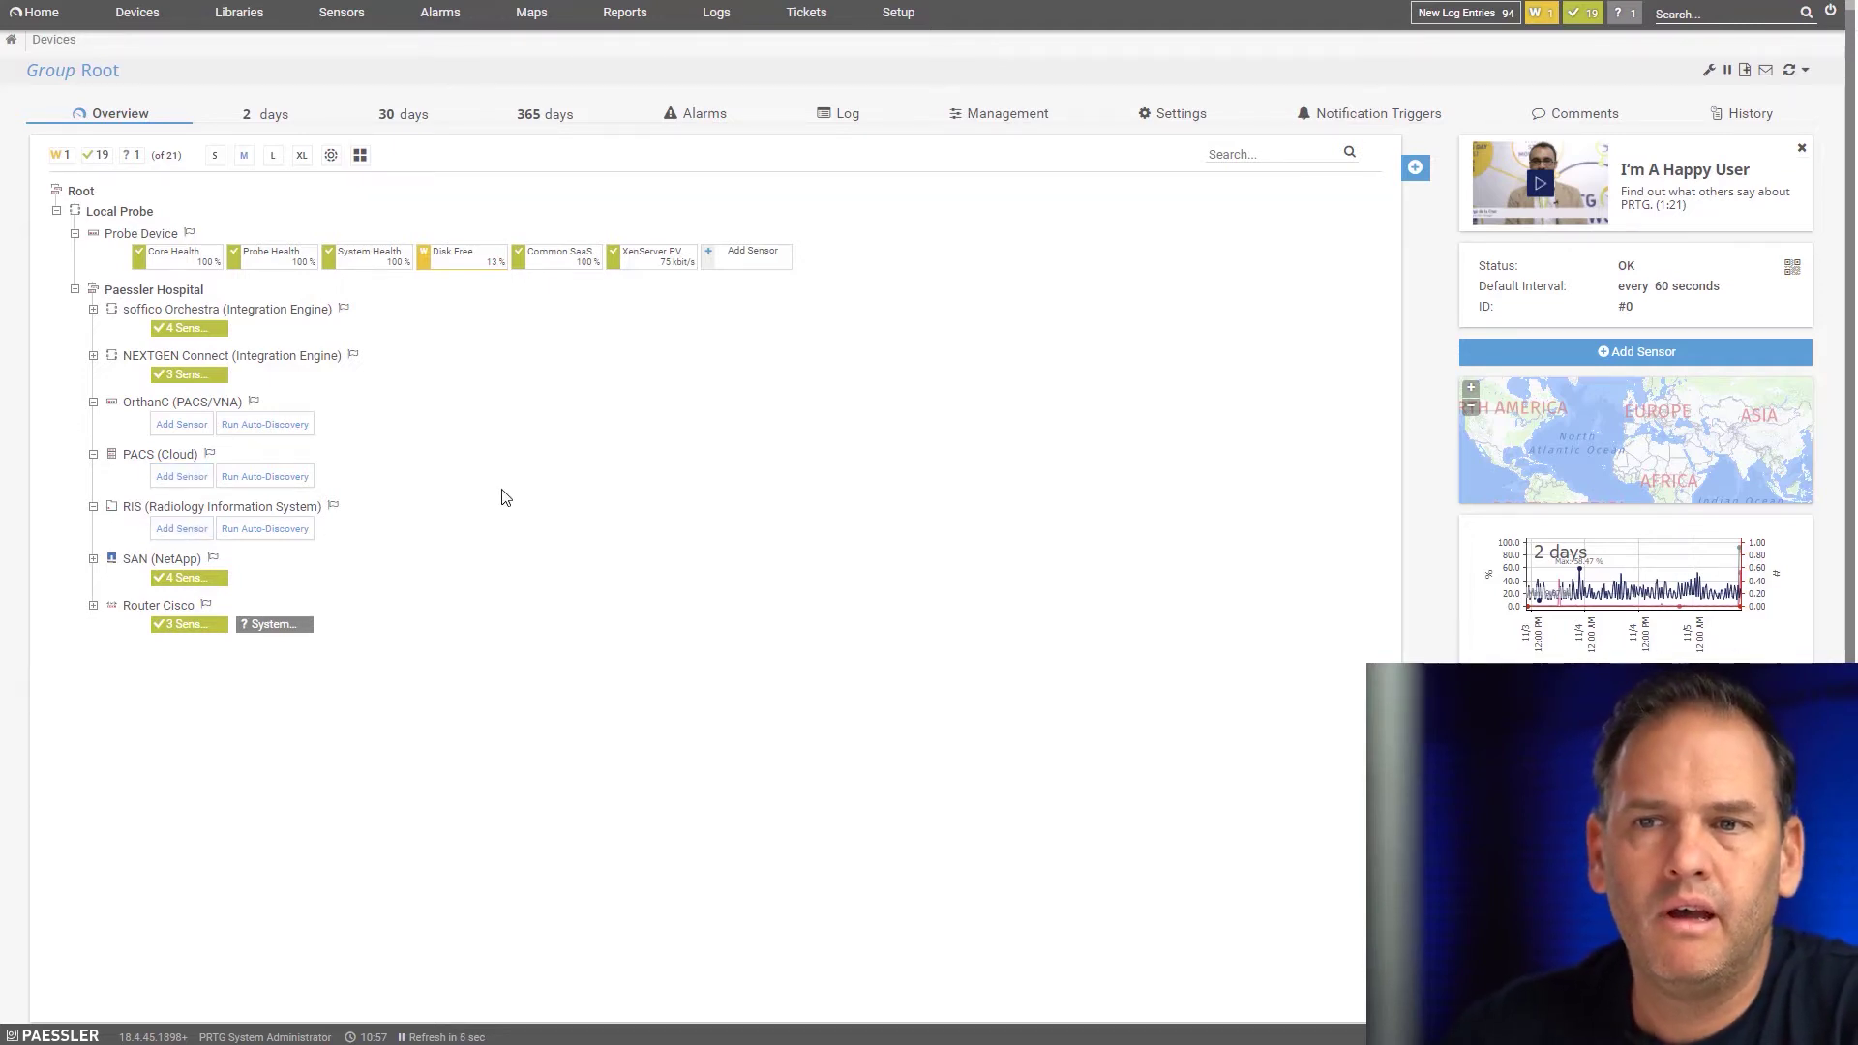
Start a DICOM C-ECHO sensor on PACS (Cloud) and begin entering calling title PRTG.
{"action": "left_click", "coordinate": [180, 478]}
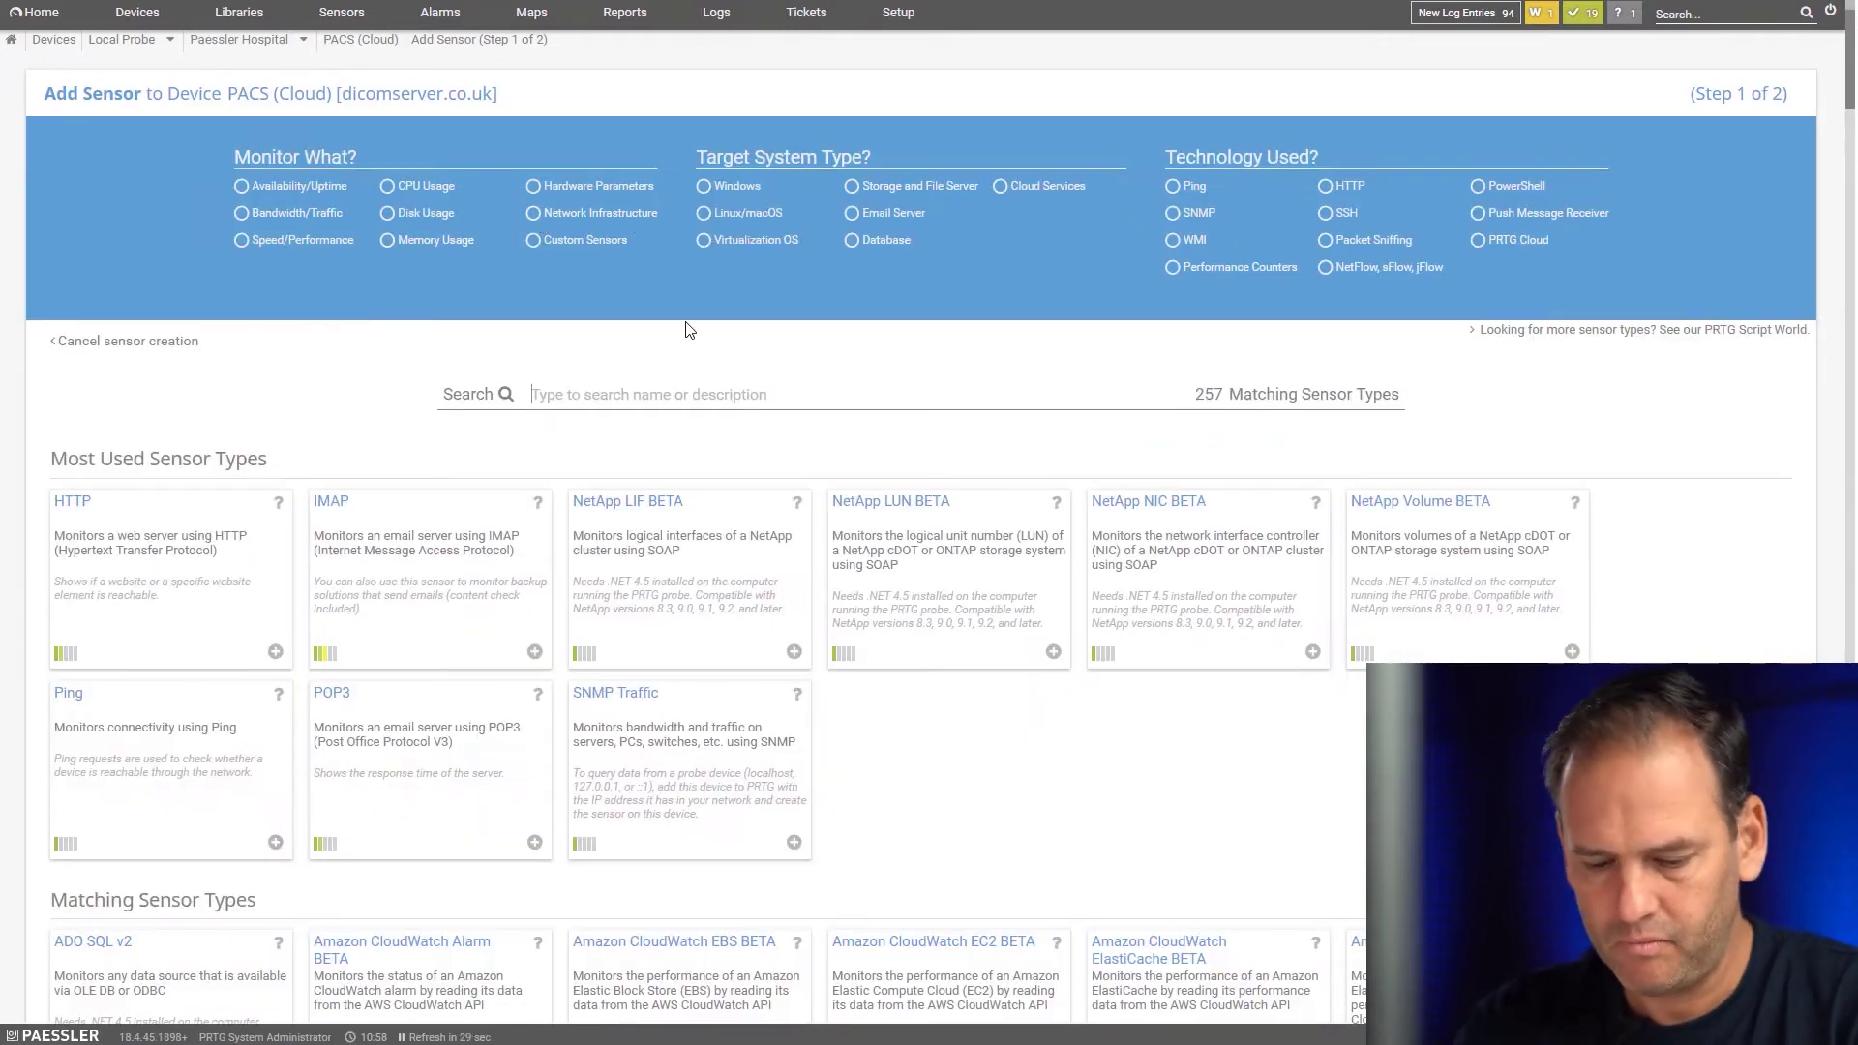
{"action": "type", "text": "C-echo"}
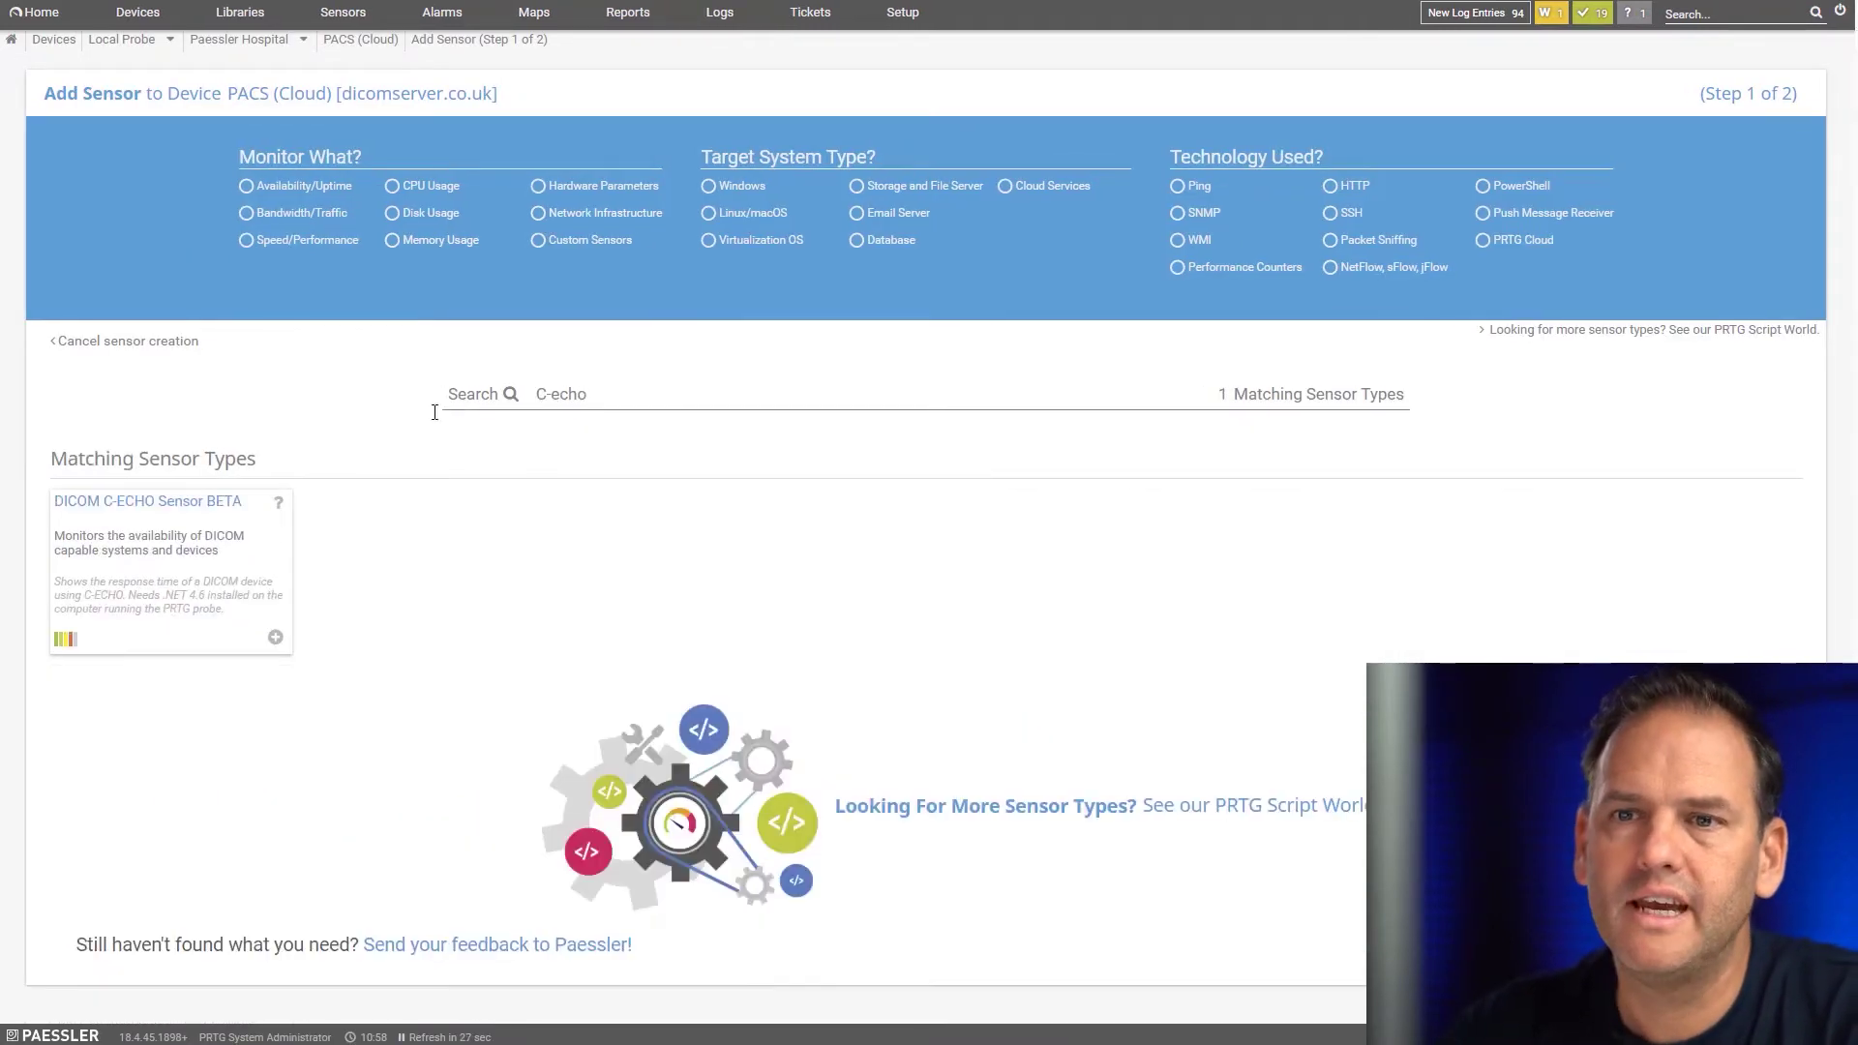
{"action": "left_click", "coordinate": [211, 509]}
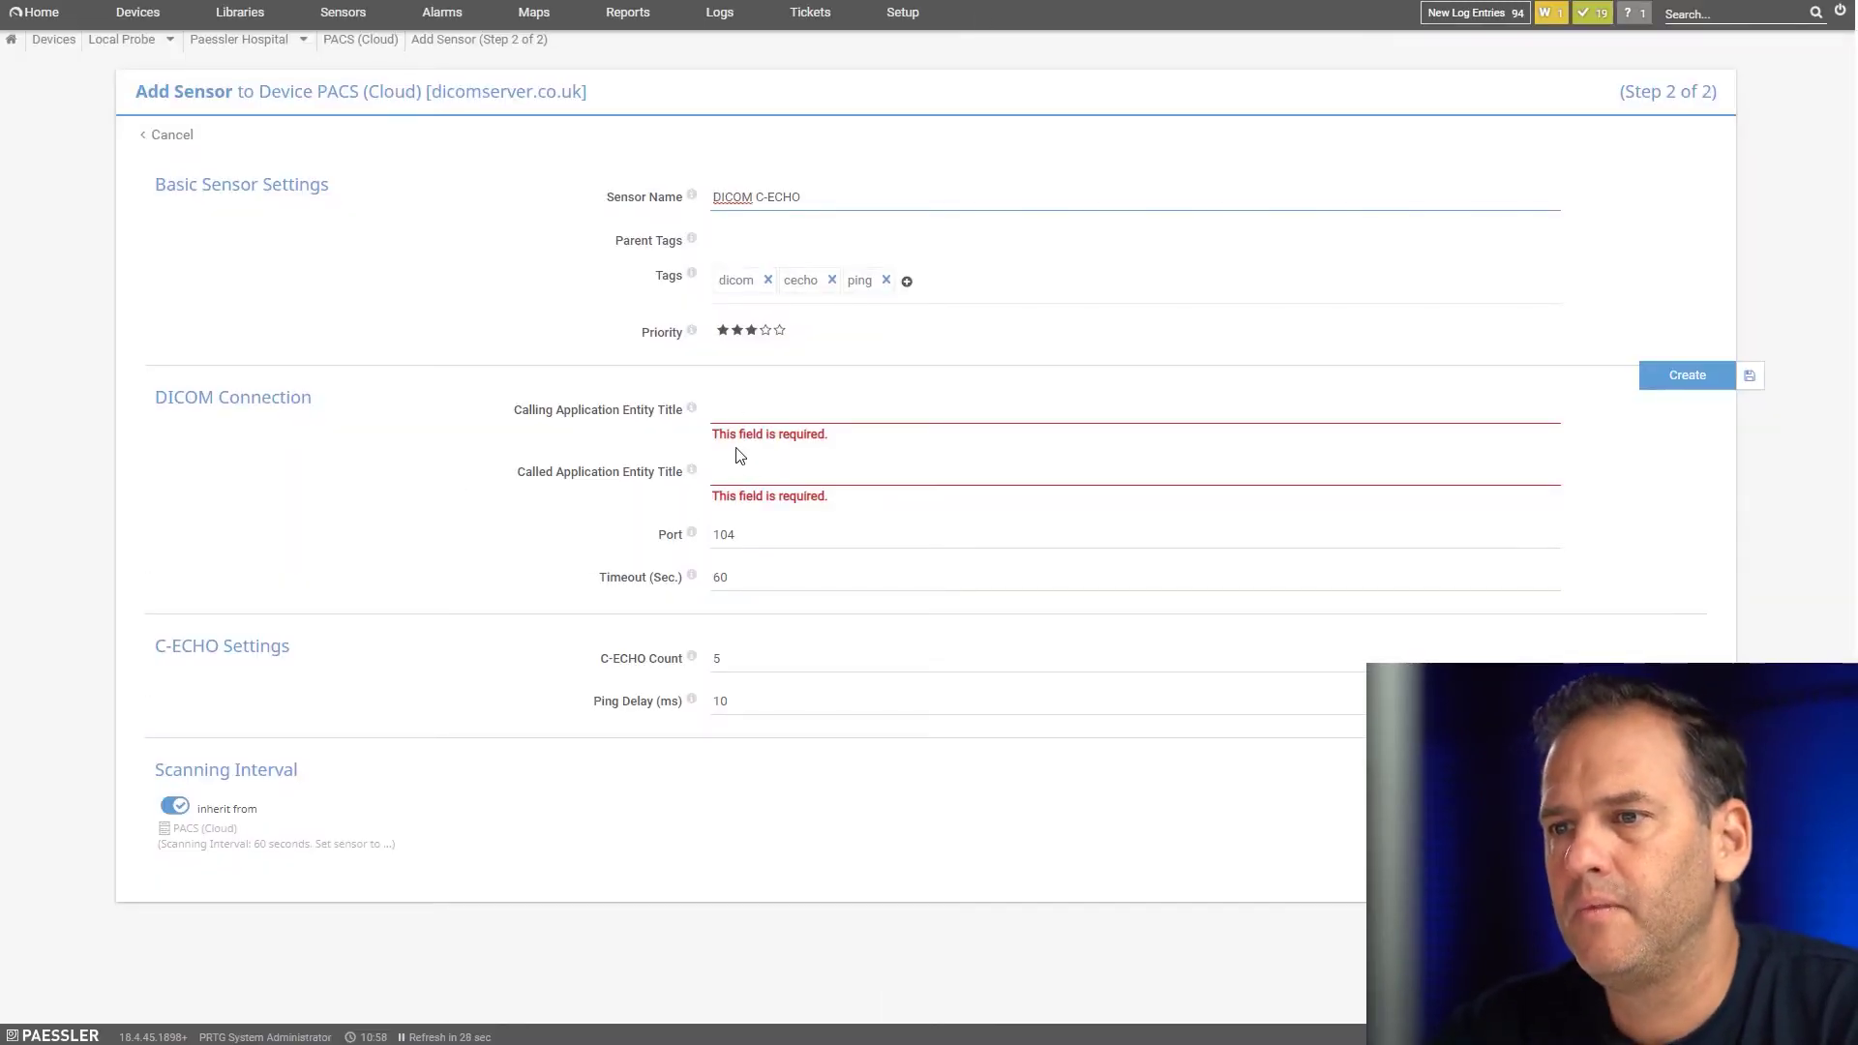
{"action": "left_click", "coordinate": [738, 408]}
{"action": "type", "text": "PRTG"}
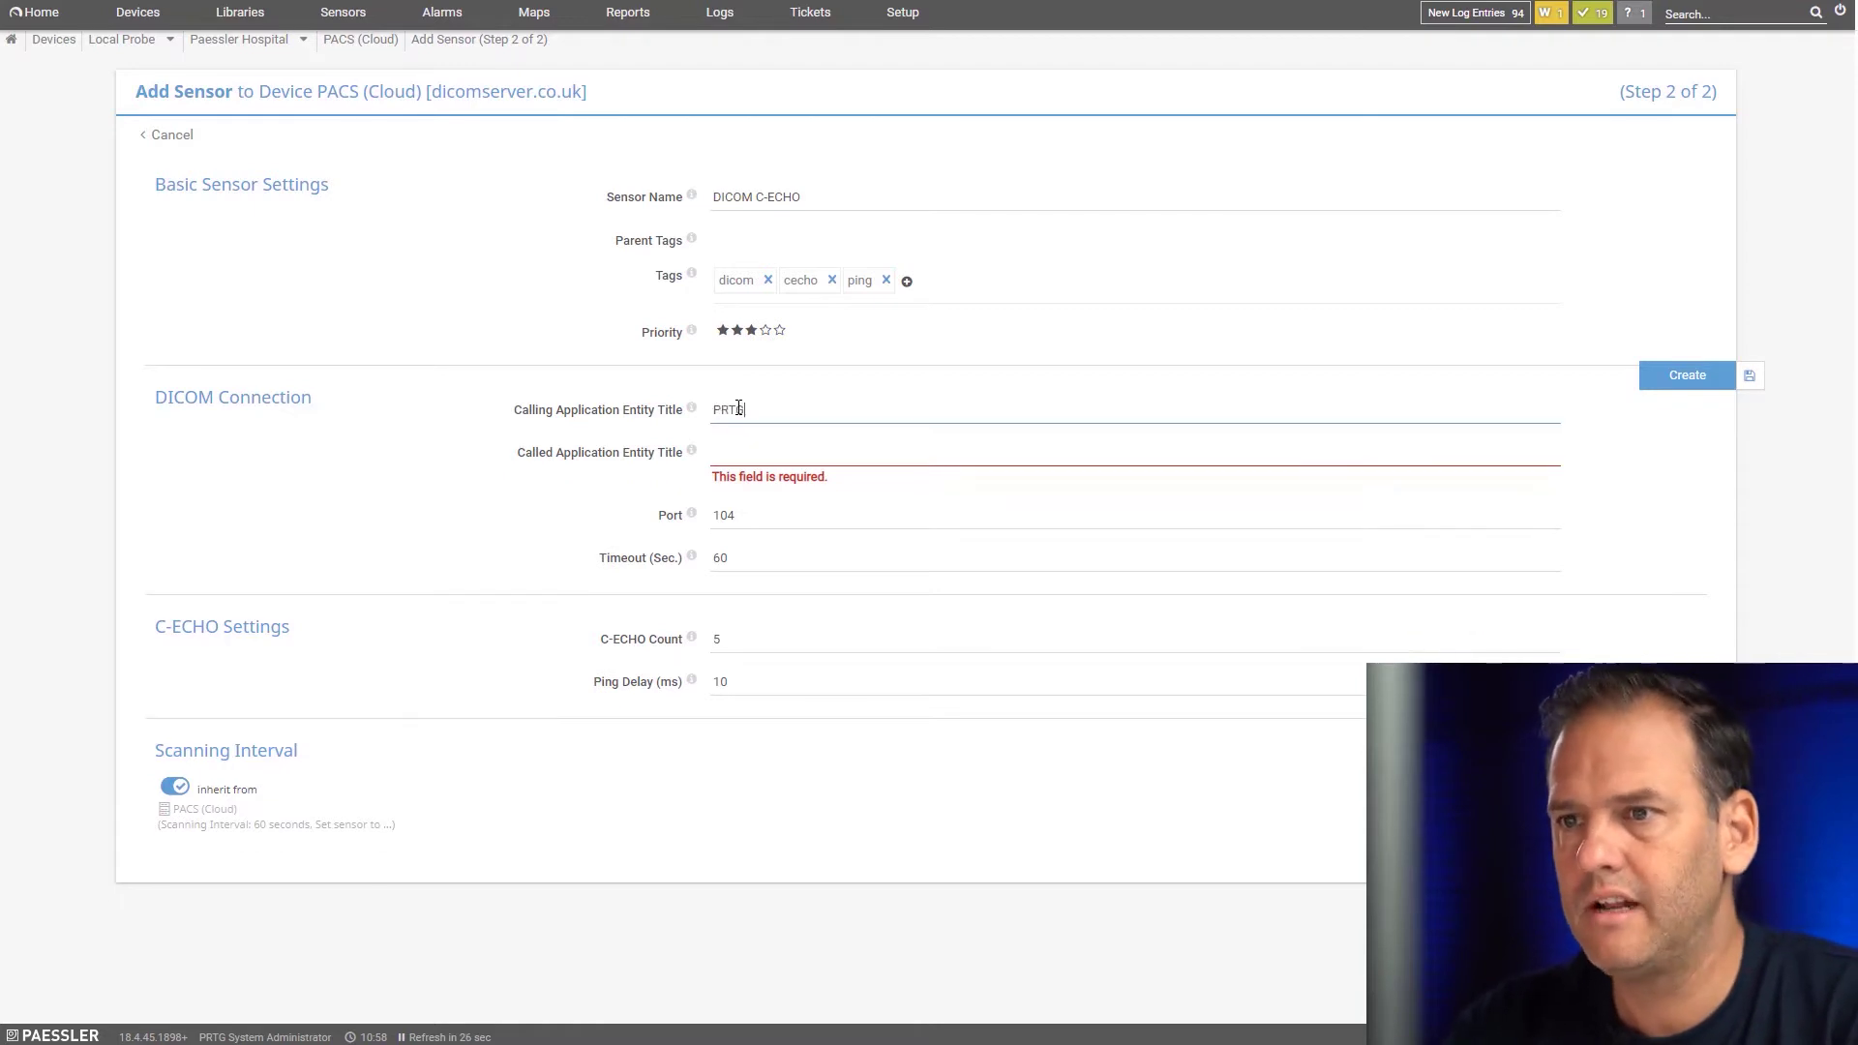
{"action": "type", "text": "PACS"}
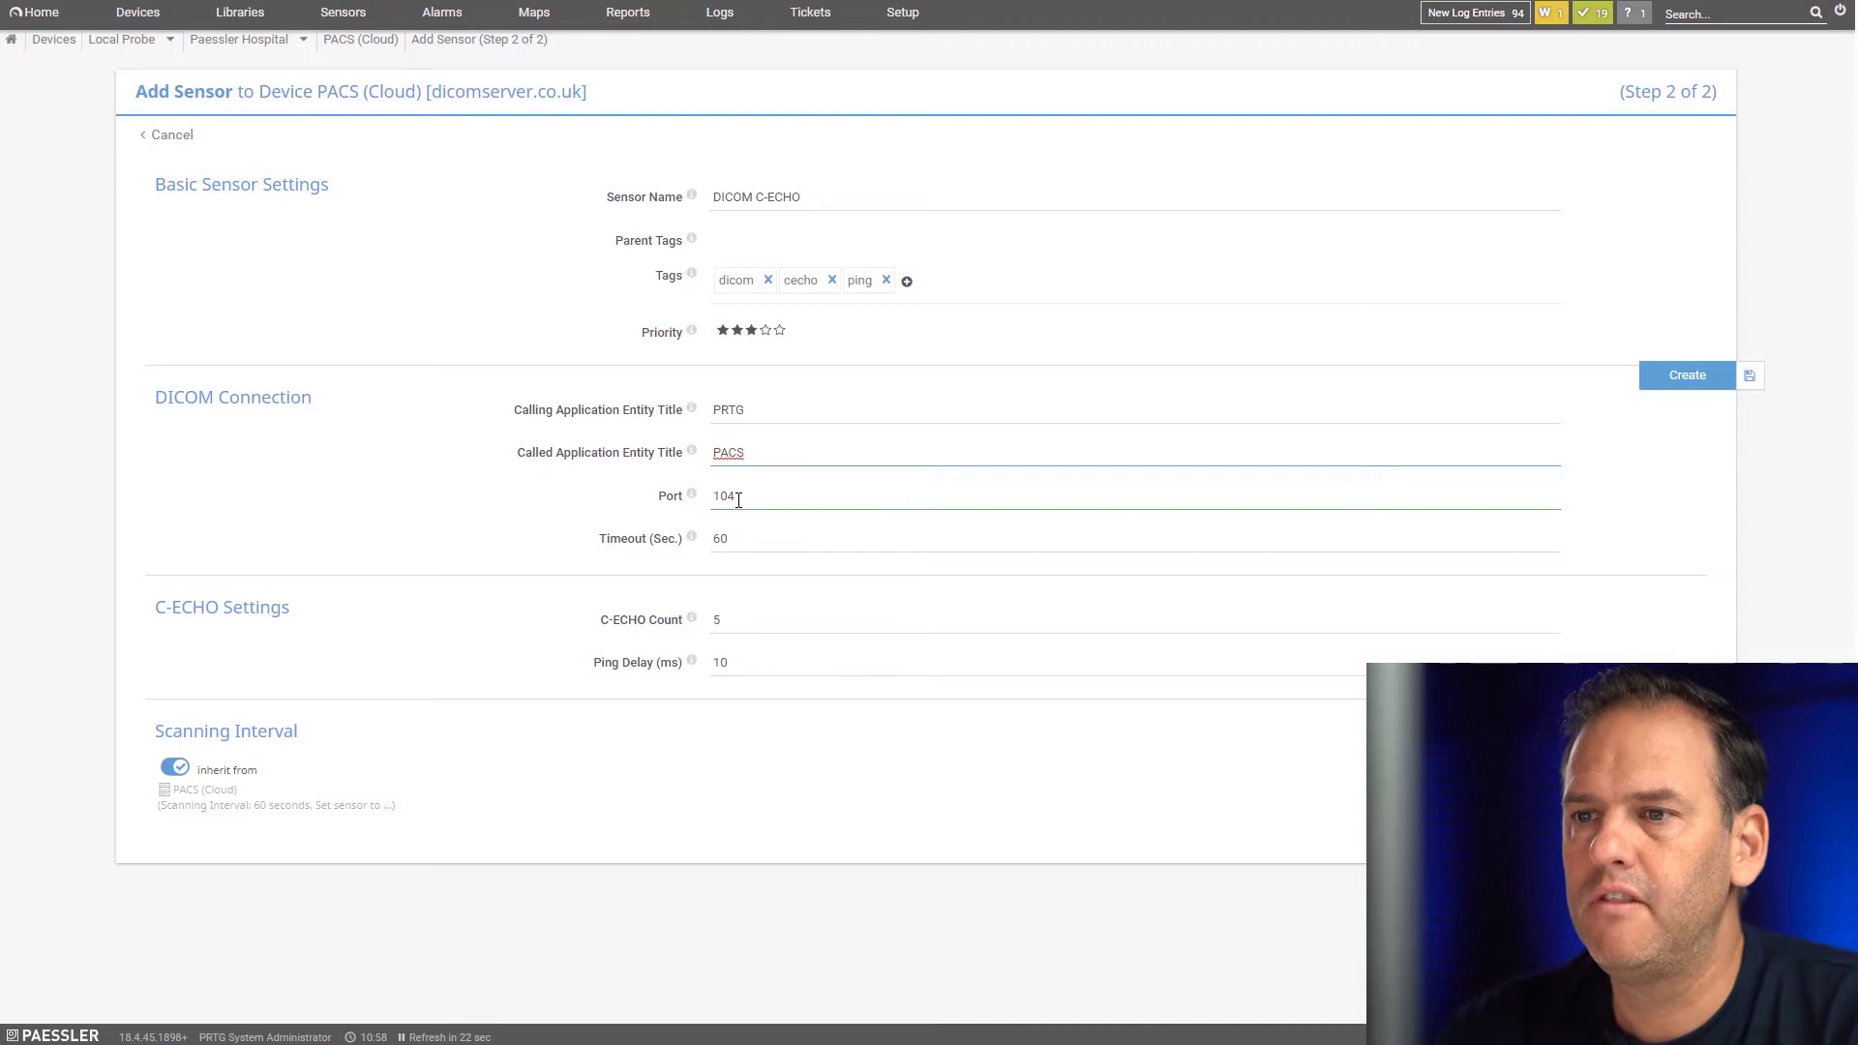
Create the C-ECHO sensor, refresh the device tree and confirm it reports OK at about 100 msec.
{"action": "left_click", "coordinate": [1694, 380]}
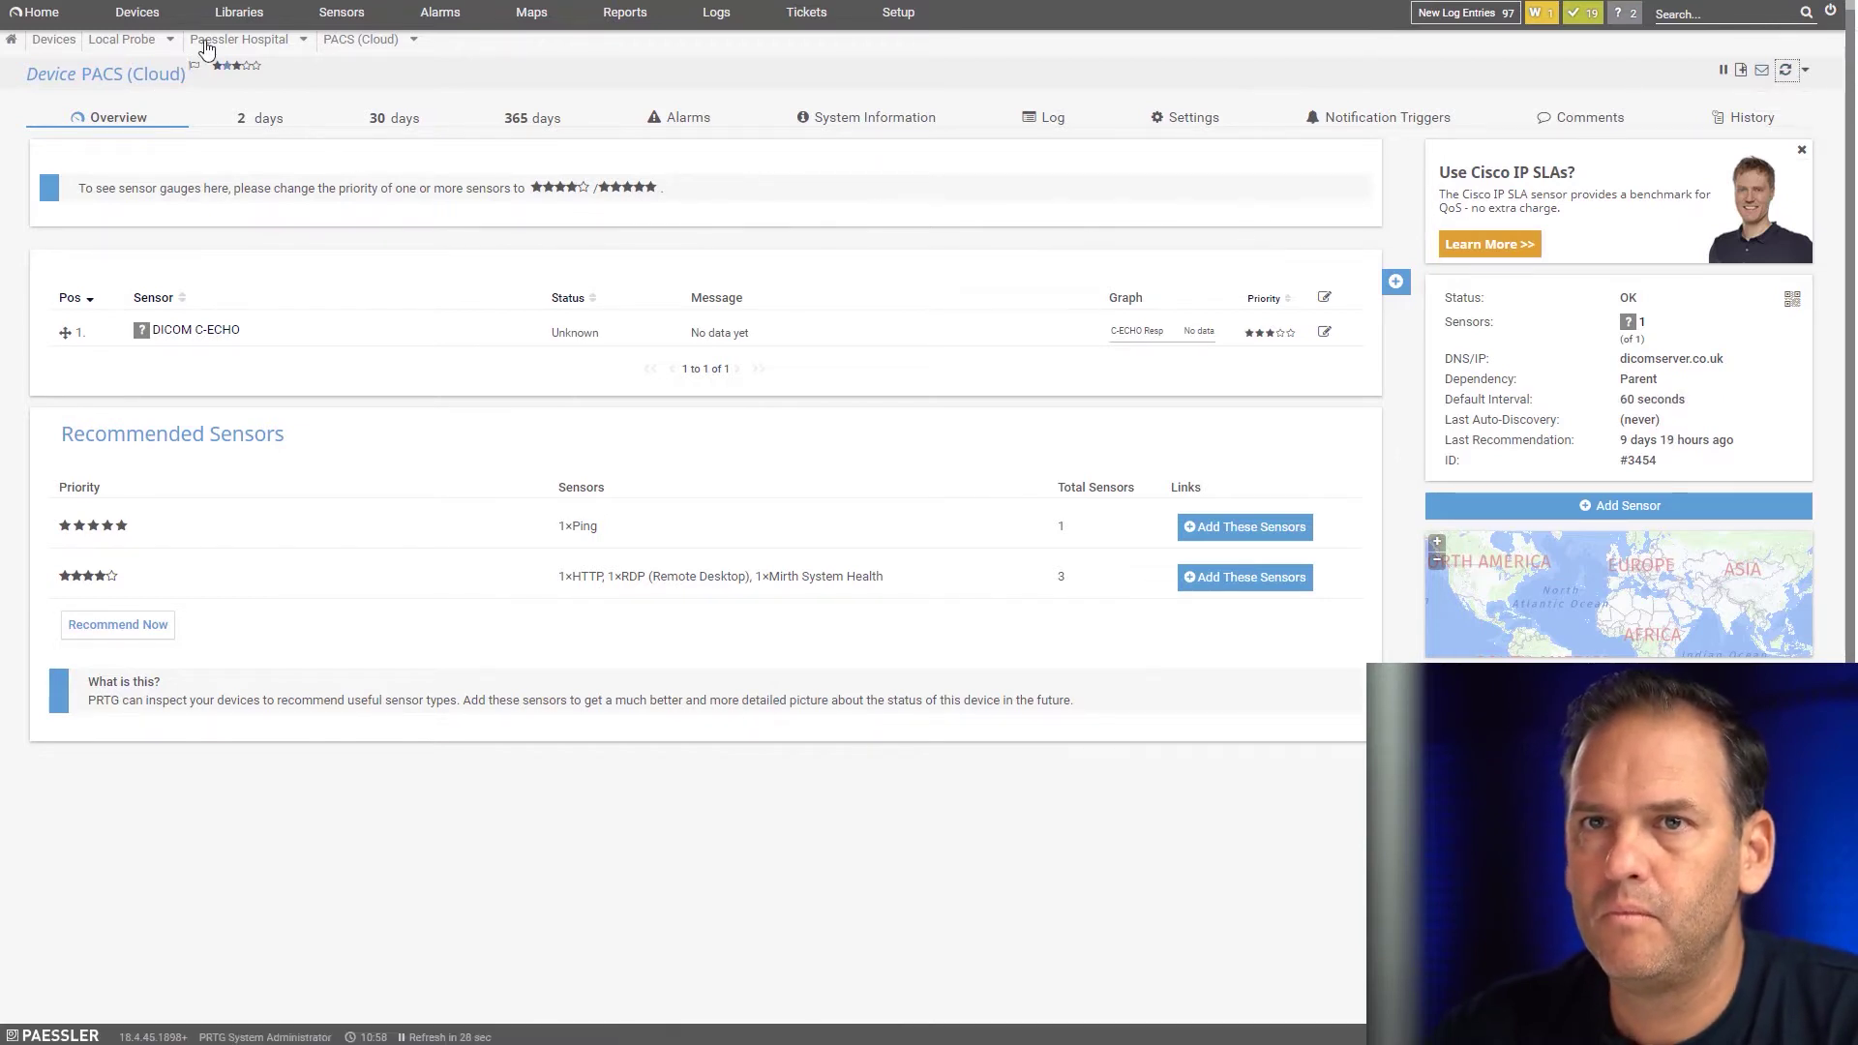
{"action": "left_click", "coordinate": [136, 13]}
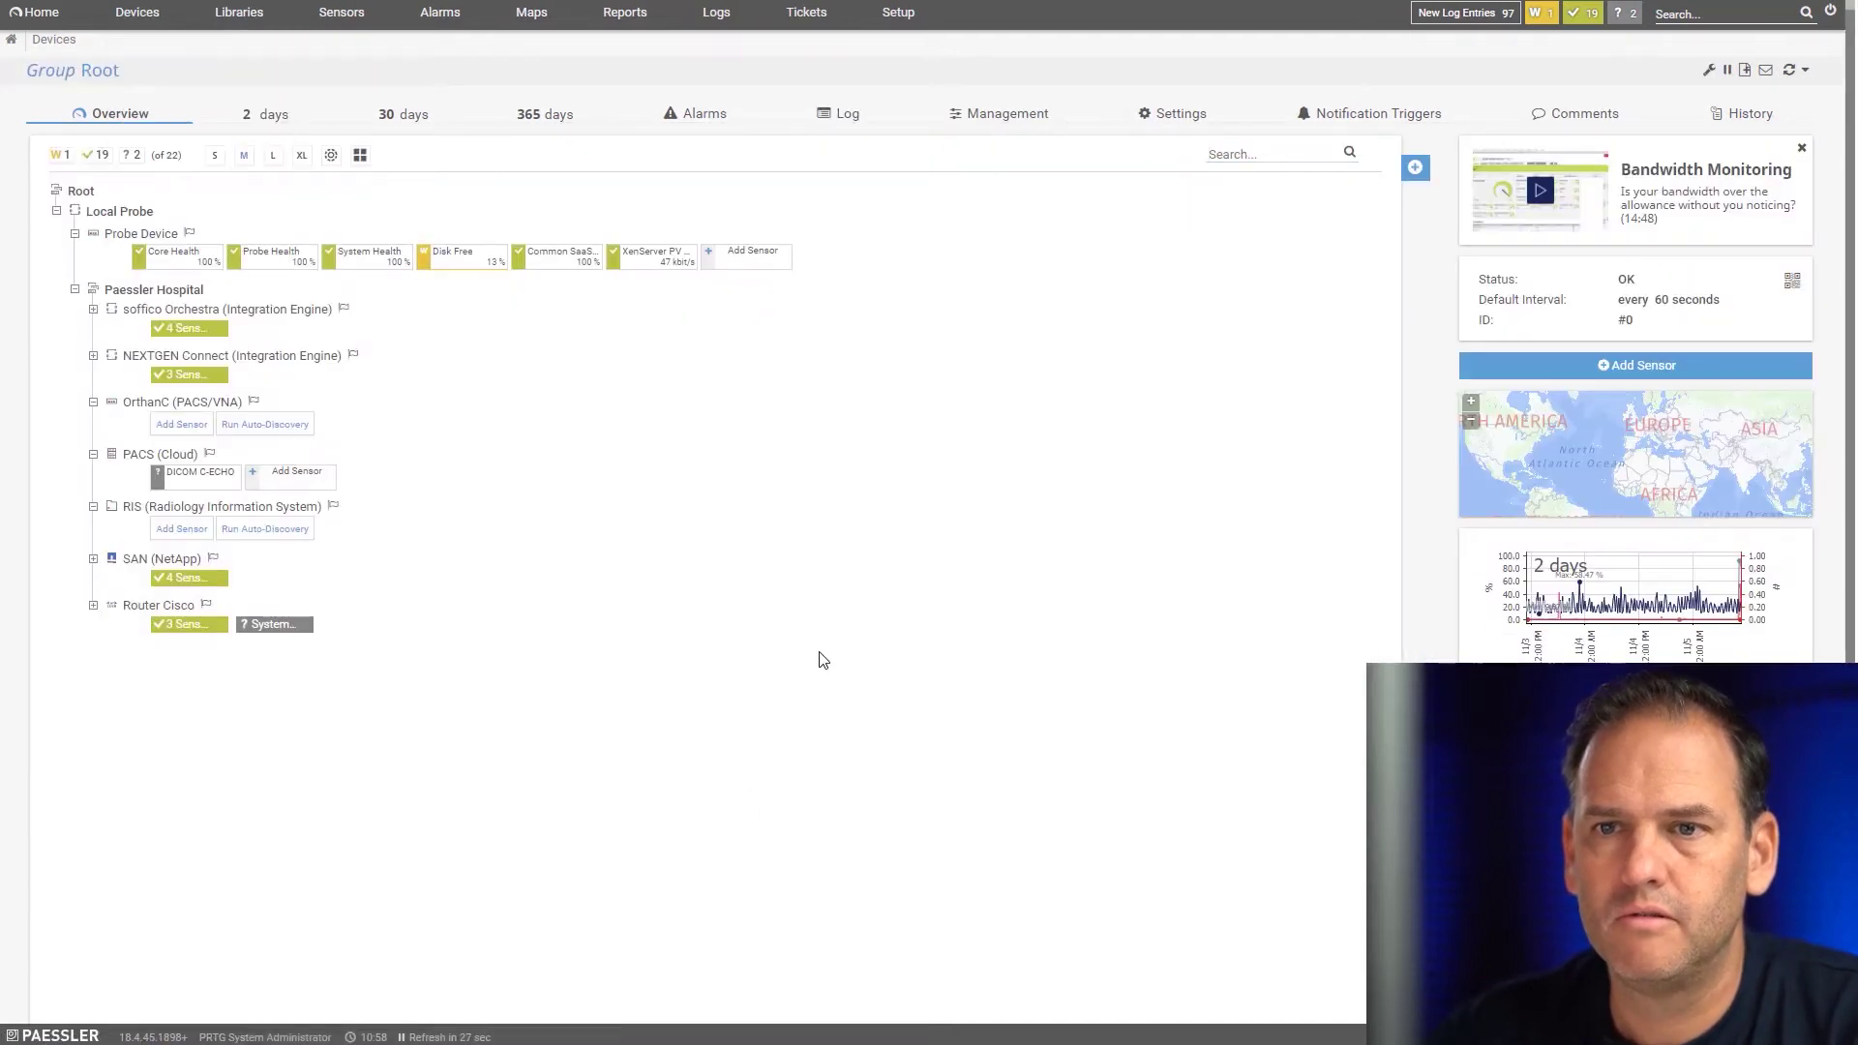
{"action": "left_click", "coordinate": [1788, 74]}
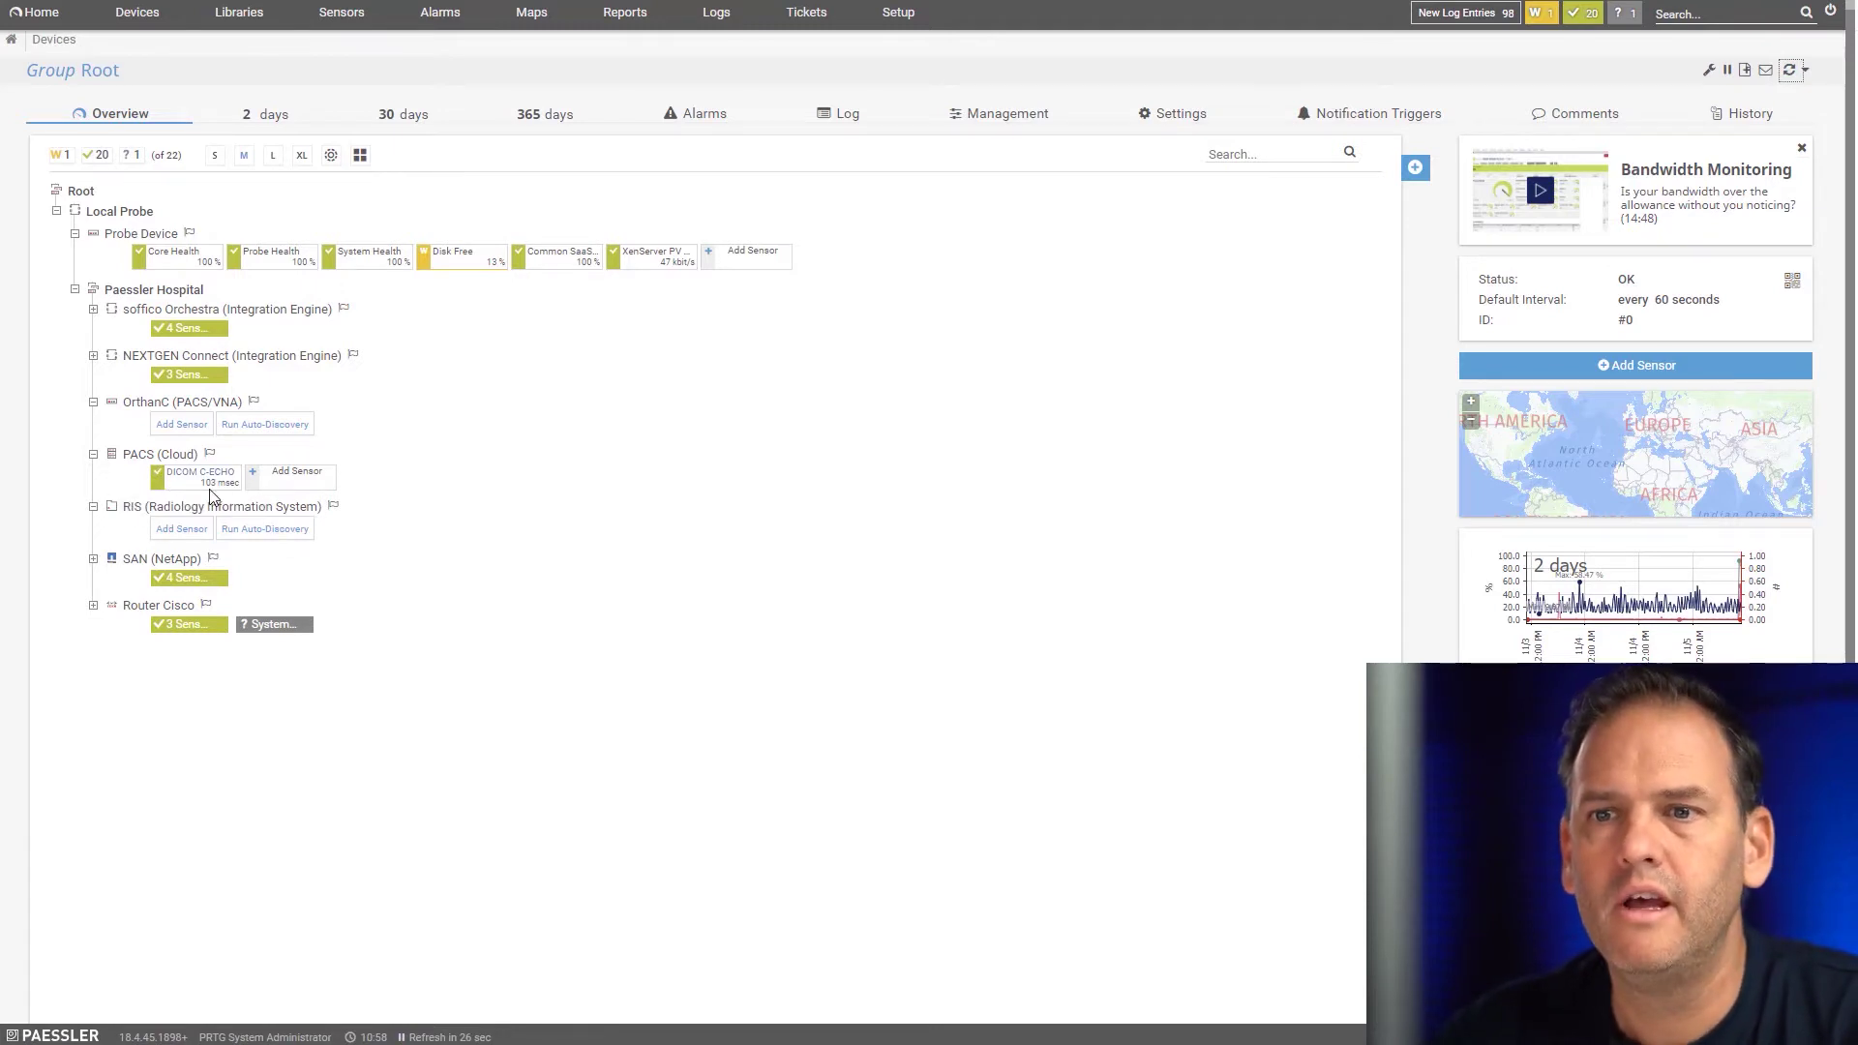
{"action": "left_click", "coordinate": [203, 480]}
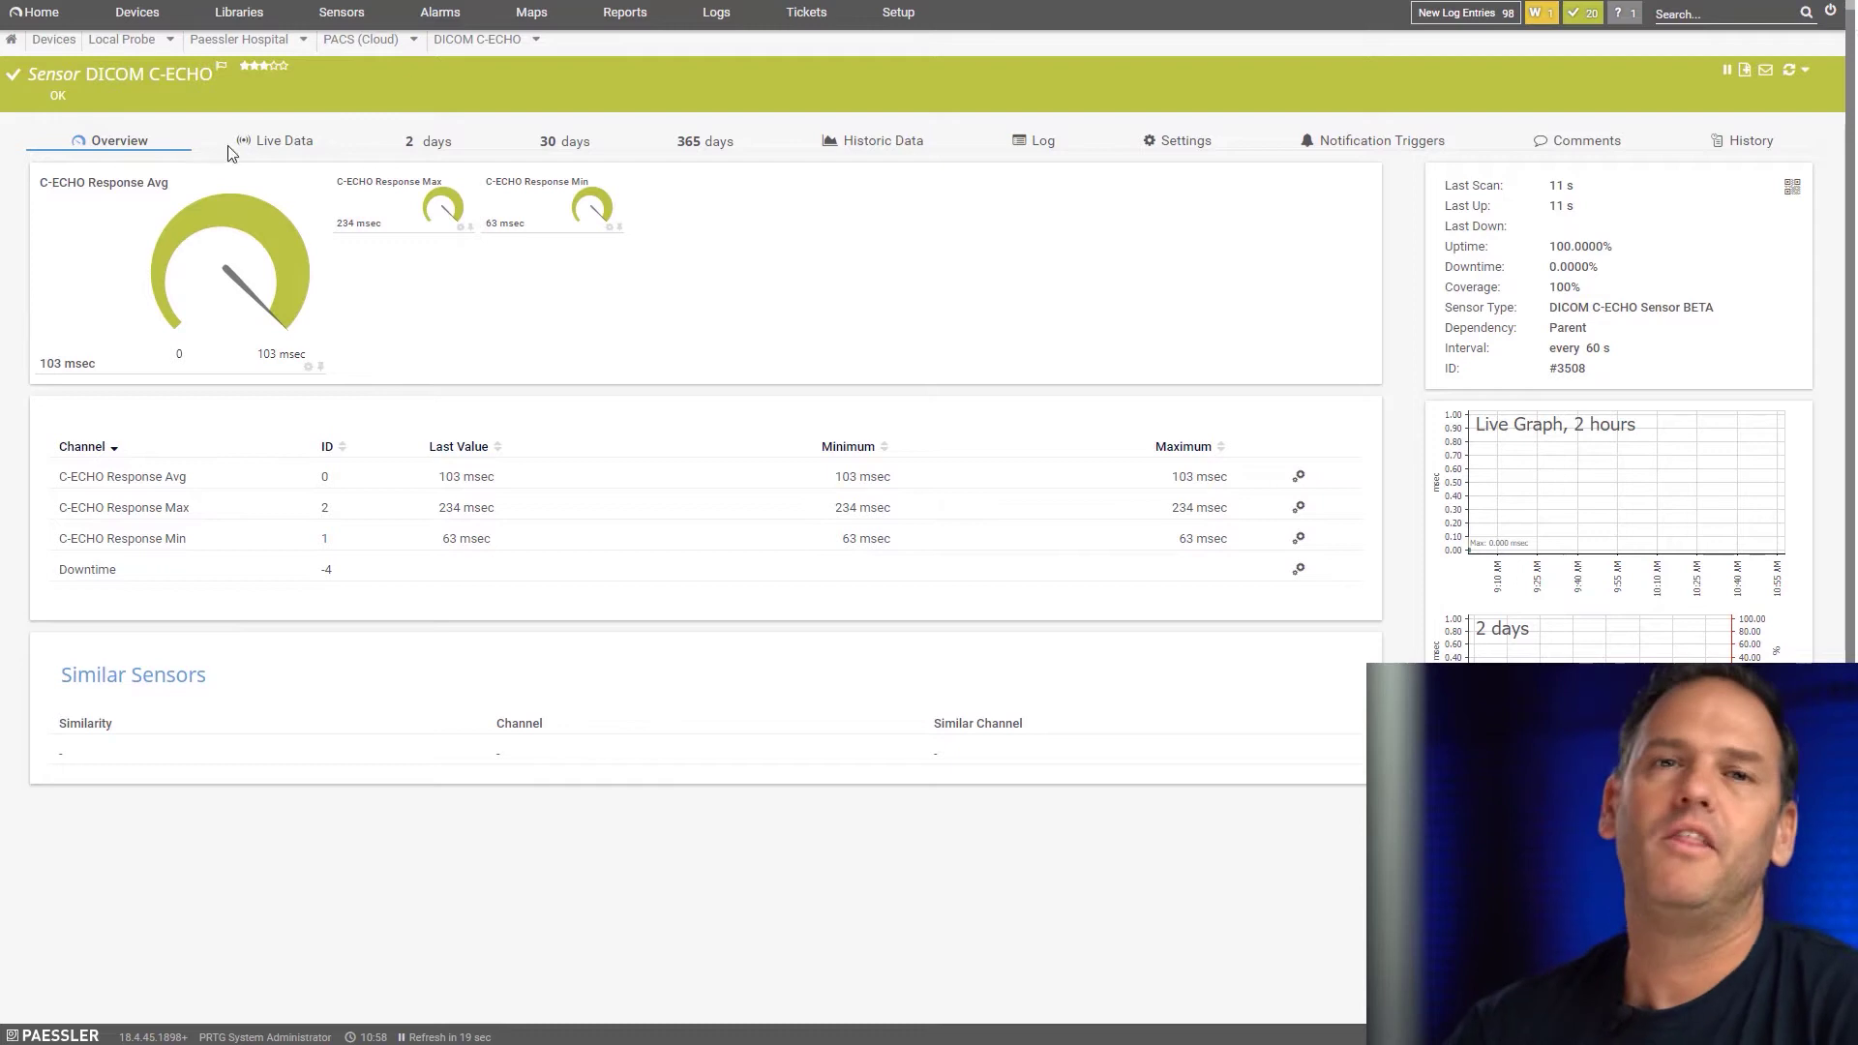
{"action": "left_click", "coordinate": [143, 18]}
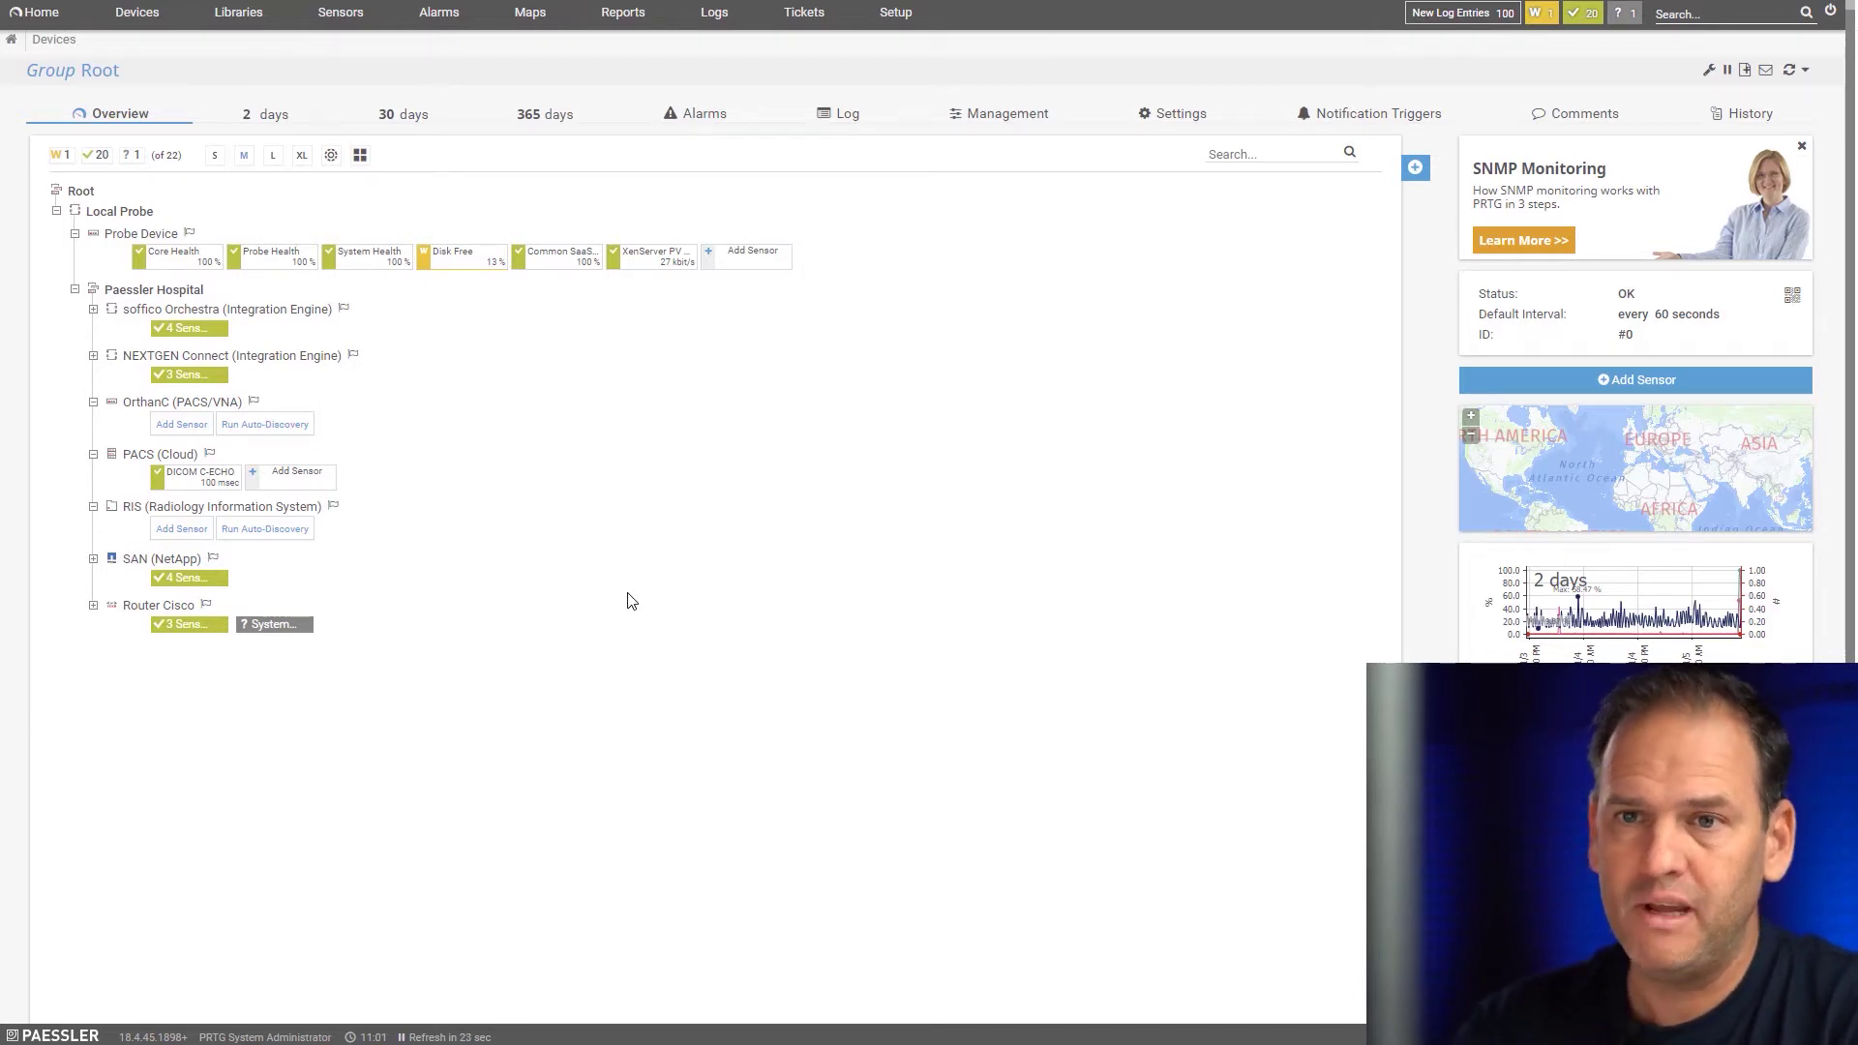
Pick DICOM Query/Retrieve for PACS (Cloud) with calling title PRTG and called title PACS.
{"action": "left_click", "coordinate": [292, 477]}
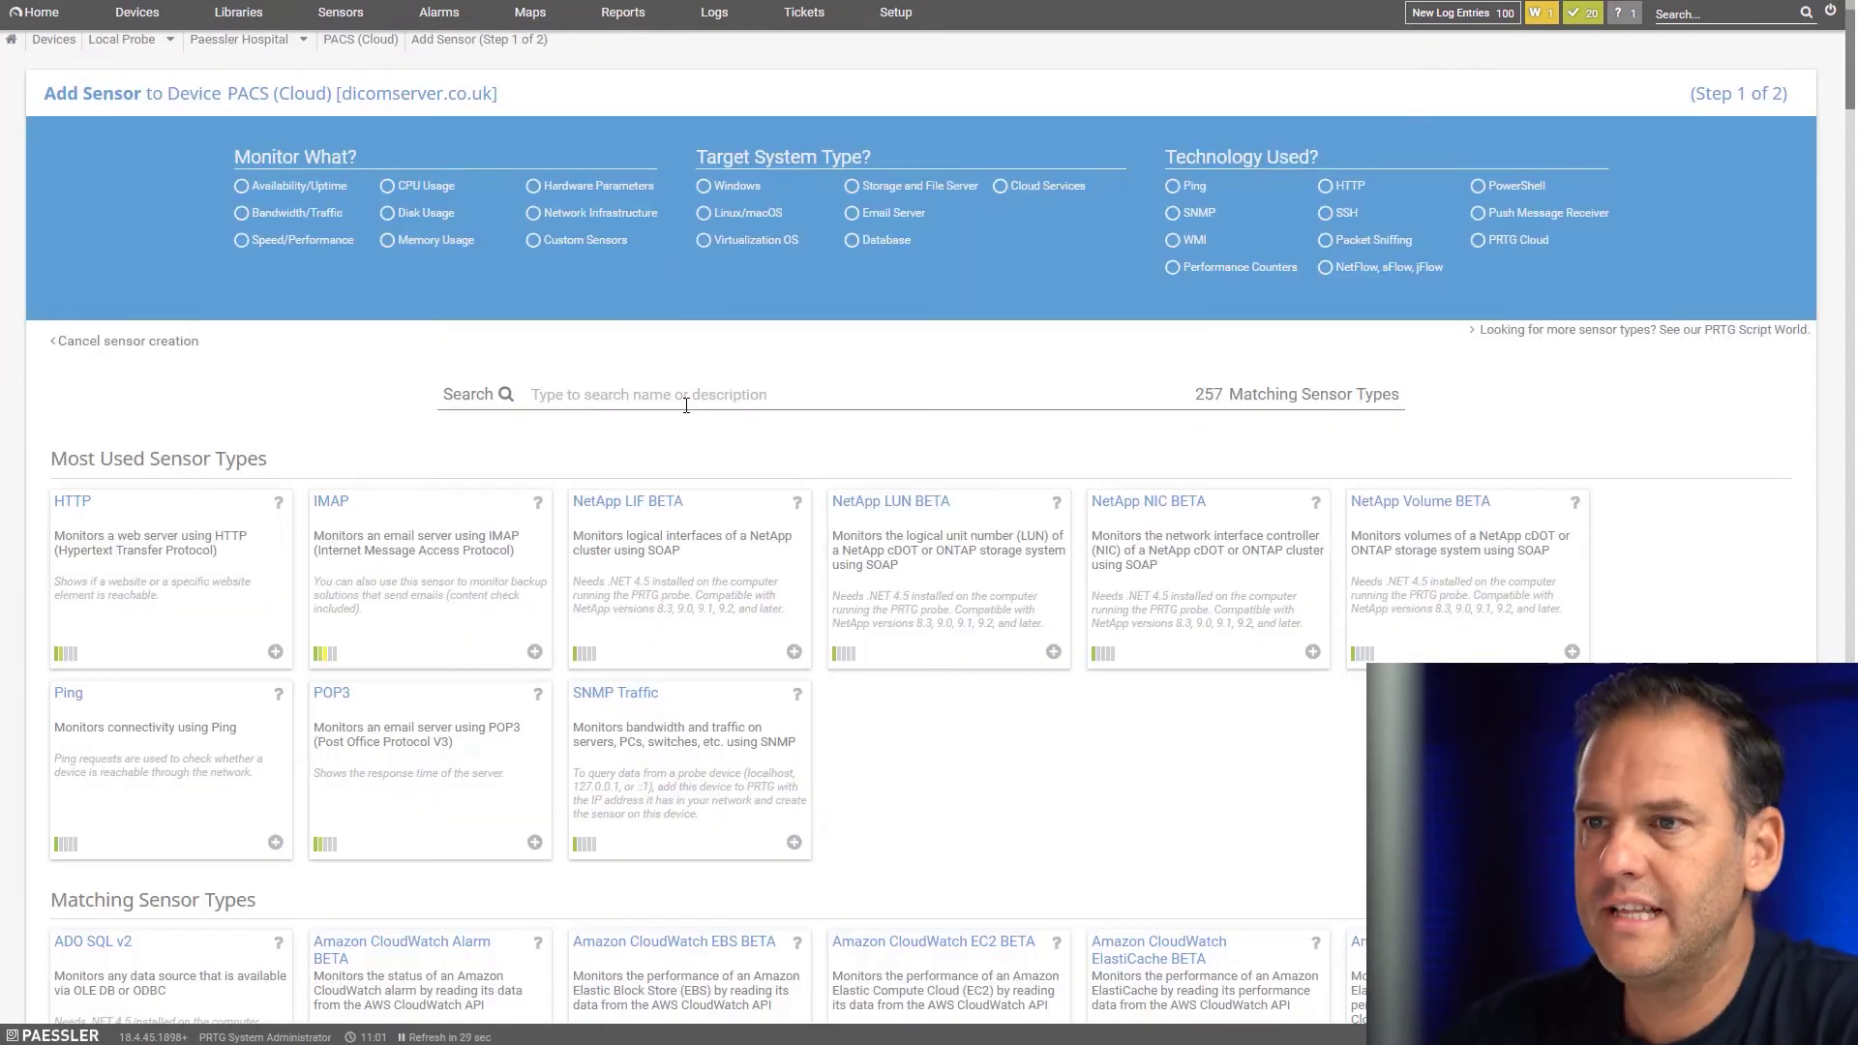
{"action": "type", "text": "C-find"}
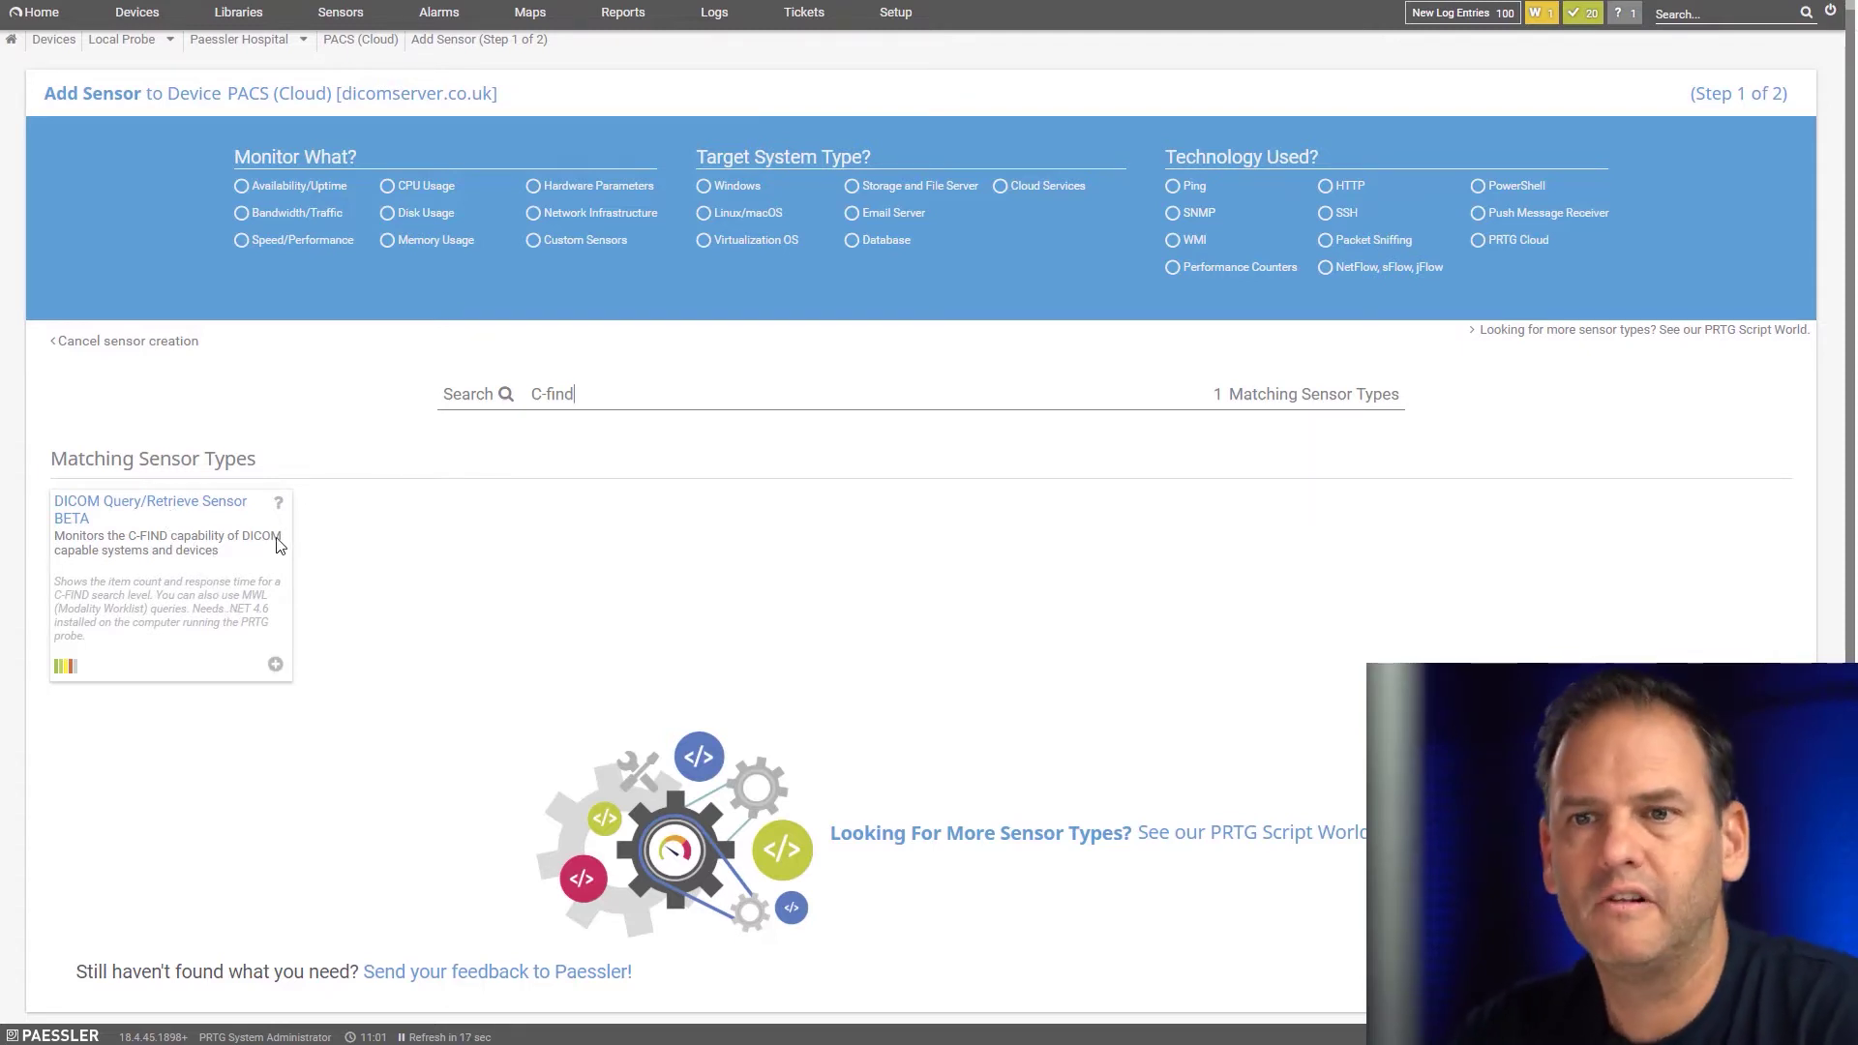
{"action": "left_click", "coordinate": [180, 509]}
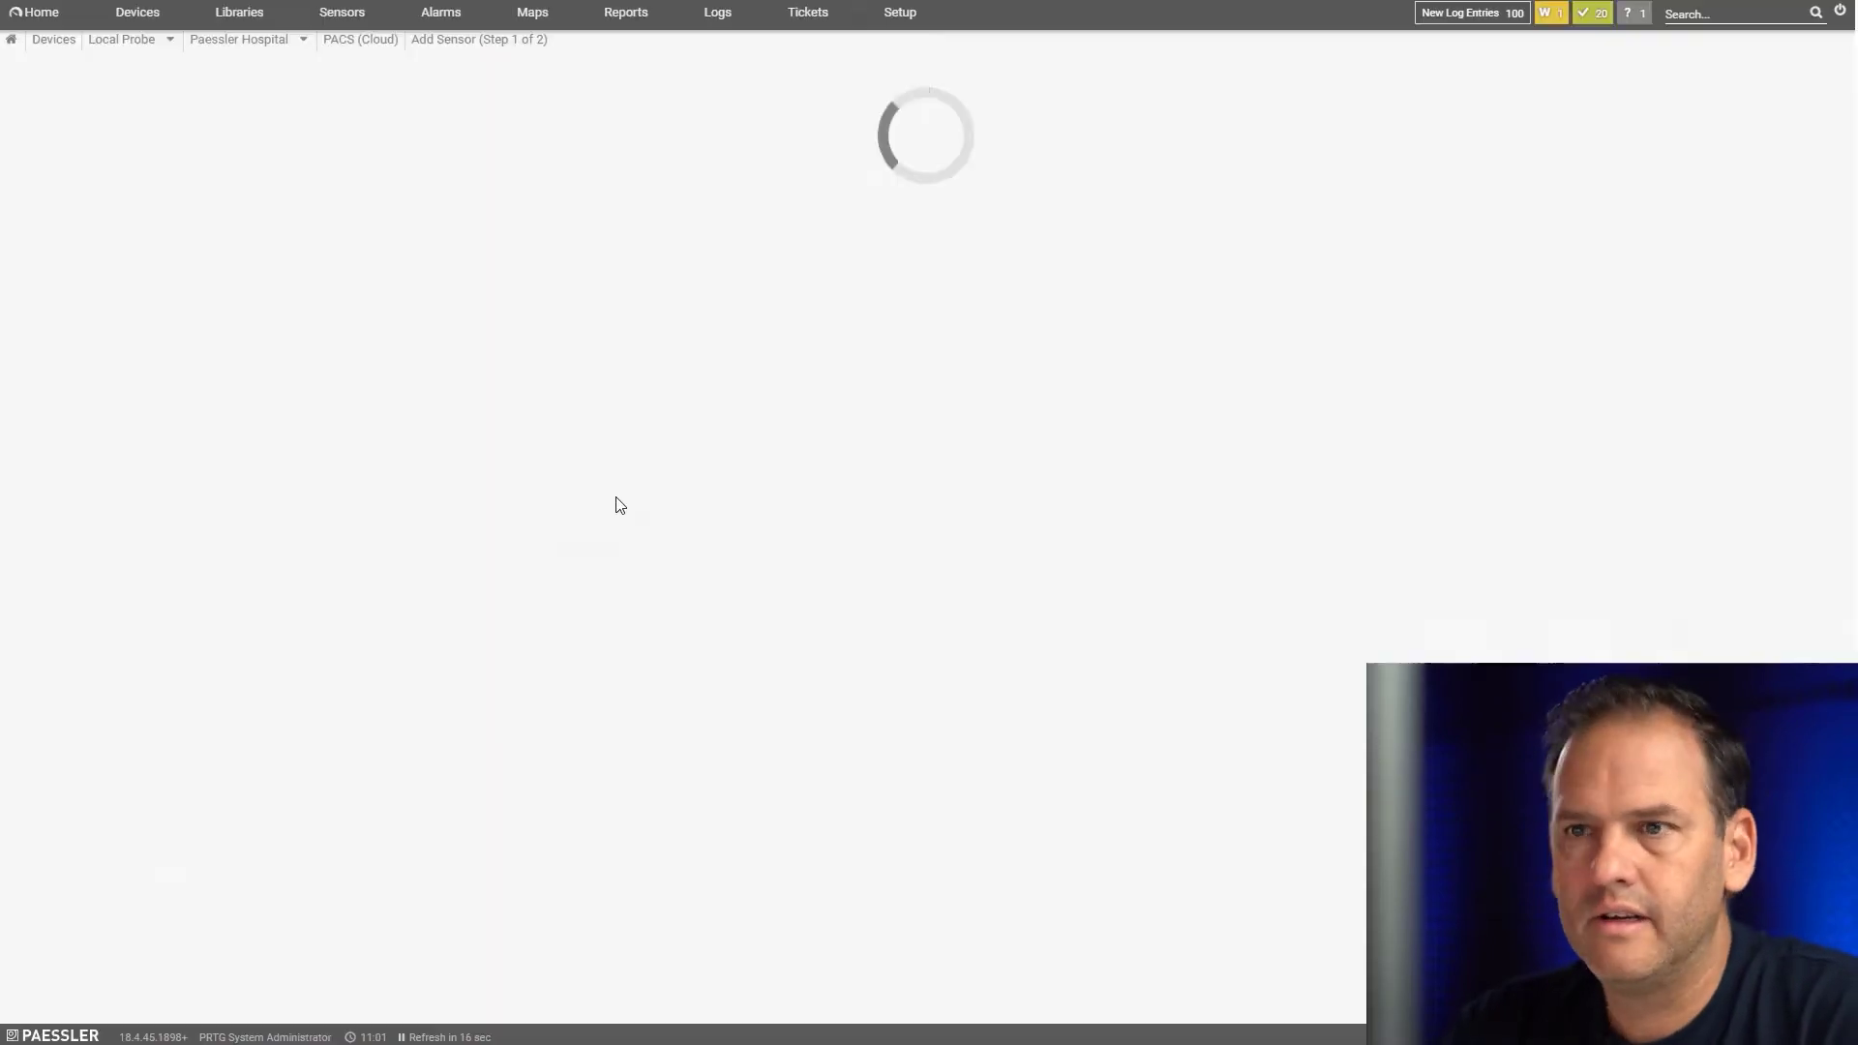
{"action": "left_click", "coordinate": [769, 407]}
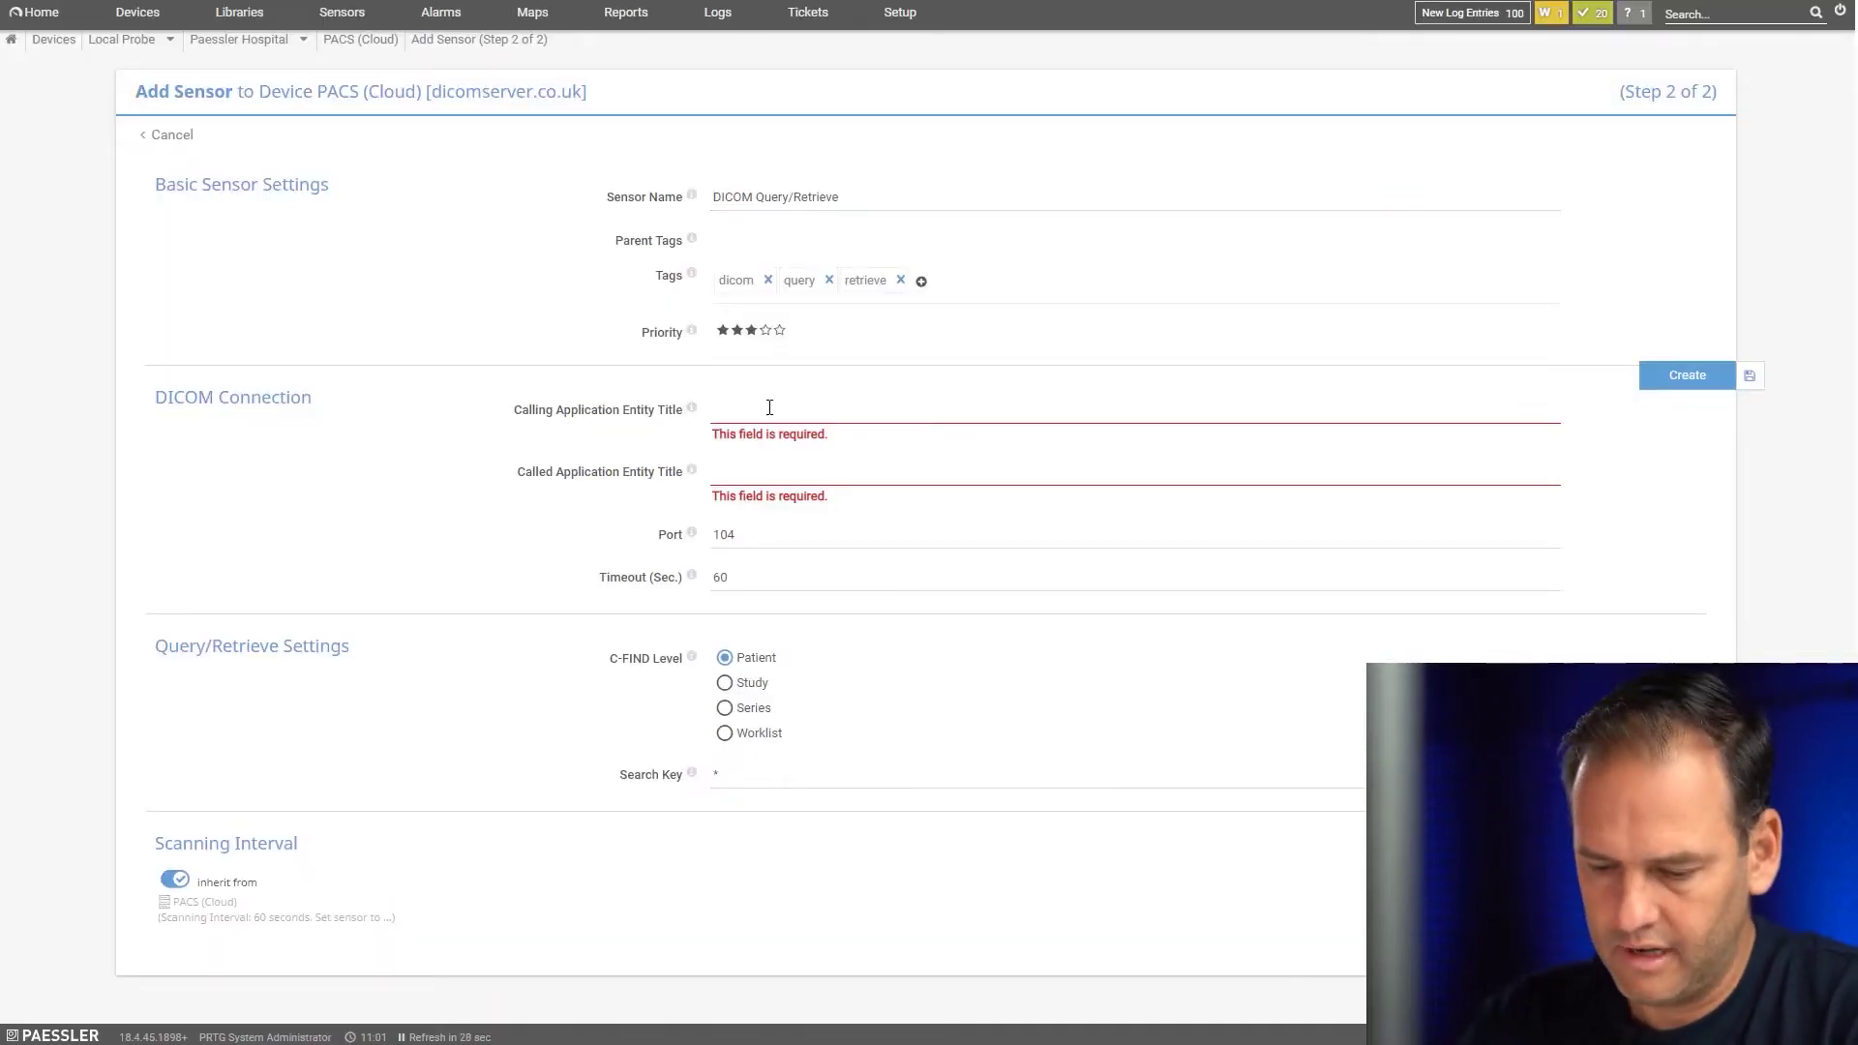
{"action": "type", "text": "PRTG"}
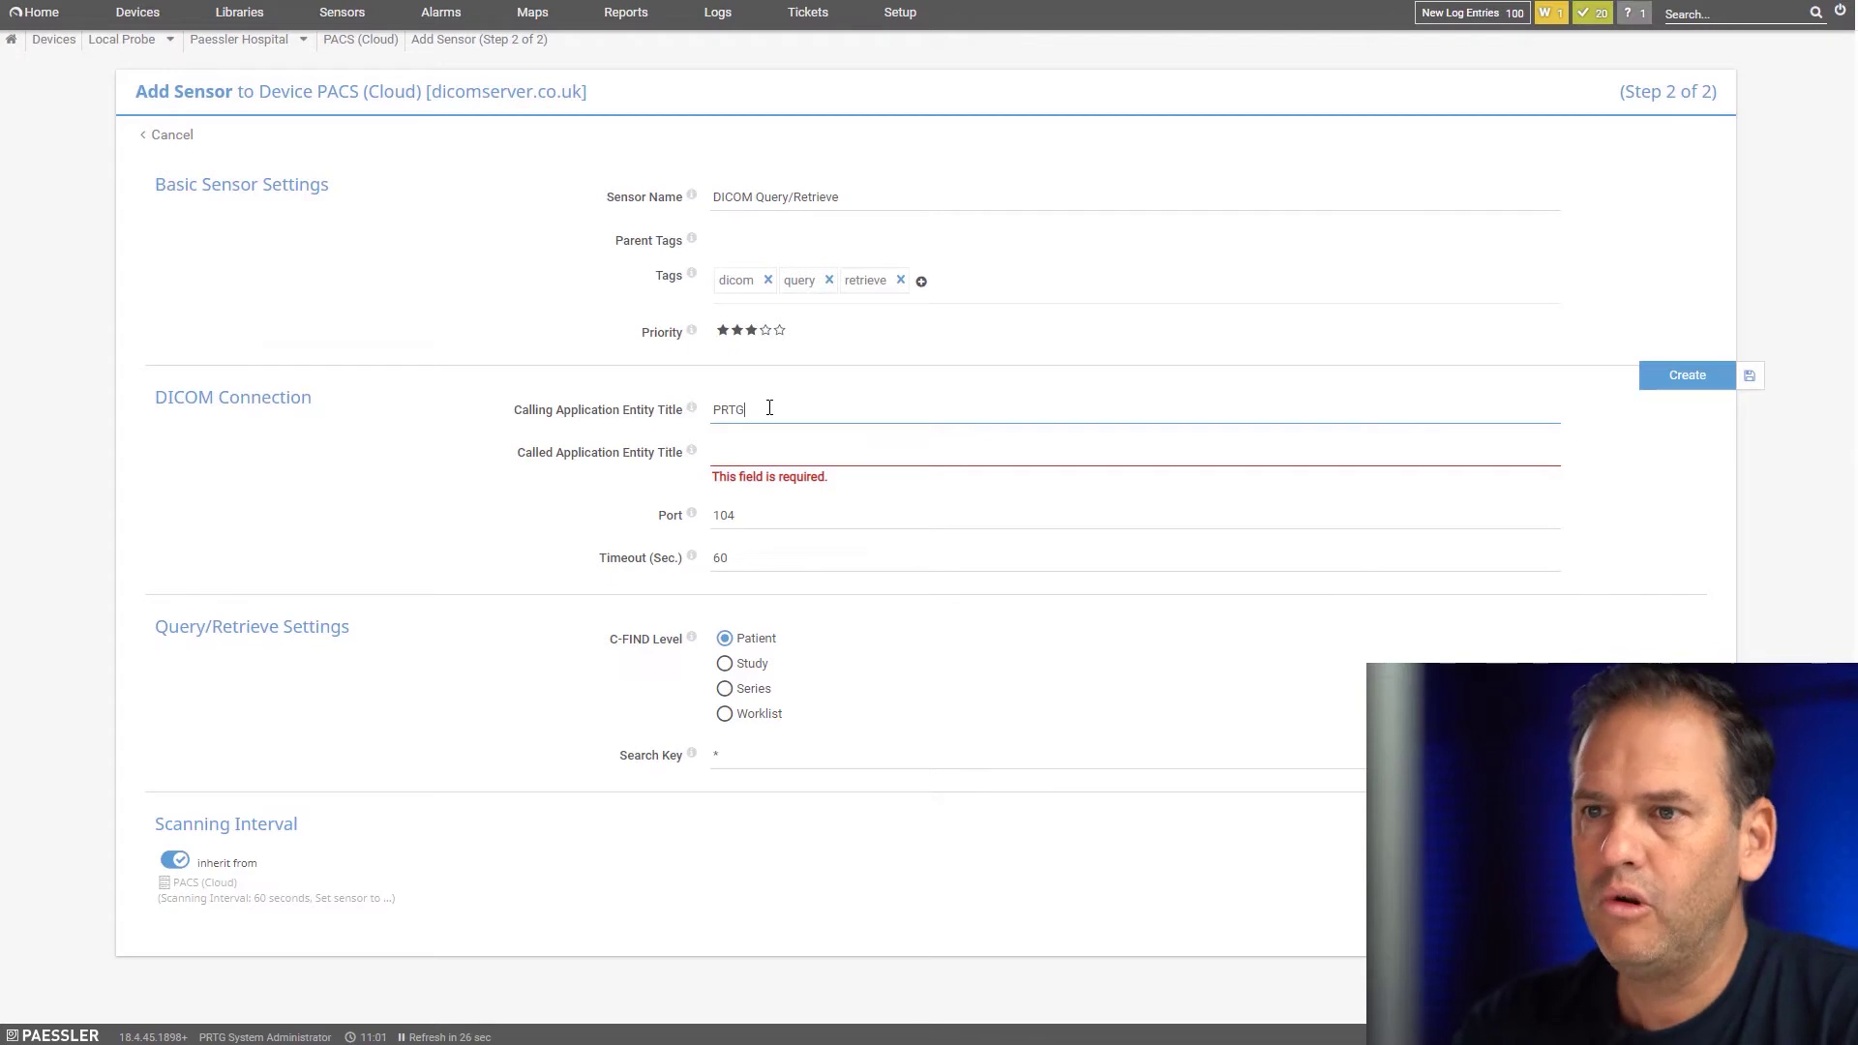
{"action": "left_click", "coordinate": [726, 456]}
{"action": "type", "text": "PACS"}
Set the sensor's C-FIND level to Worklist.
{"action": "left_click", "coordinate": [741, 496]}
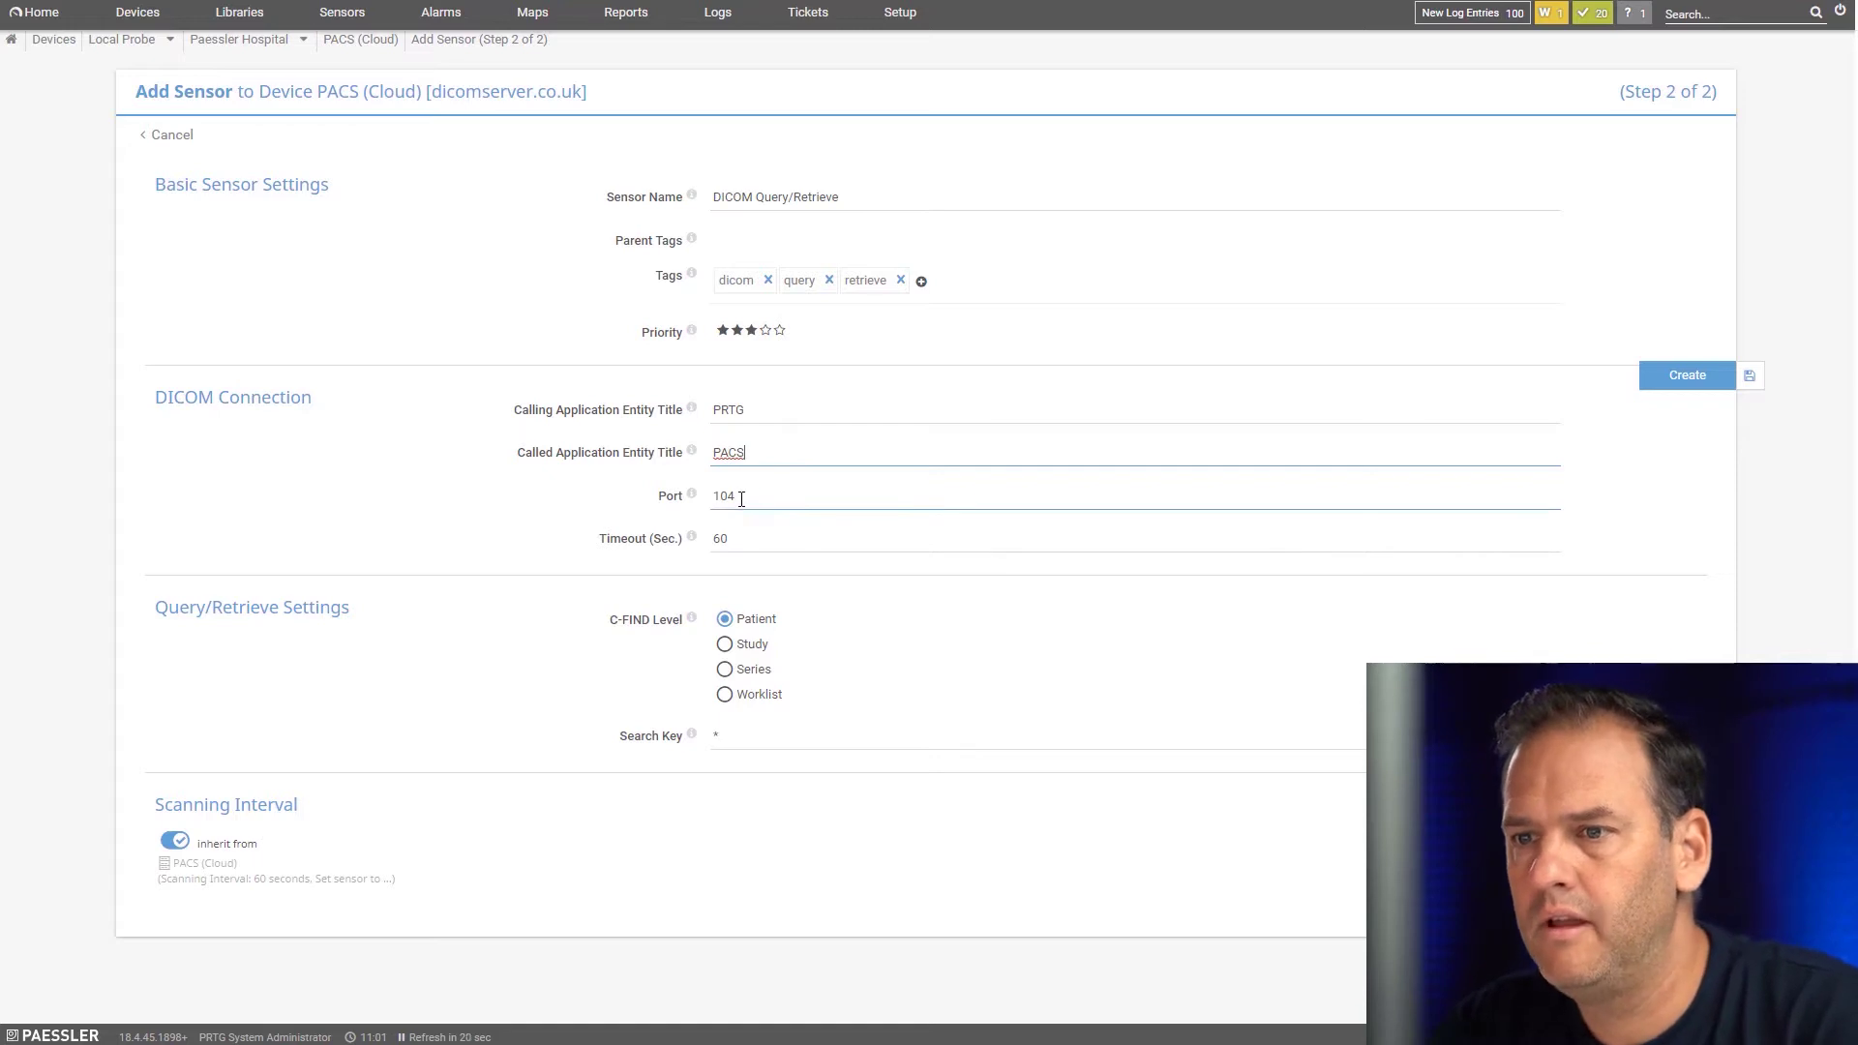
{"action": "left_click", "coordinate": [768, 532]}
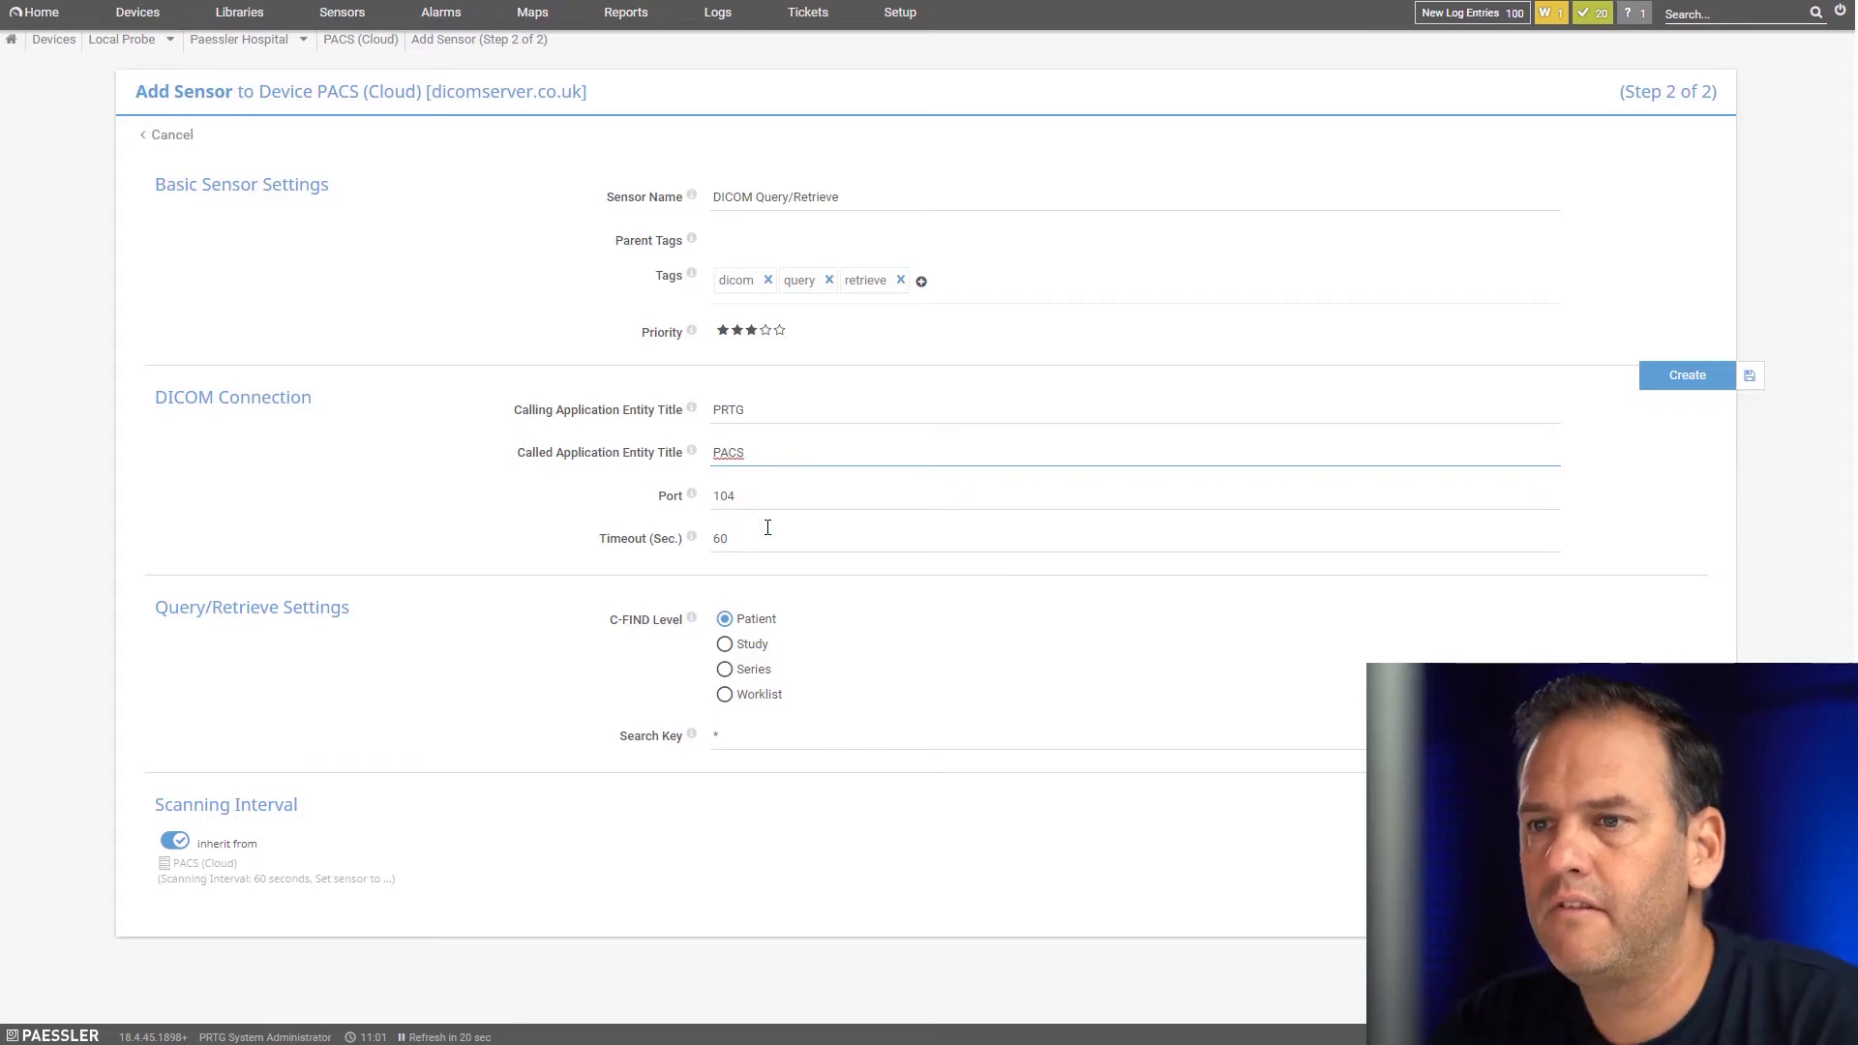
{"action": "left_click", "coordinate": [498, 536]}
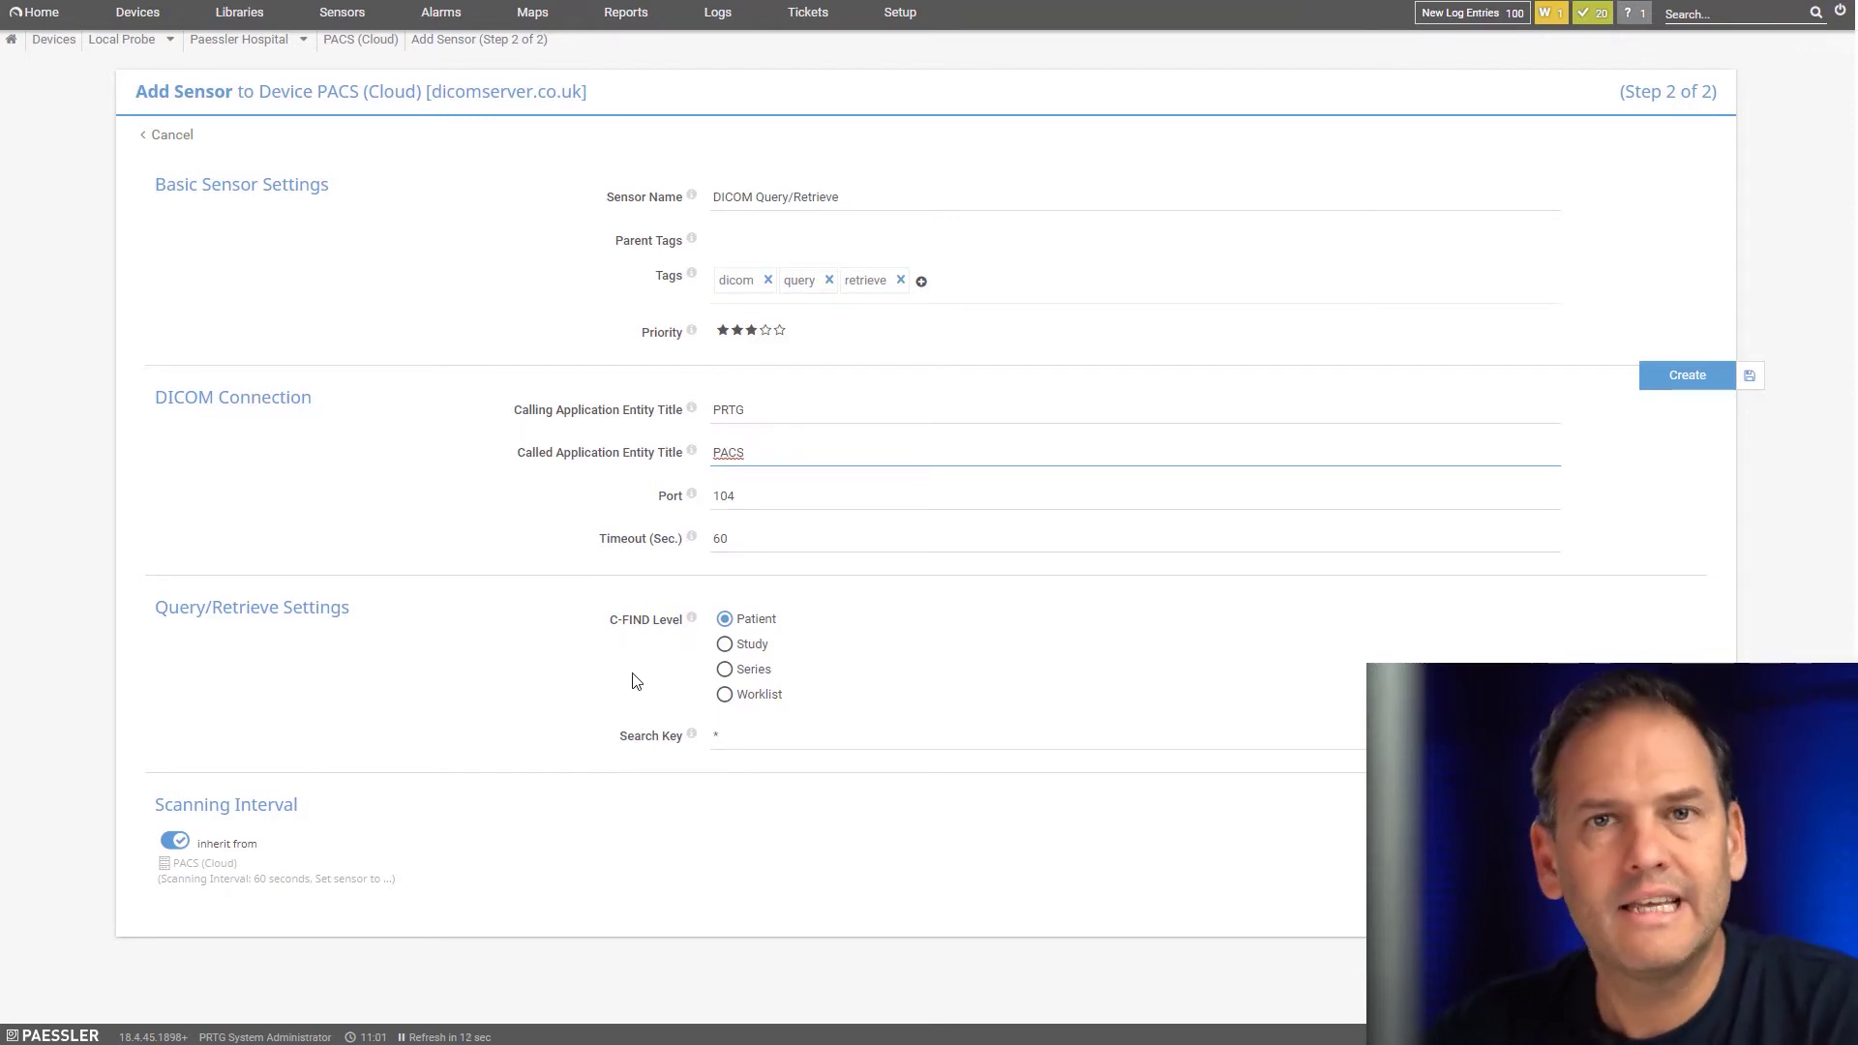
{"action": "left_click", "coordinate": [724, 695]}
{"action": "scroll", "coordinate": [1022, 694], "scroll_direction": "down", "scroll_amount": 1}
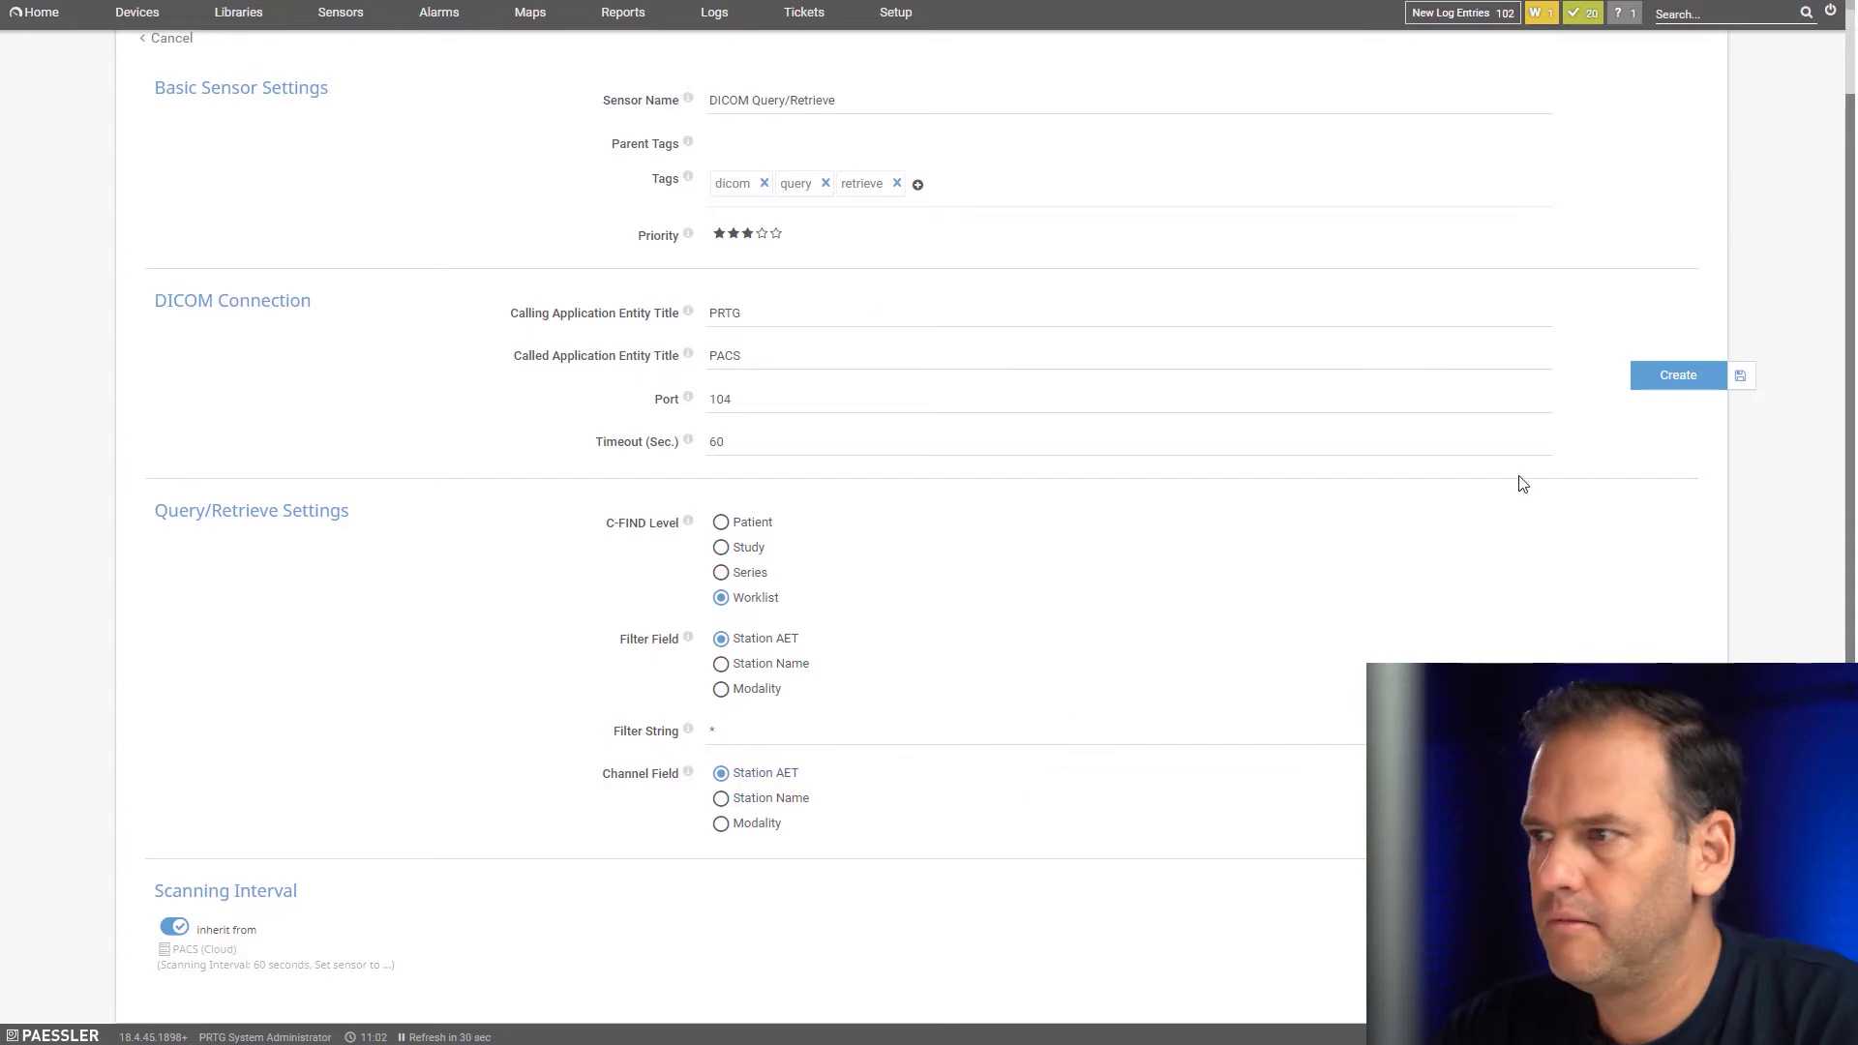
Create and scan the Query/Retrieve sensor, then open its overview showing 29 entries.
{"action": "left_click", "coordinate": [1677, 377]}
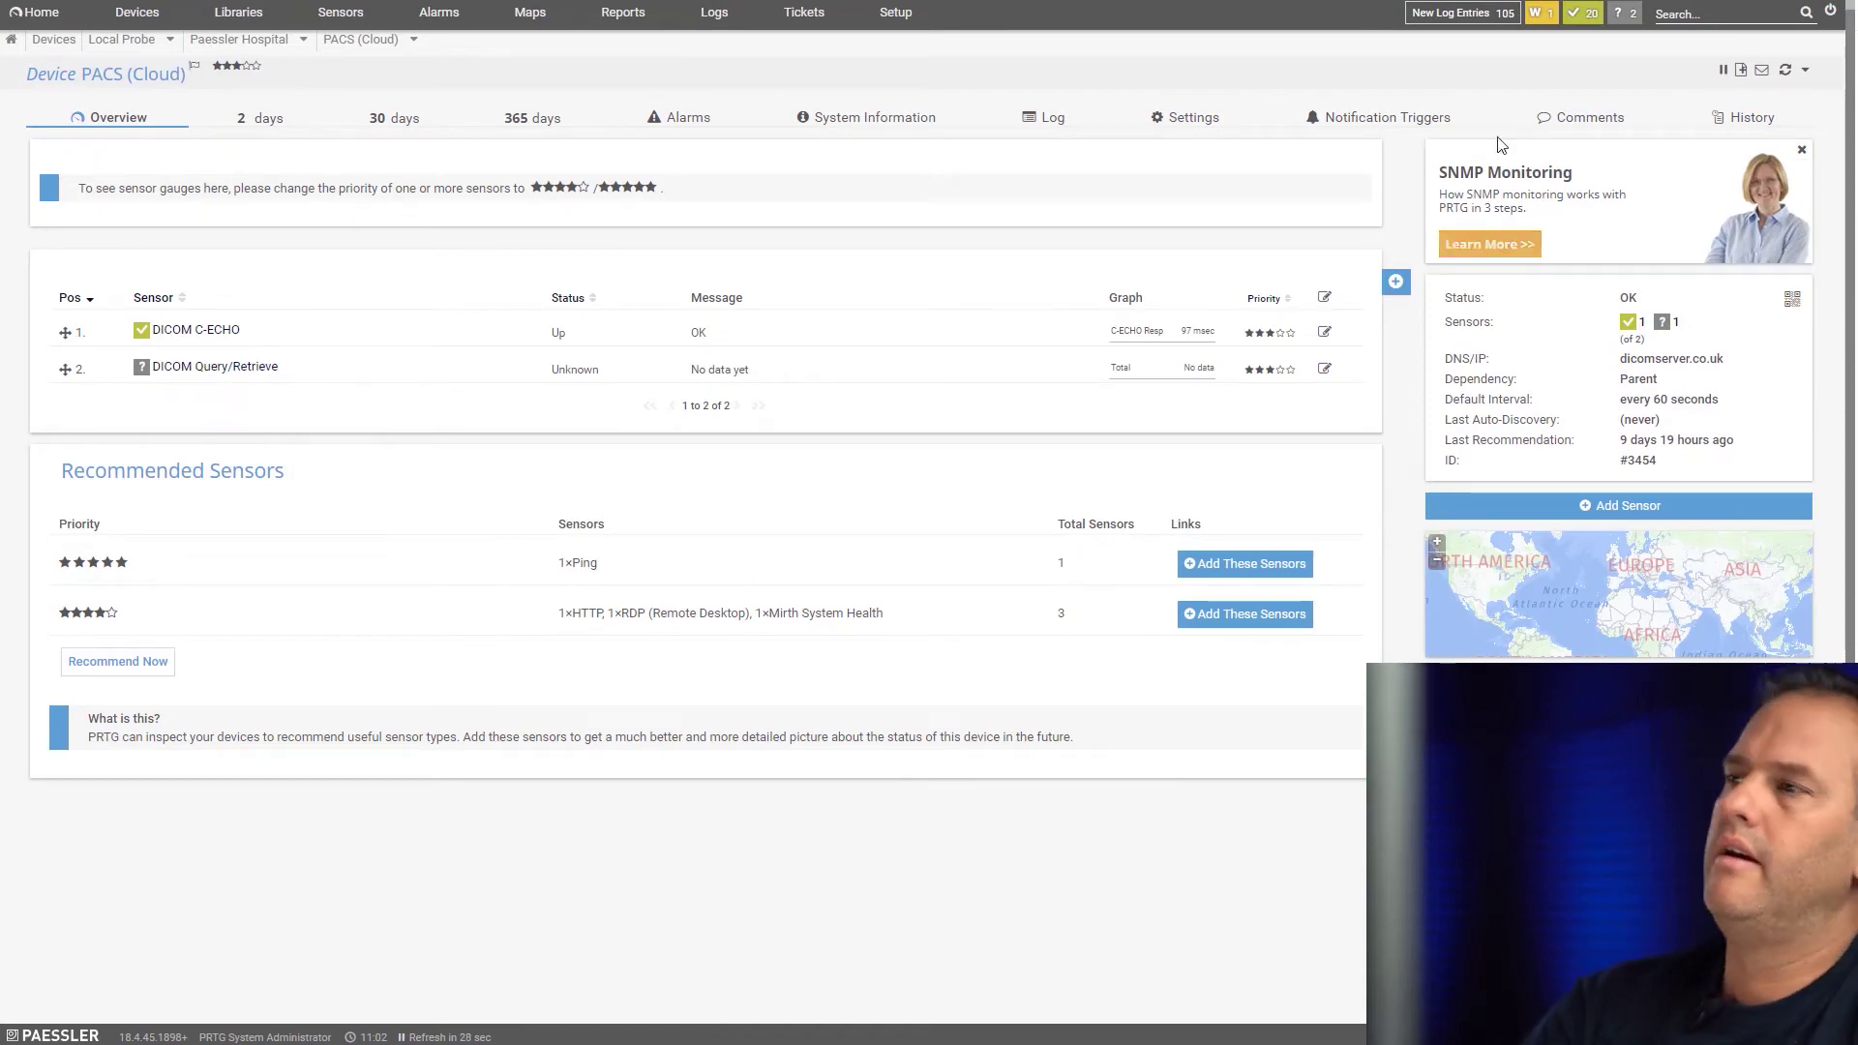
{"action": "right_click", "coordinate": [222, 370]}
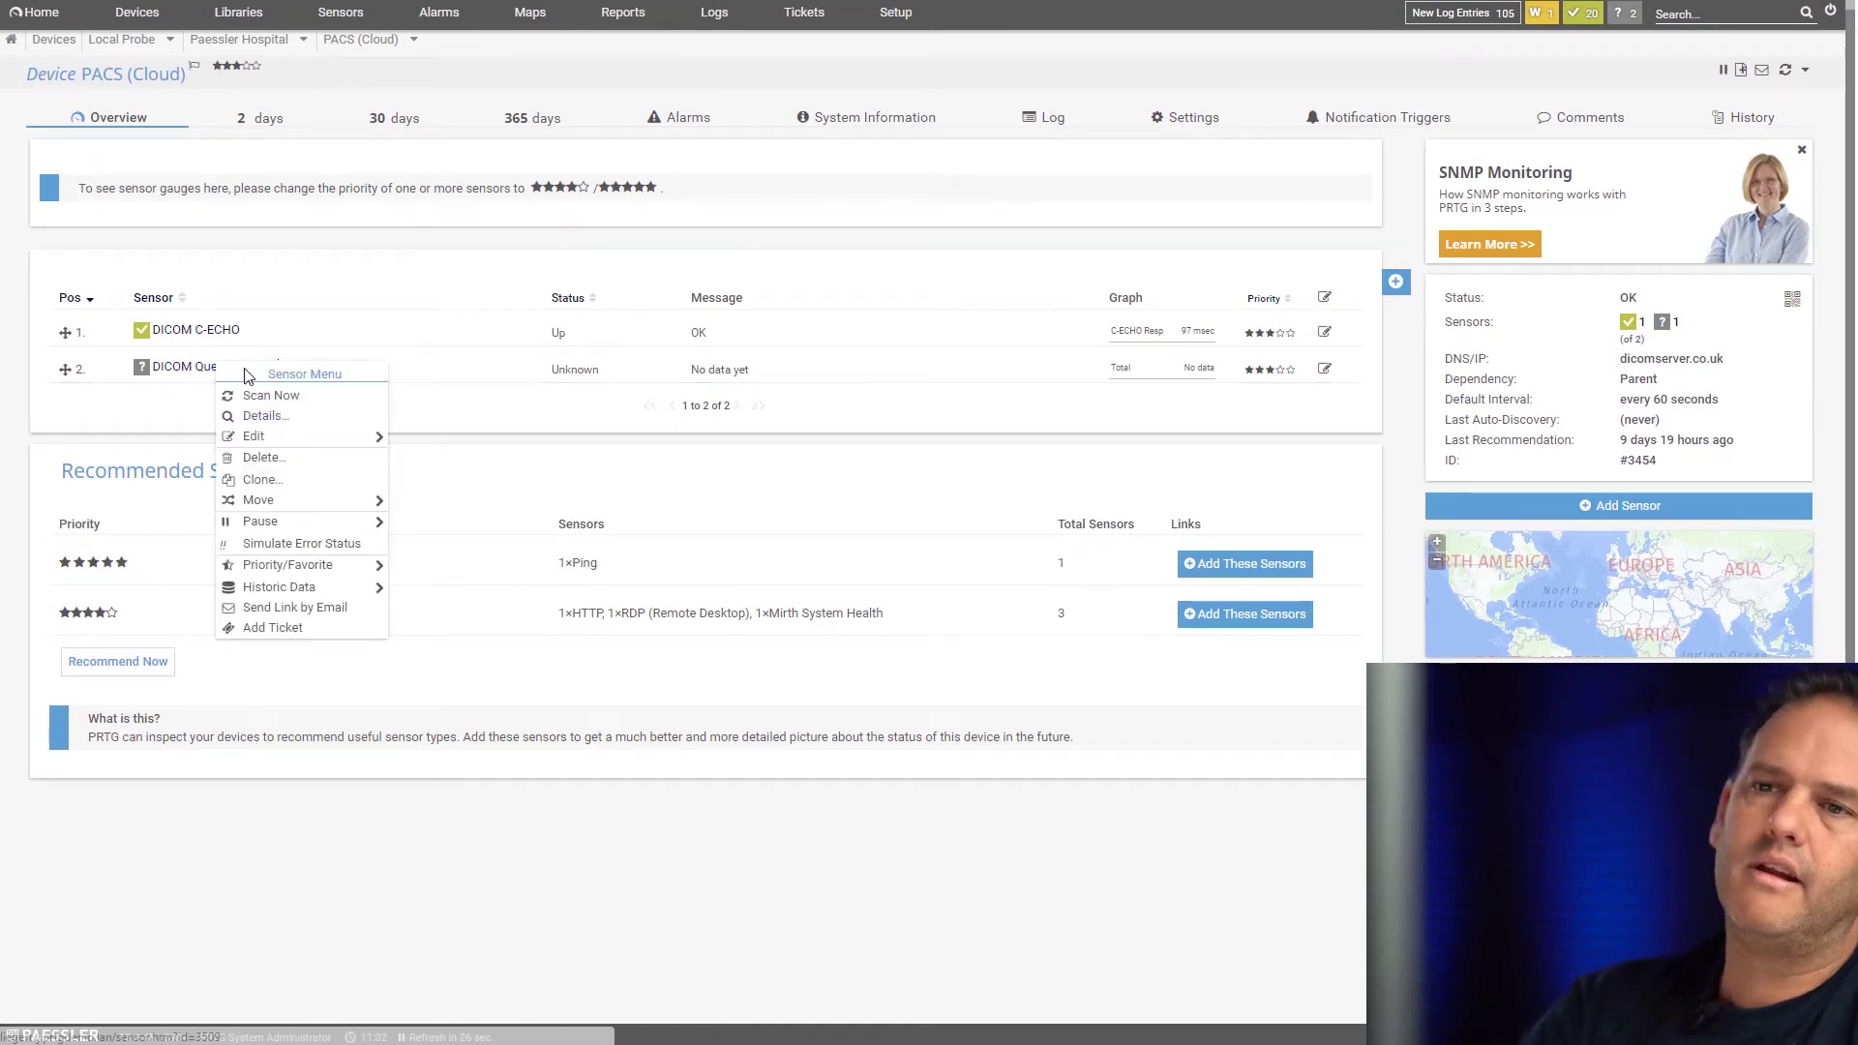
{"action": "left_click", "coordinate": [286, 400]}
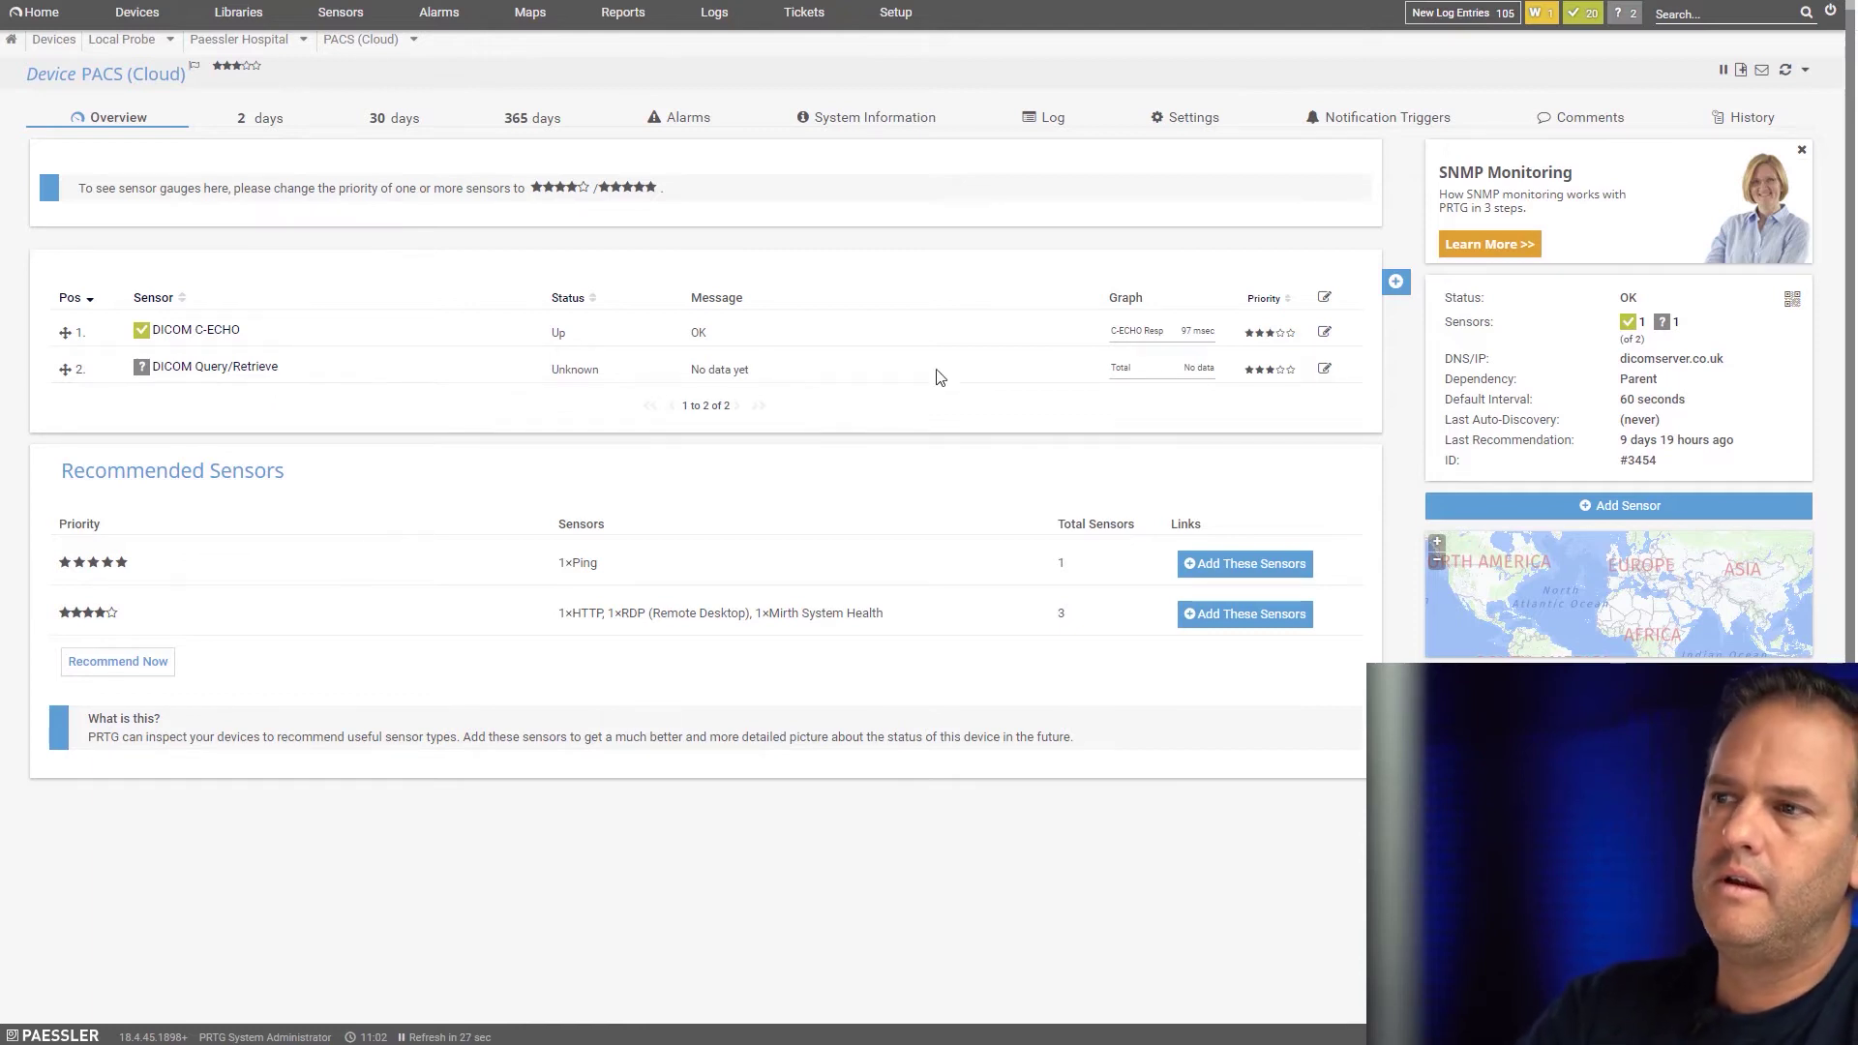
{"action": "left_click", "coordinate": [1790, 77]}
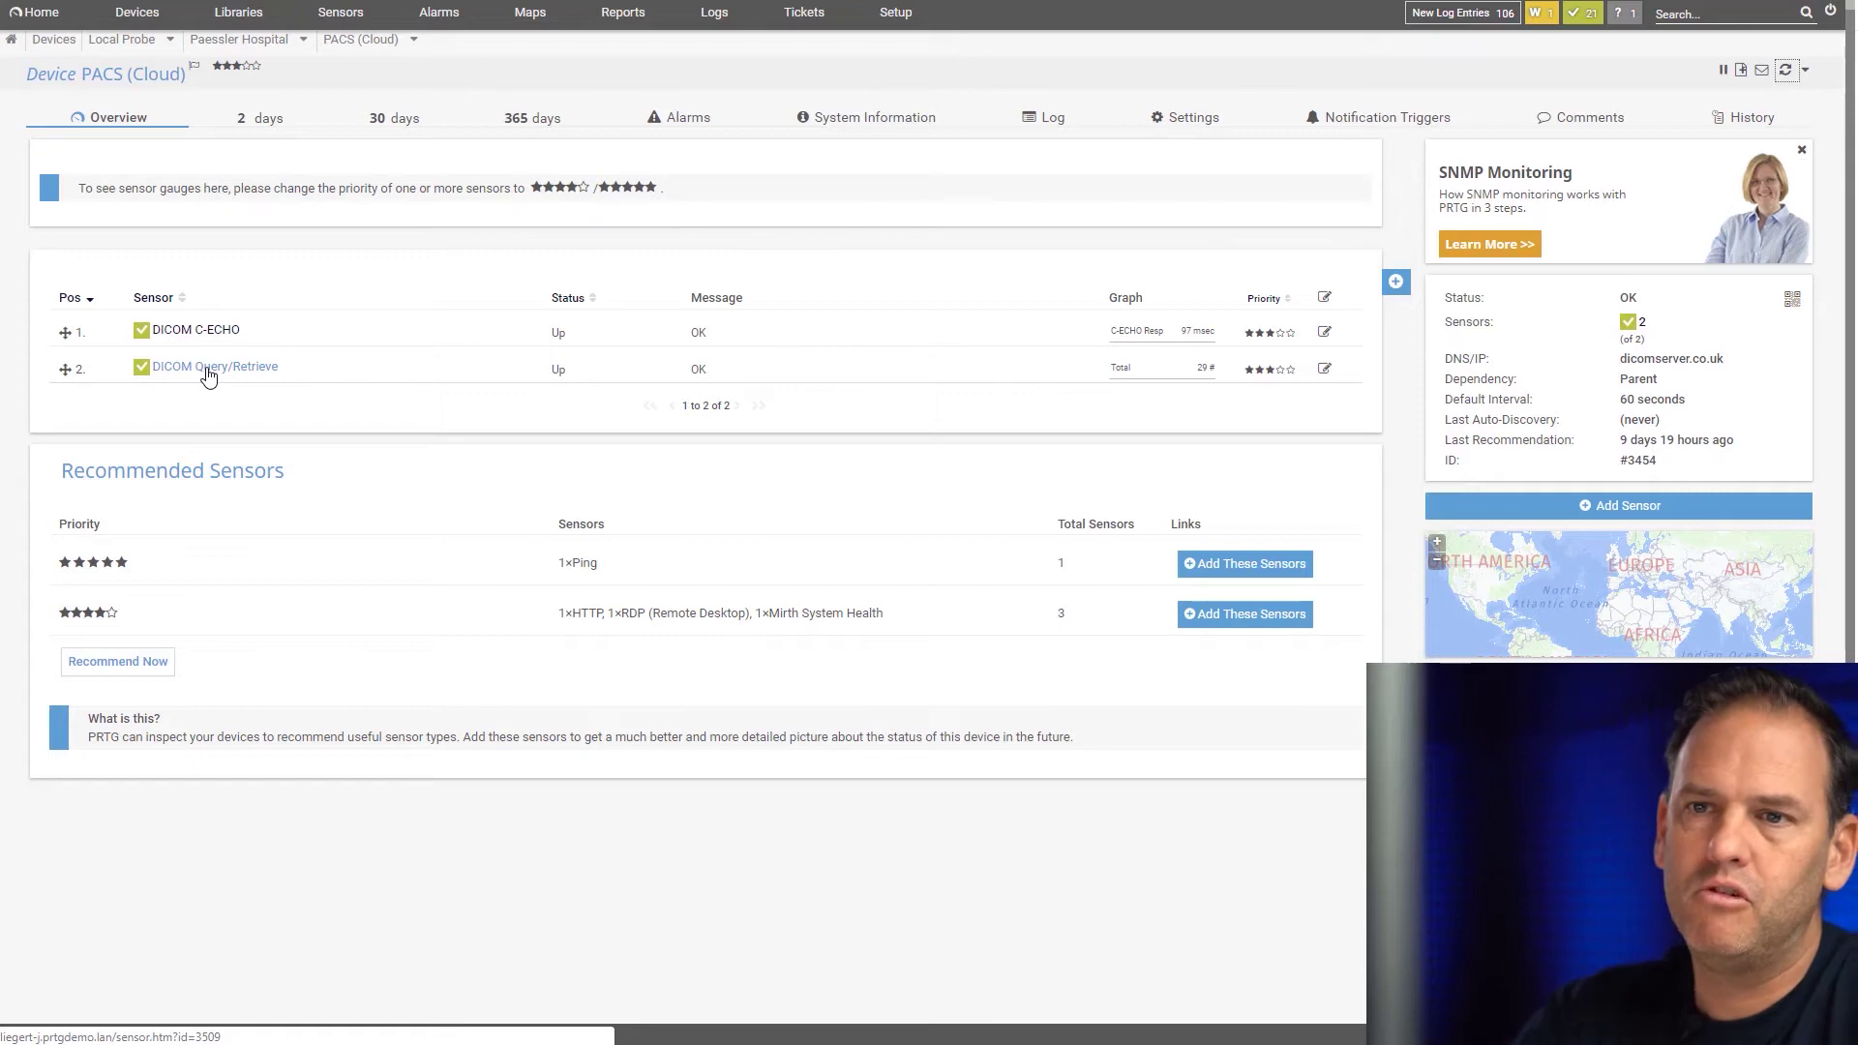
{"action": "mouse_move", "coordinate": [216, 368]}
{"action": "left_click", "coordinate": [170, 367]}
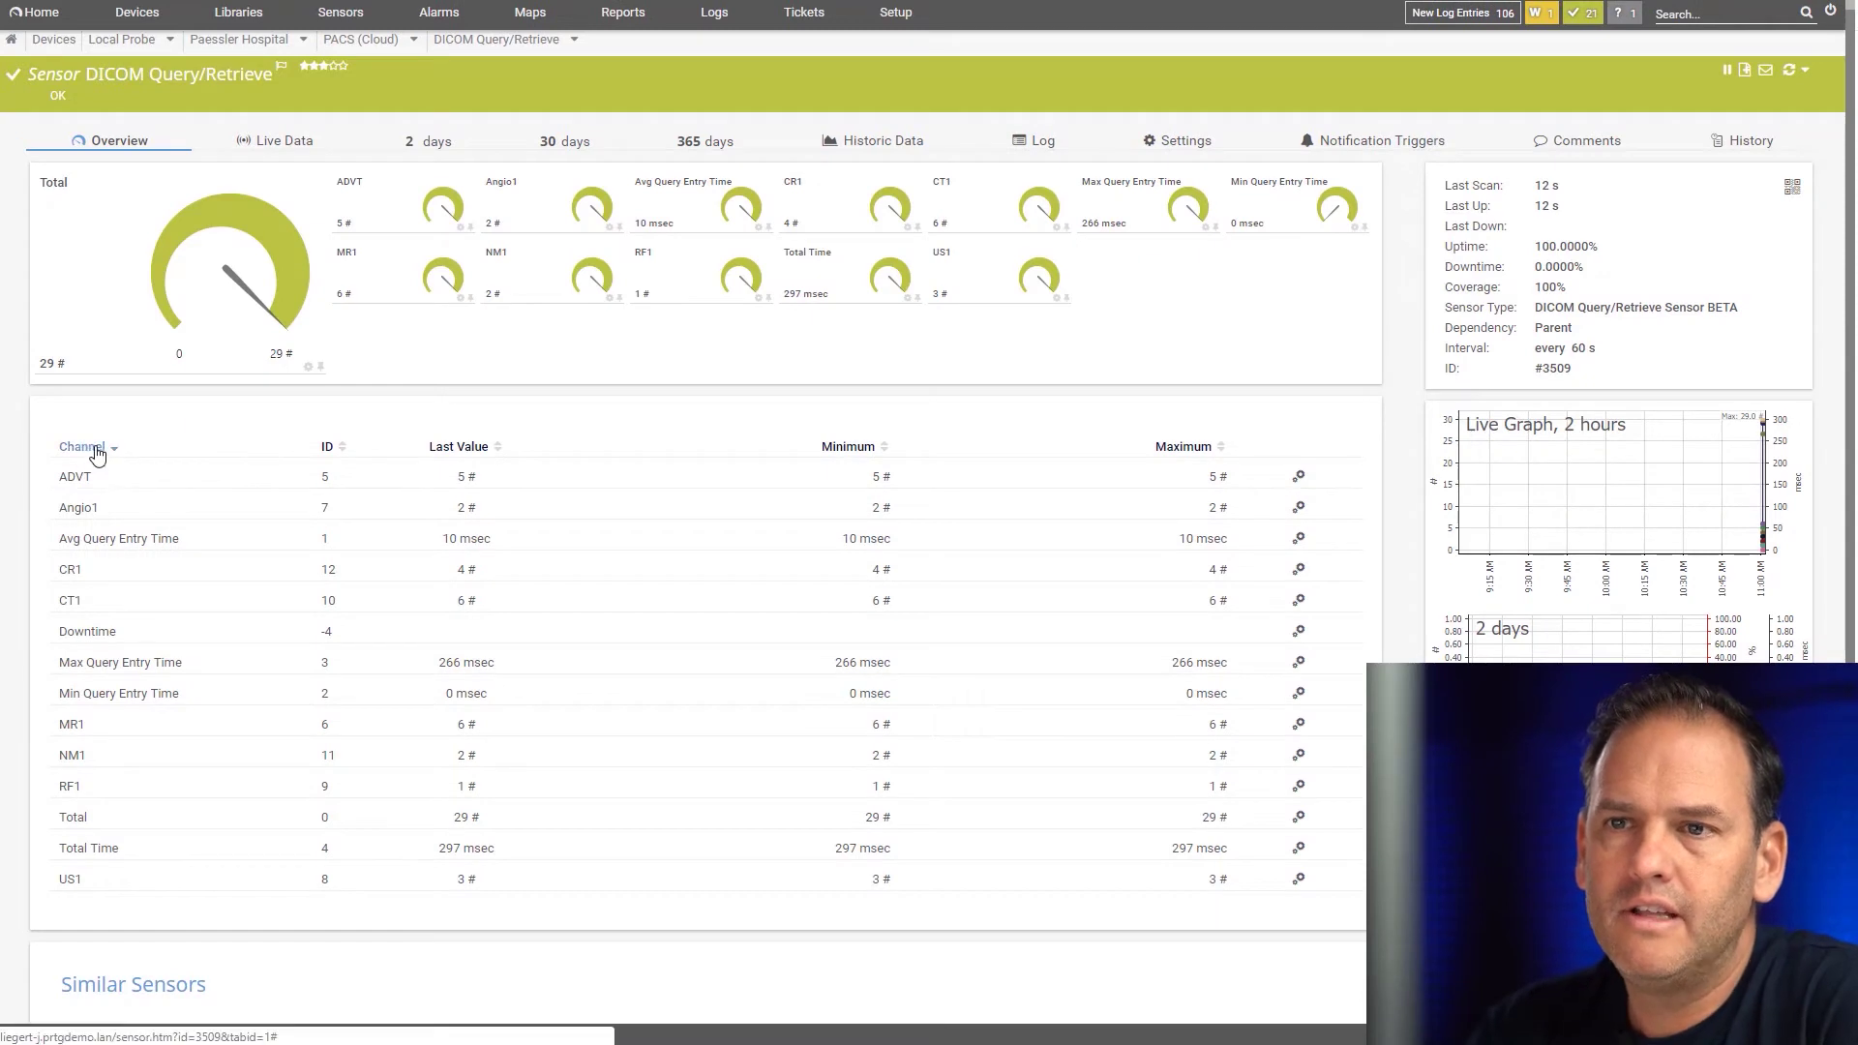
Sort the Query/Retrieve sensor's channel table by the ID column.
{"action": "left_click", "coordinate": [326, 447]}
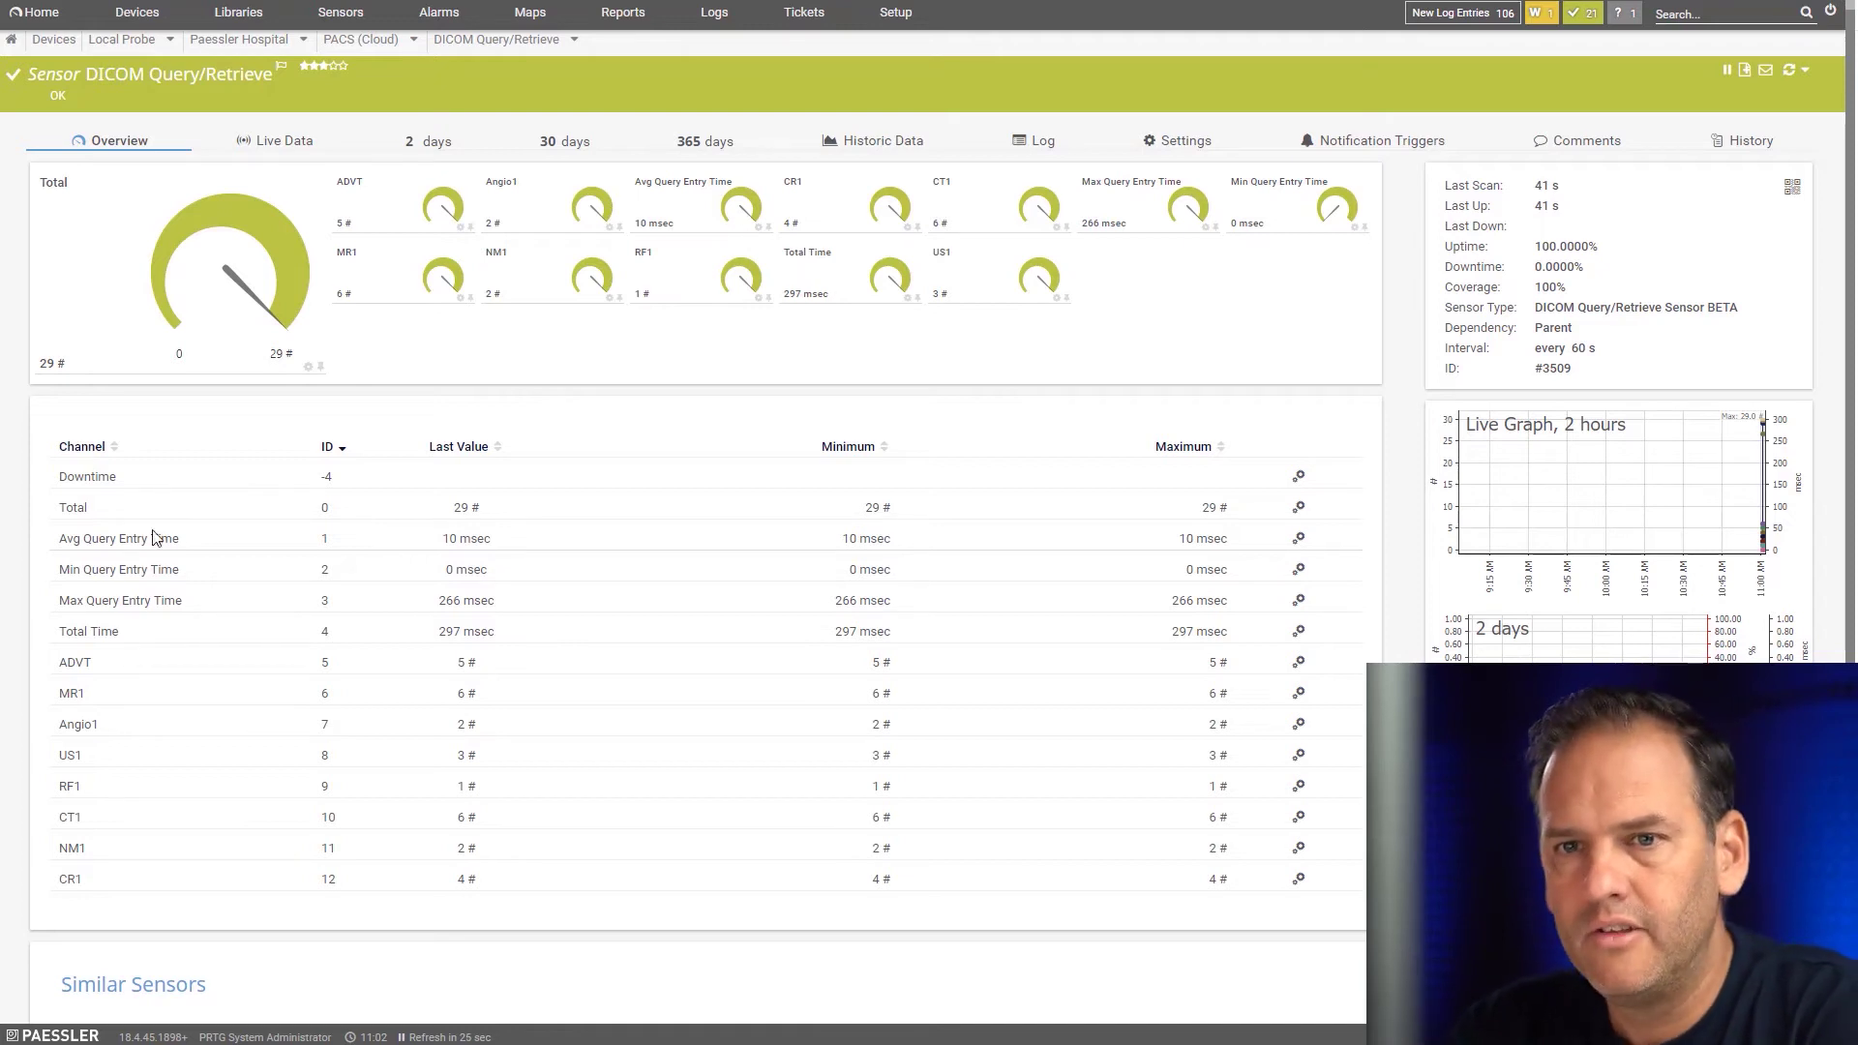
Enable limit alerting on the Total channel with upper error 100 and upper warning 50.
{"action": "left_click", "coordinate": [1298, 507]}
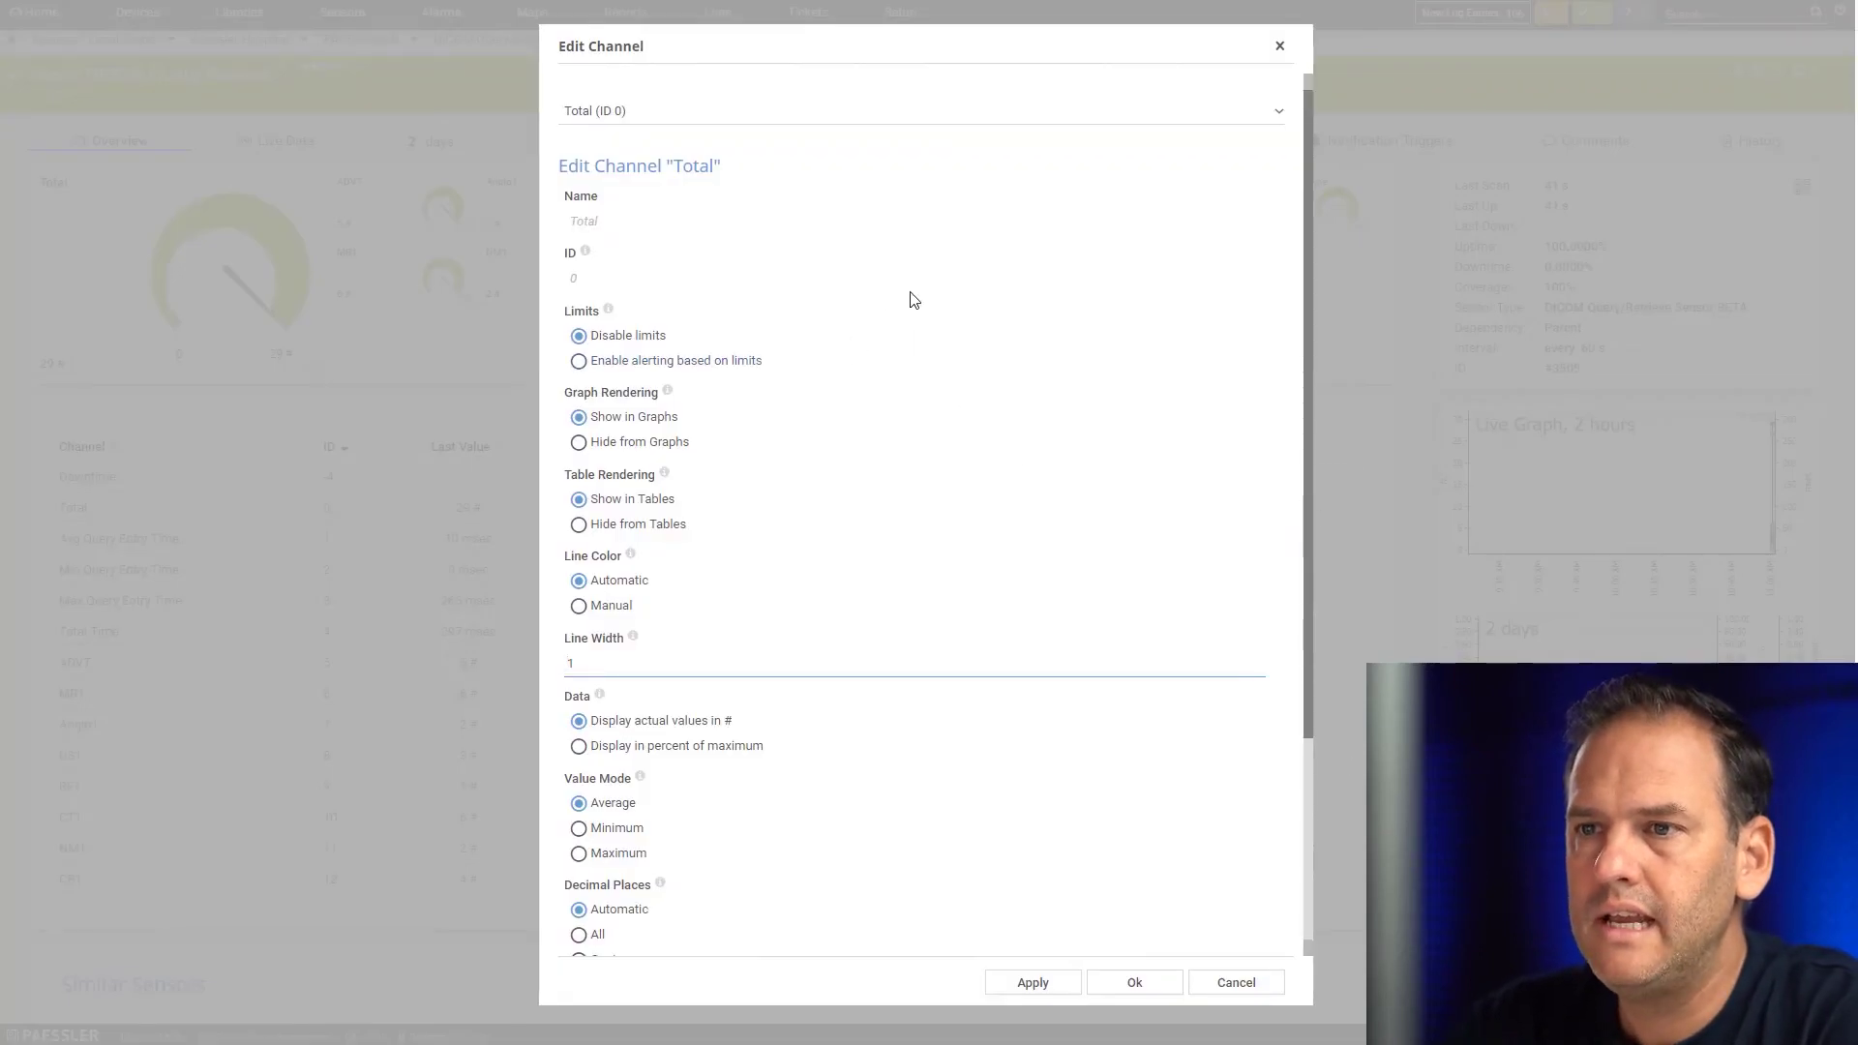
{"action": "left_click", "coordinate": [580, 361]}
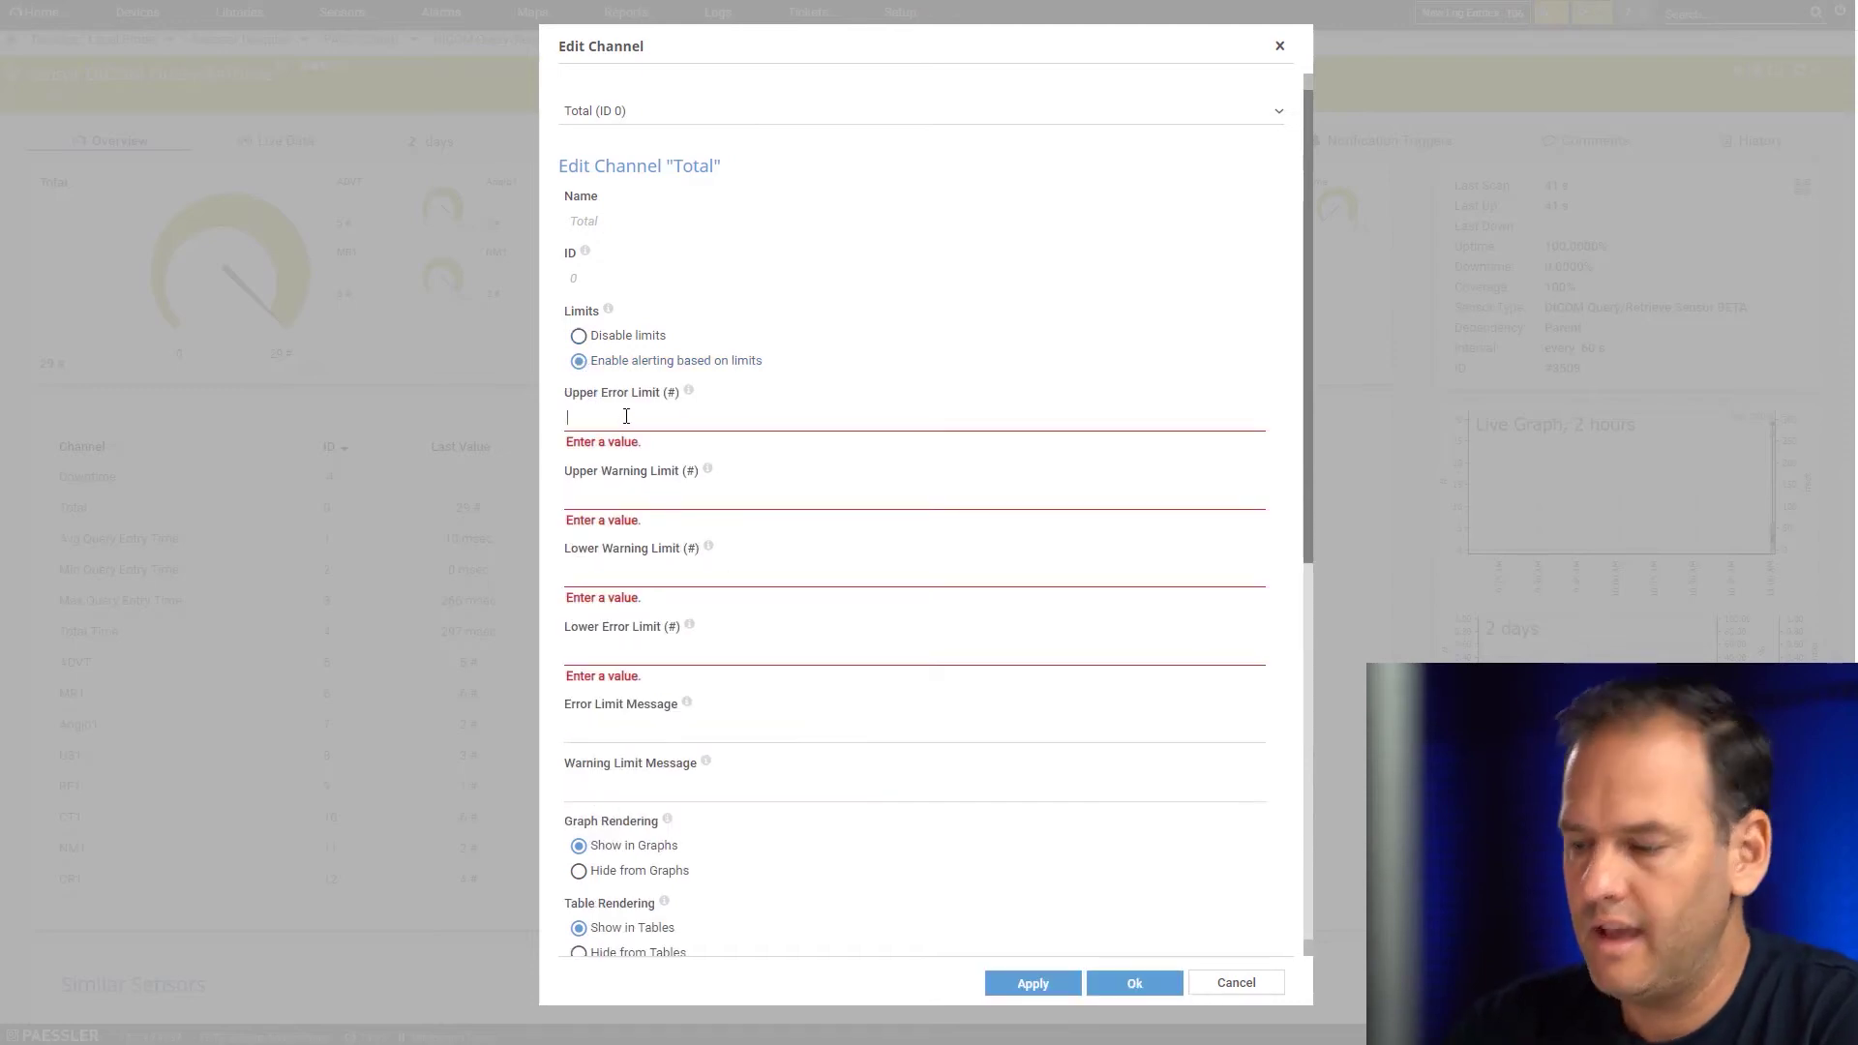
{"action": "type", "text": "100"}
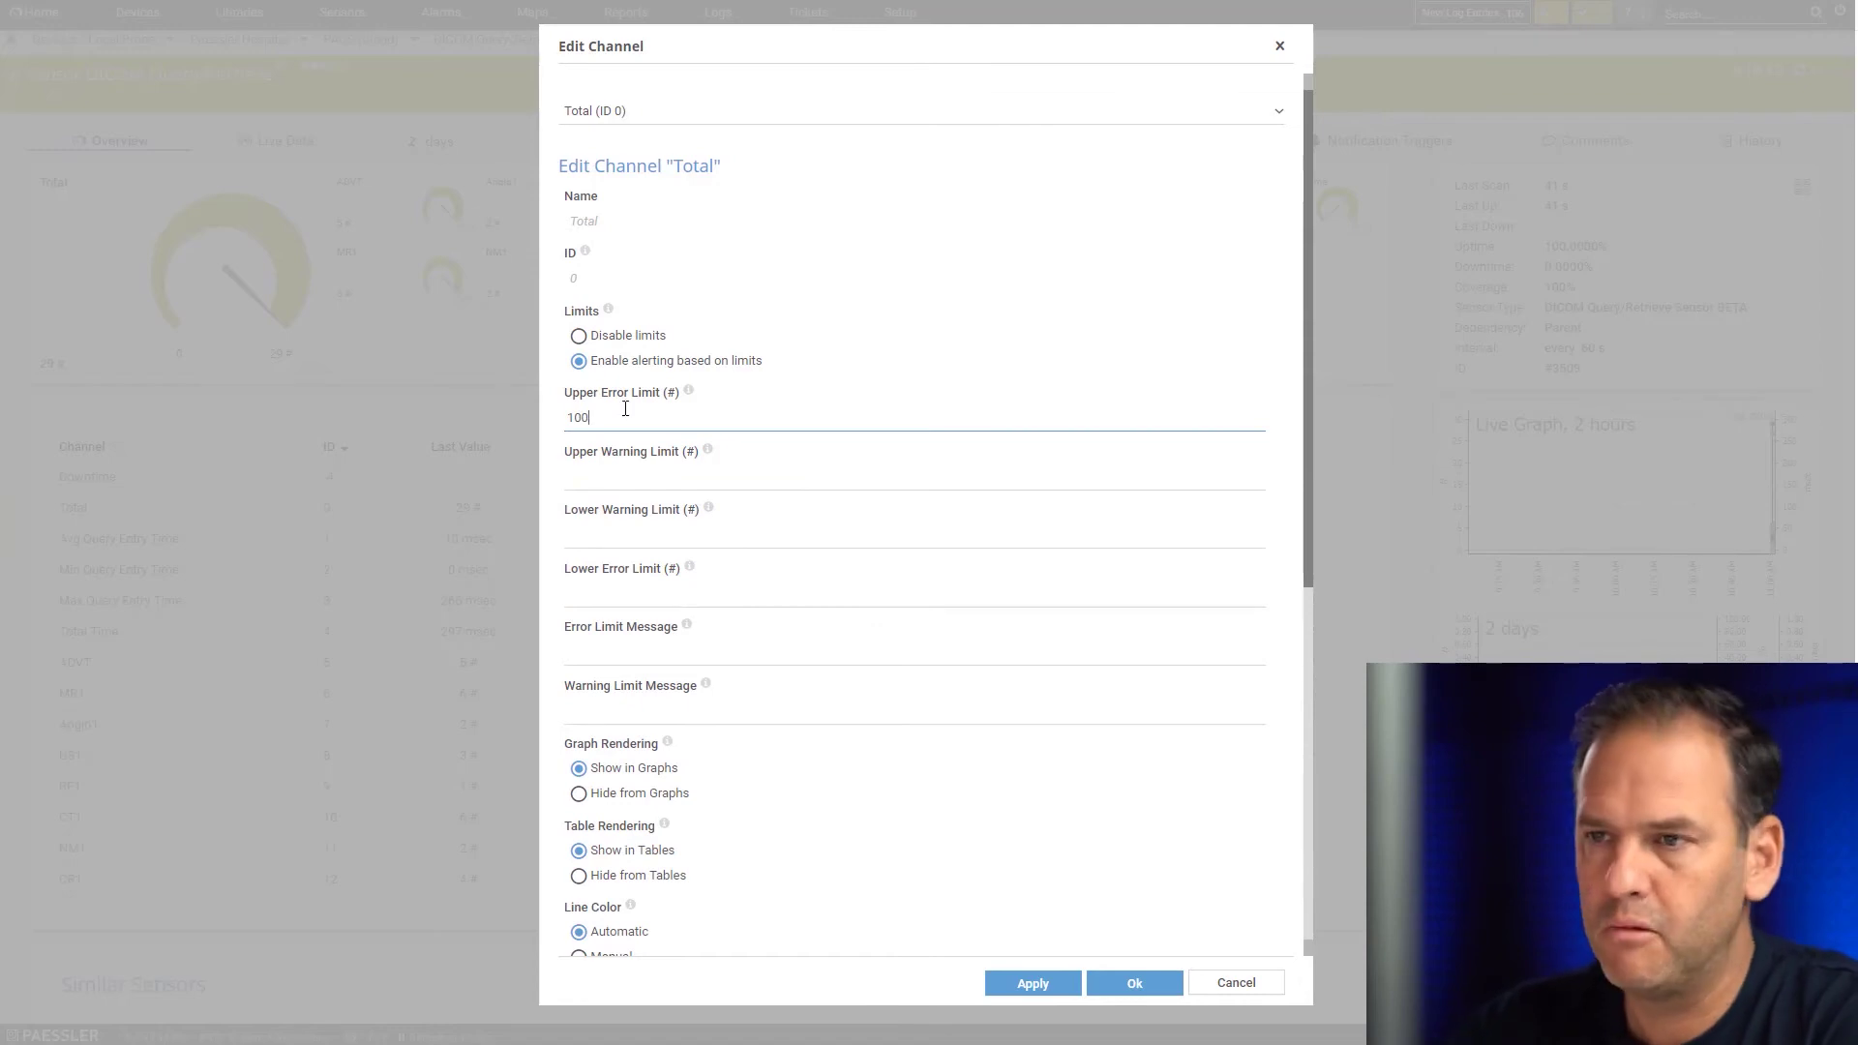
{"action": "left_click", "coordinate": [633, 474]}
{"action": "type", "text": "50"}
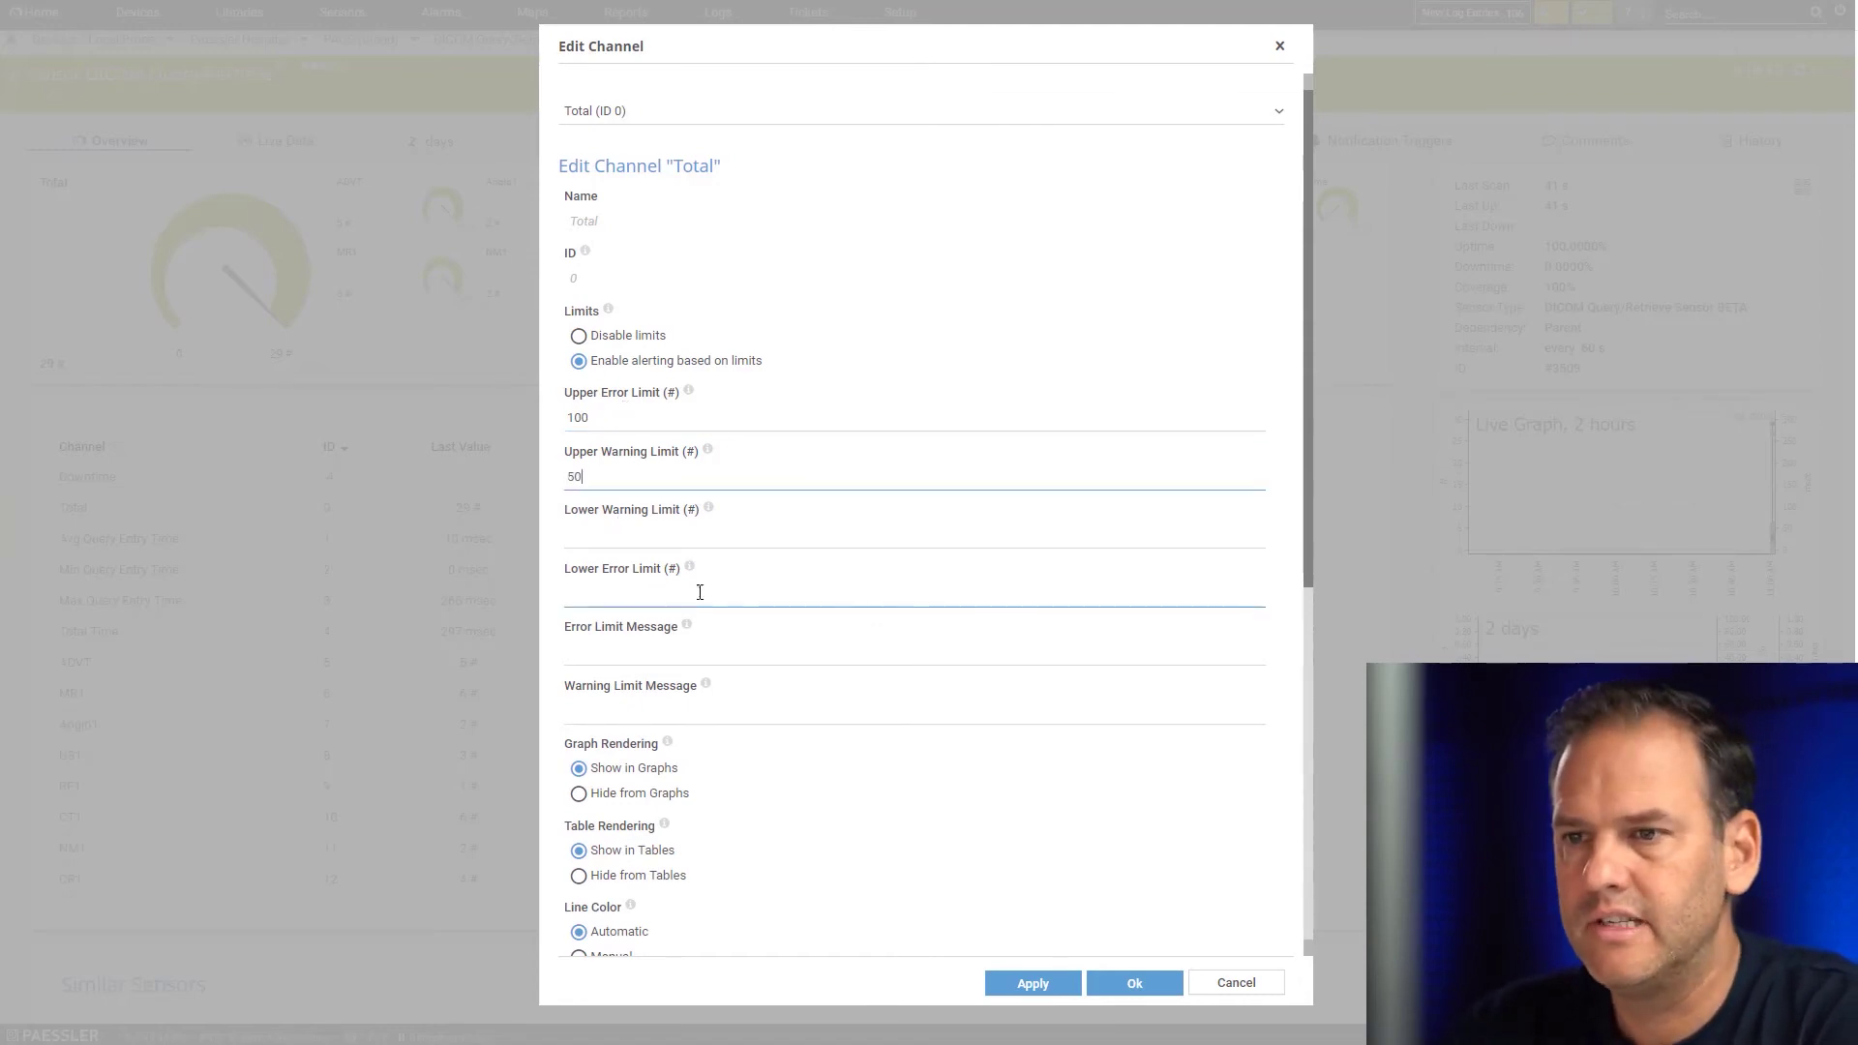
{"action": "left_click", "coordinate": [1128, 985]}
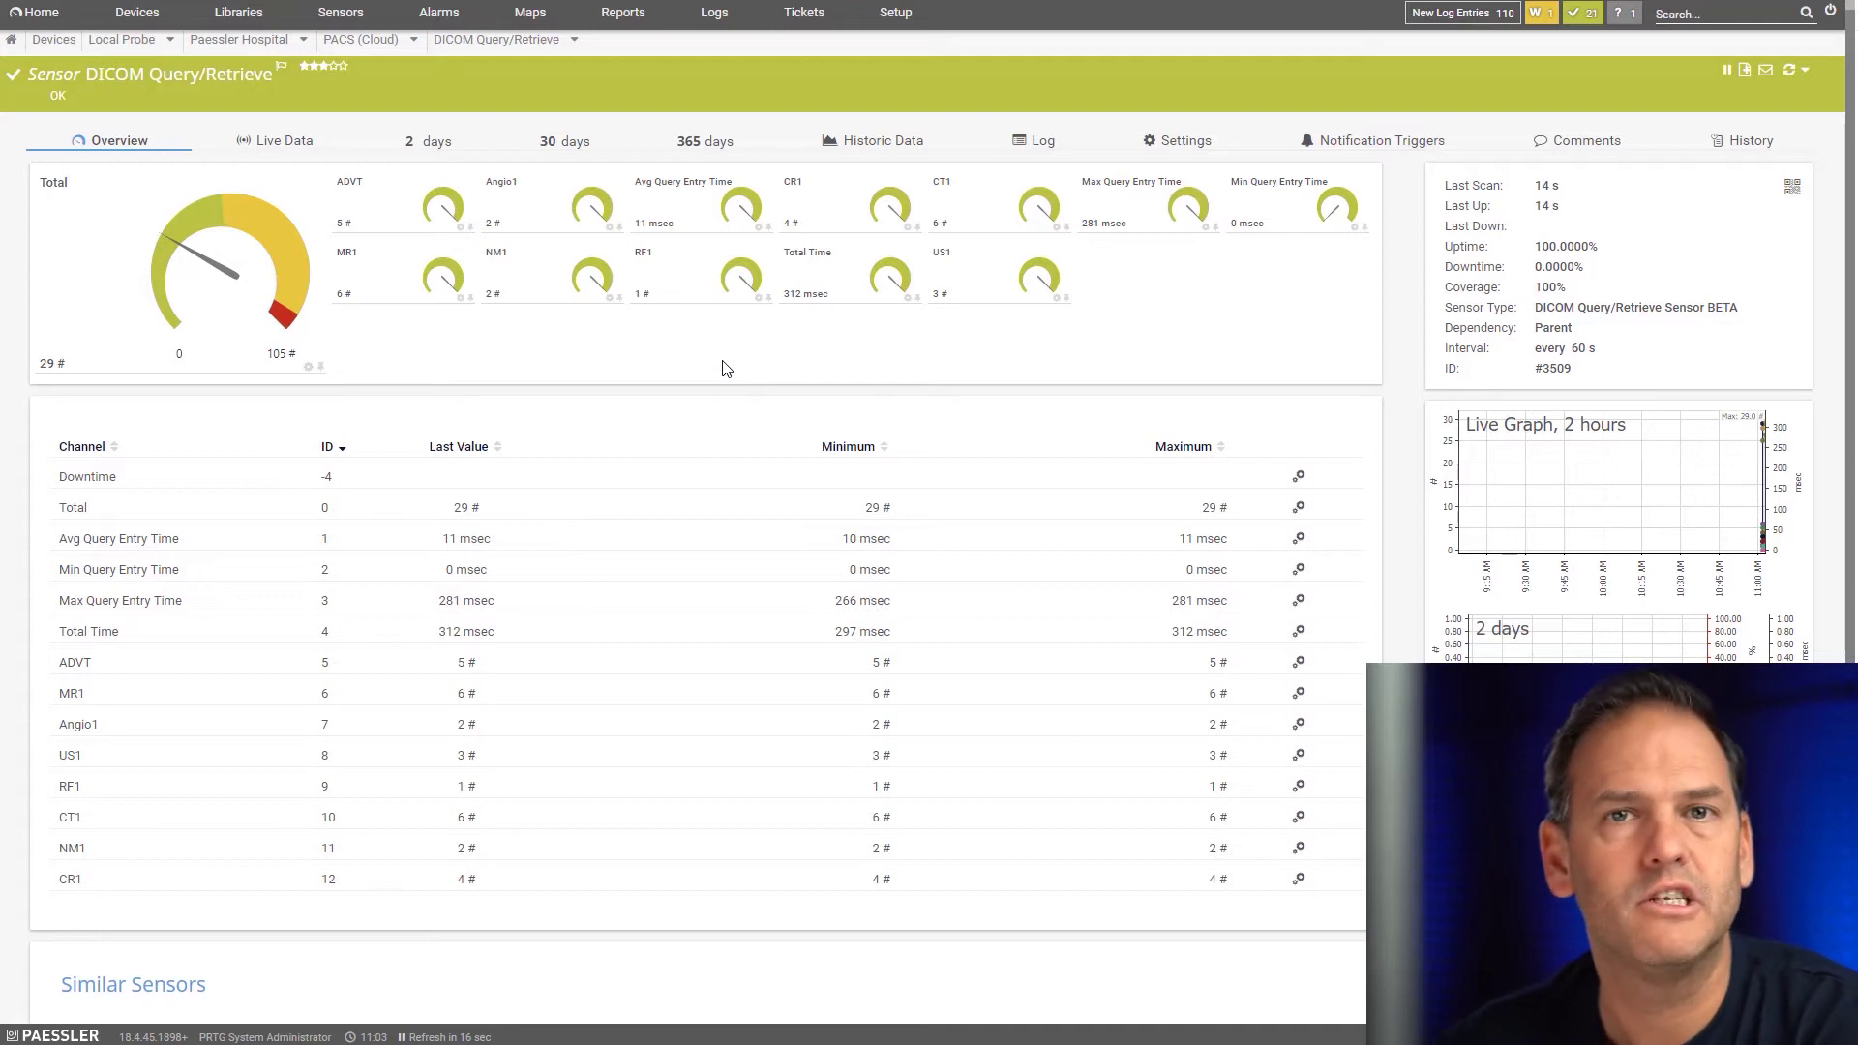
{"action": "left_click", "coordinate": [602, 12]}
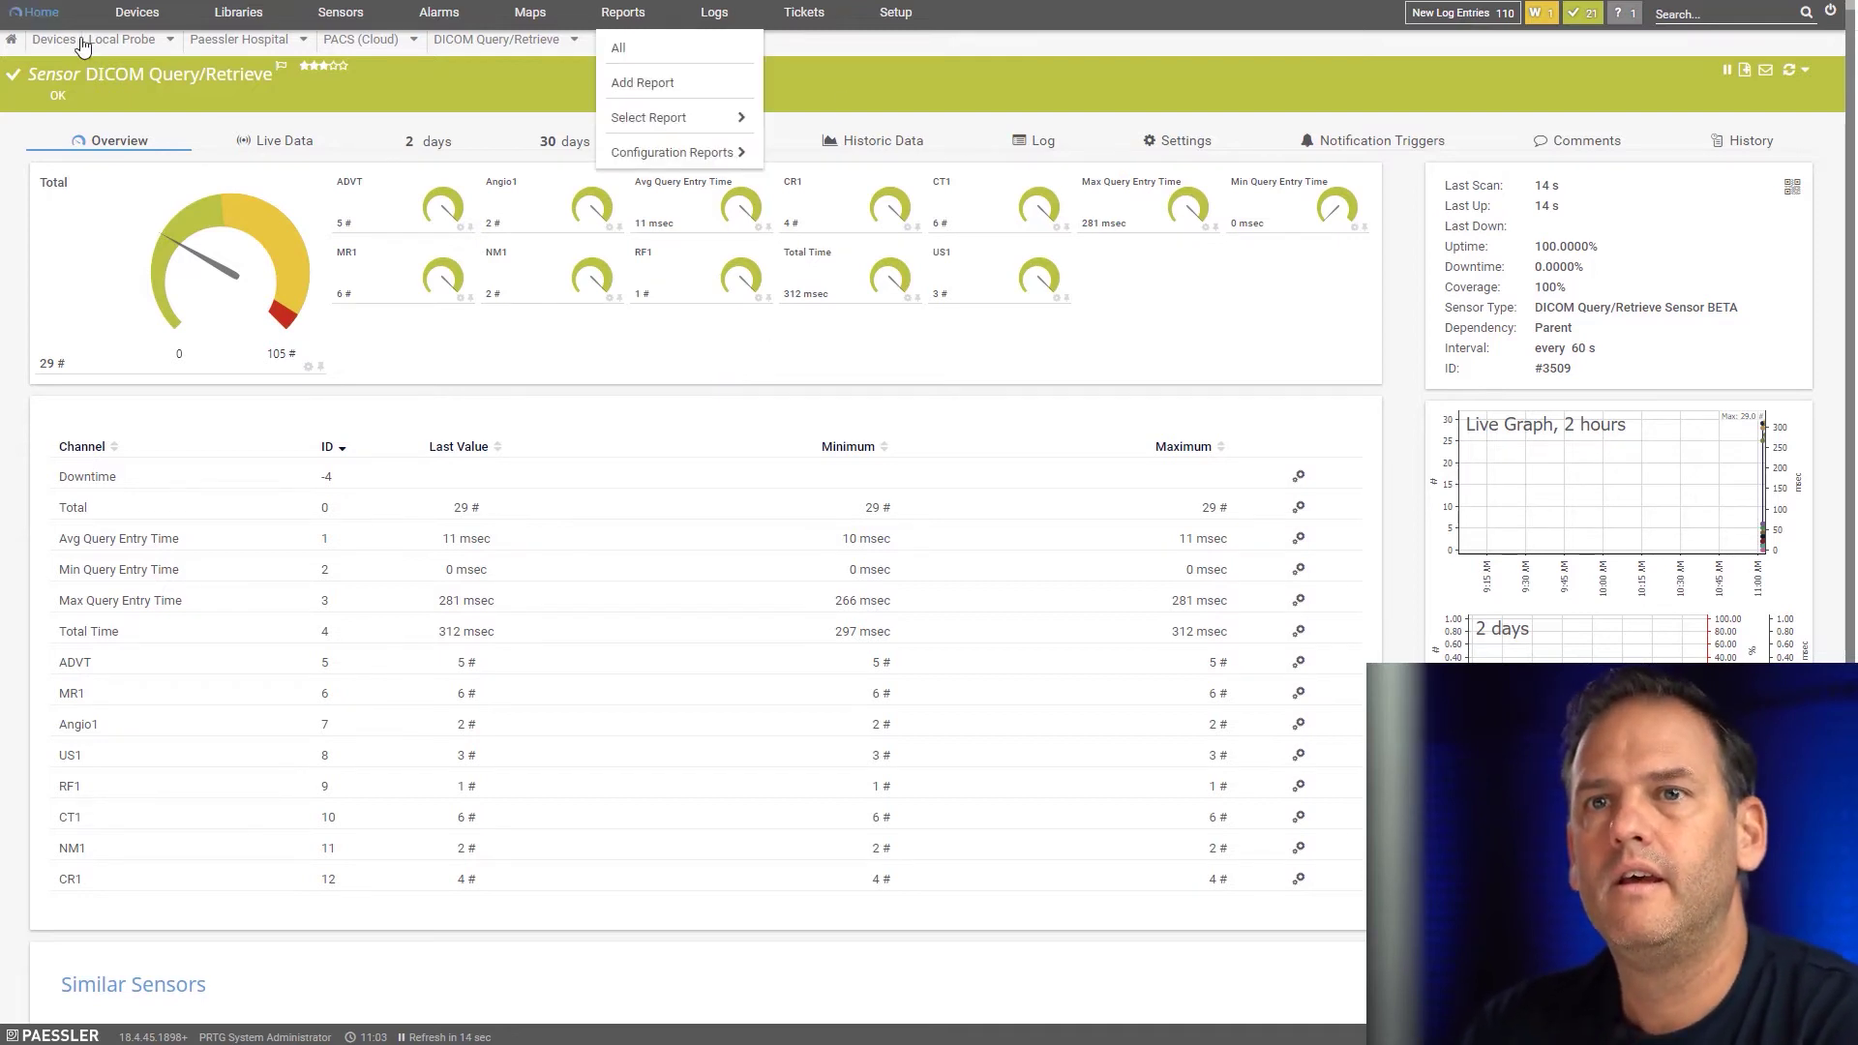
Rename the sensor to 'DICOM Worklist Query' and save it.
{"action": "left_click", "coordinate": [1194, 142]}
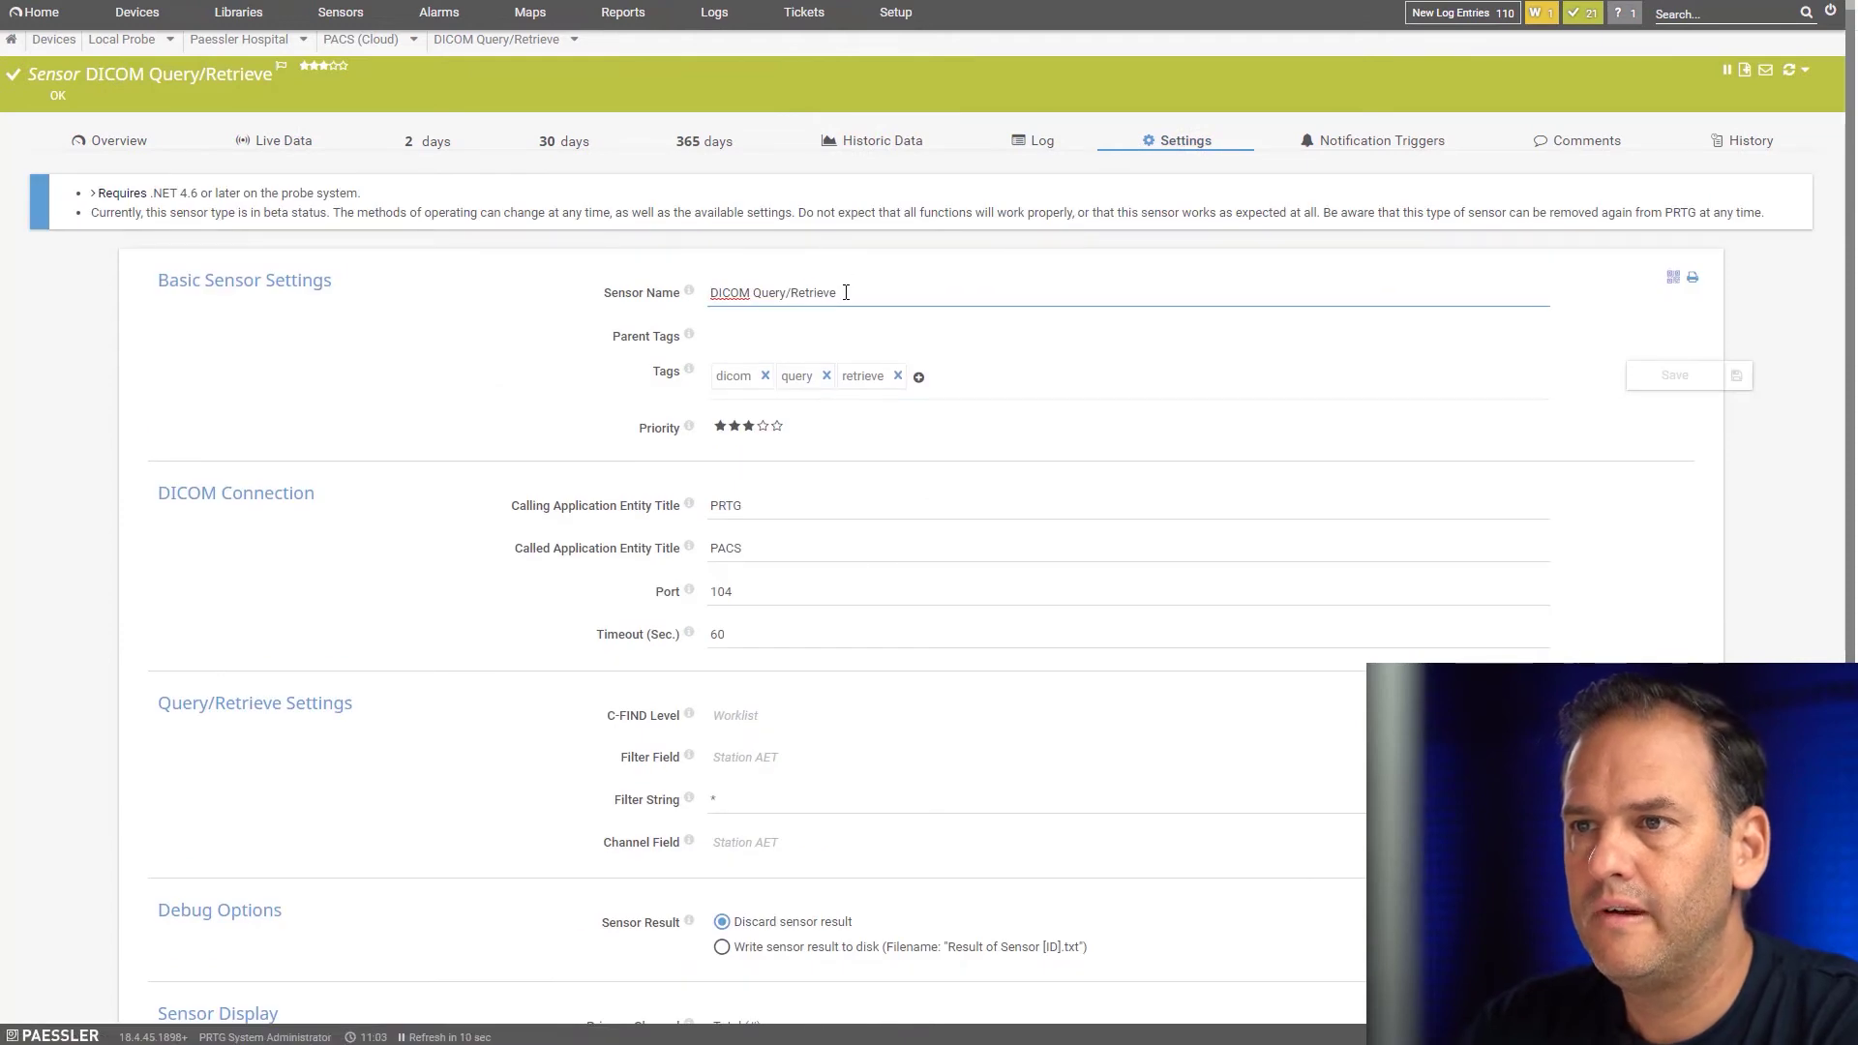
{"action": "left_click_drag", "start_coordinate": [783, 300], "coordinate": [735, 299]}
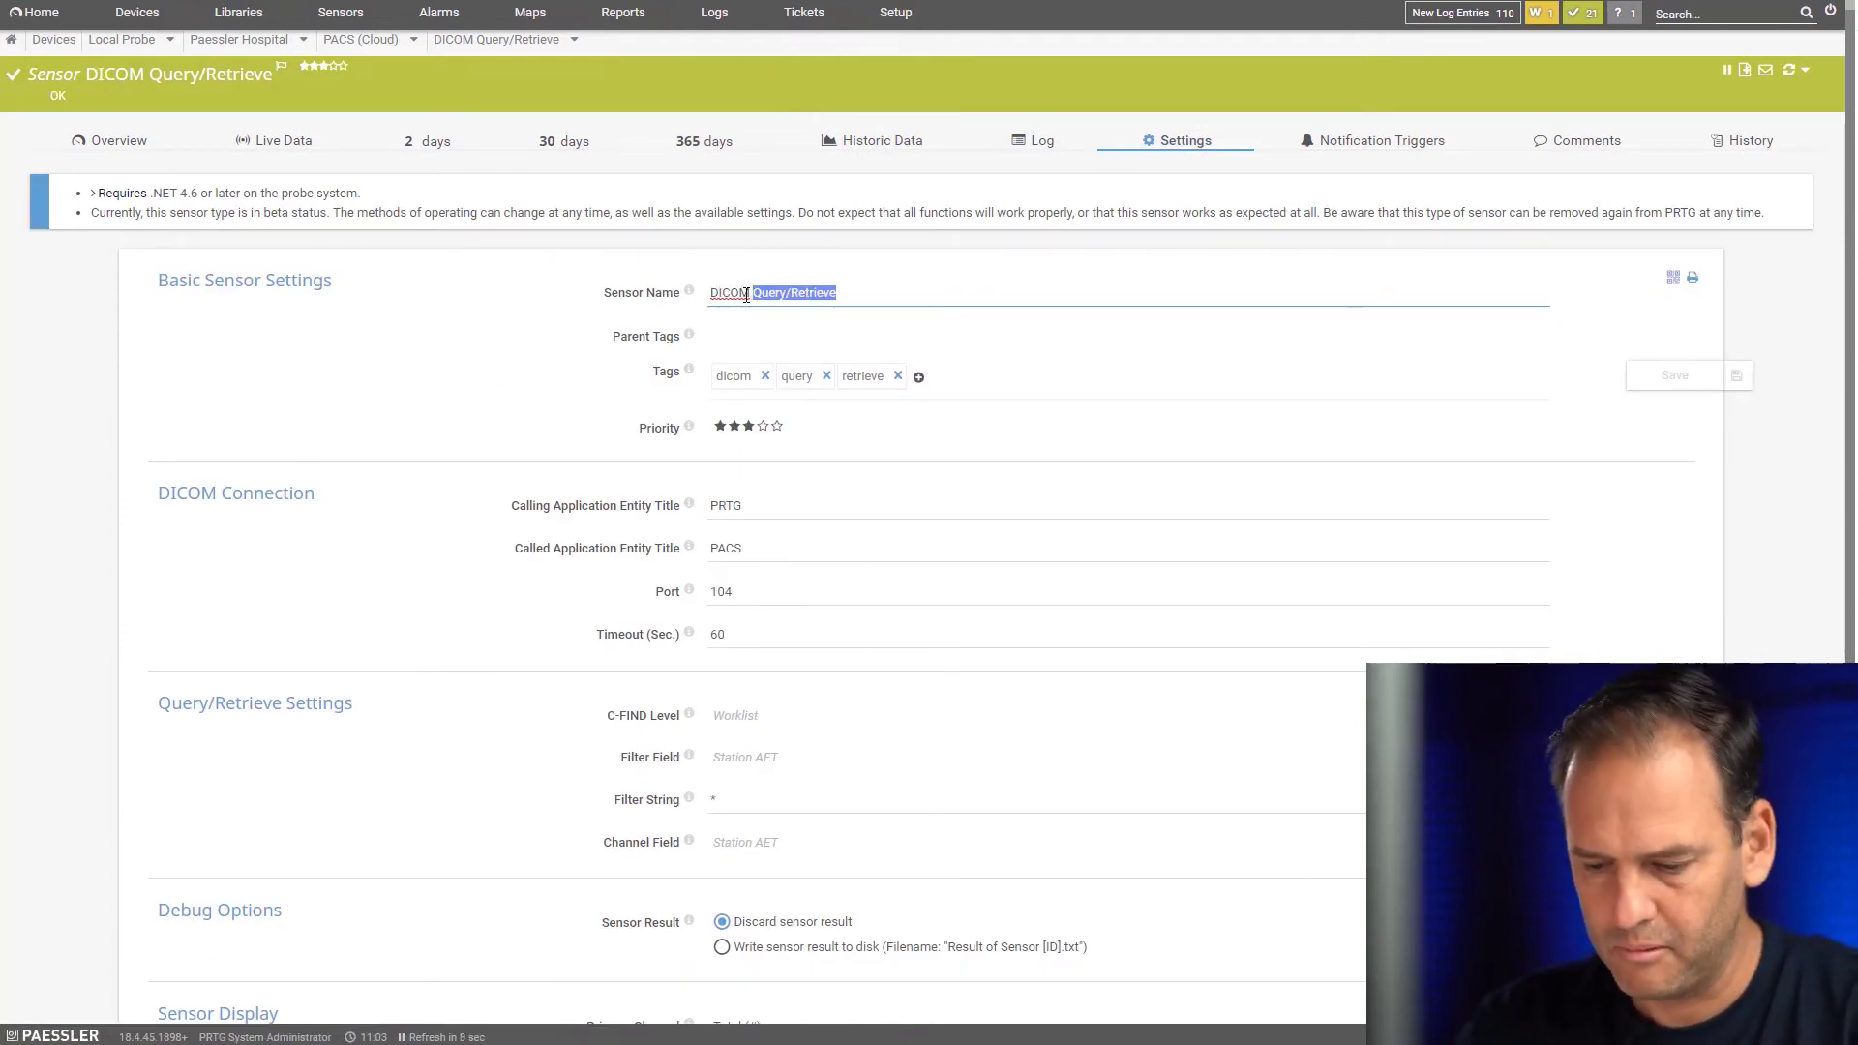
{"action": "type", "text": "Worklist"}
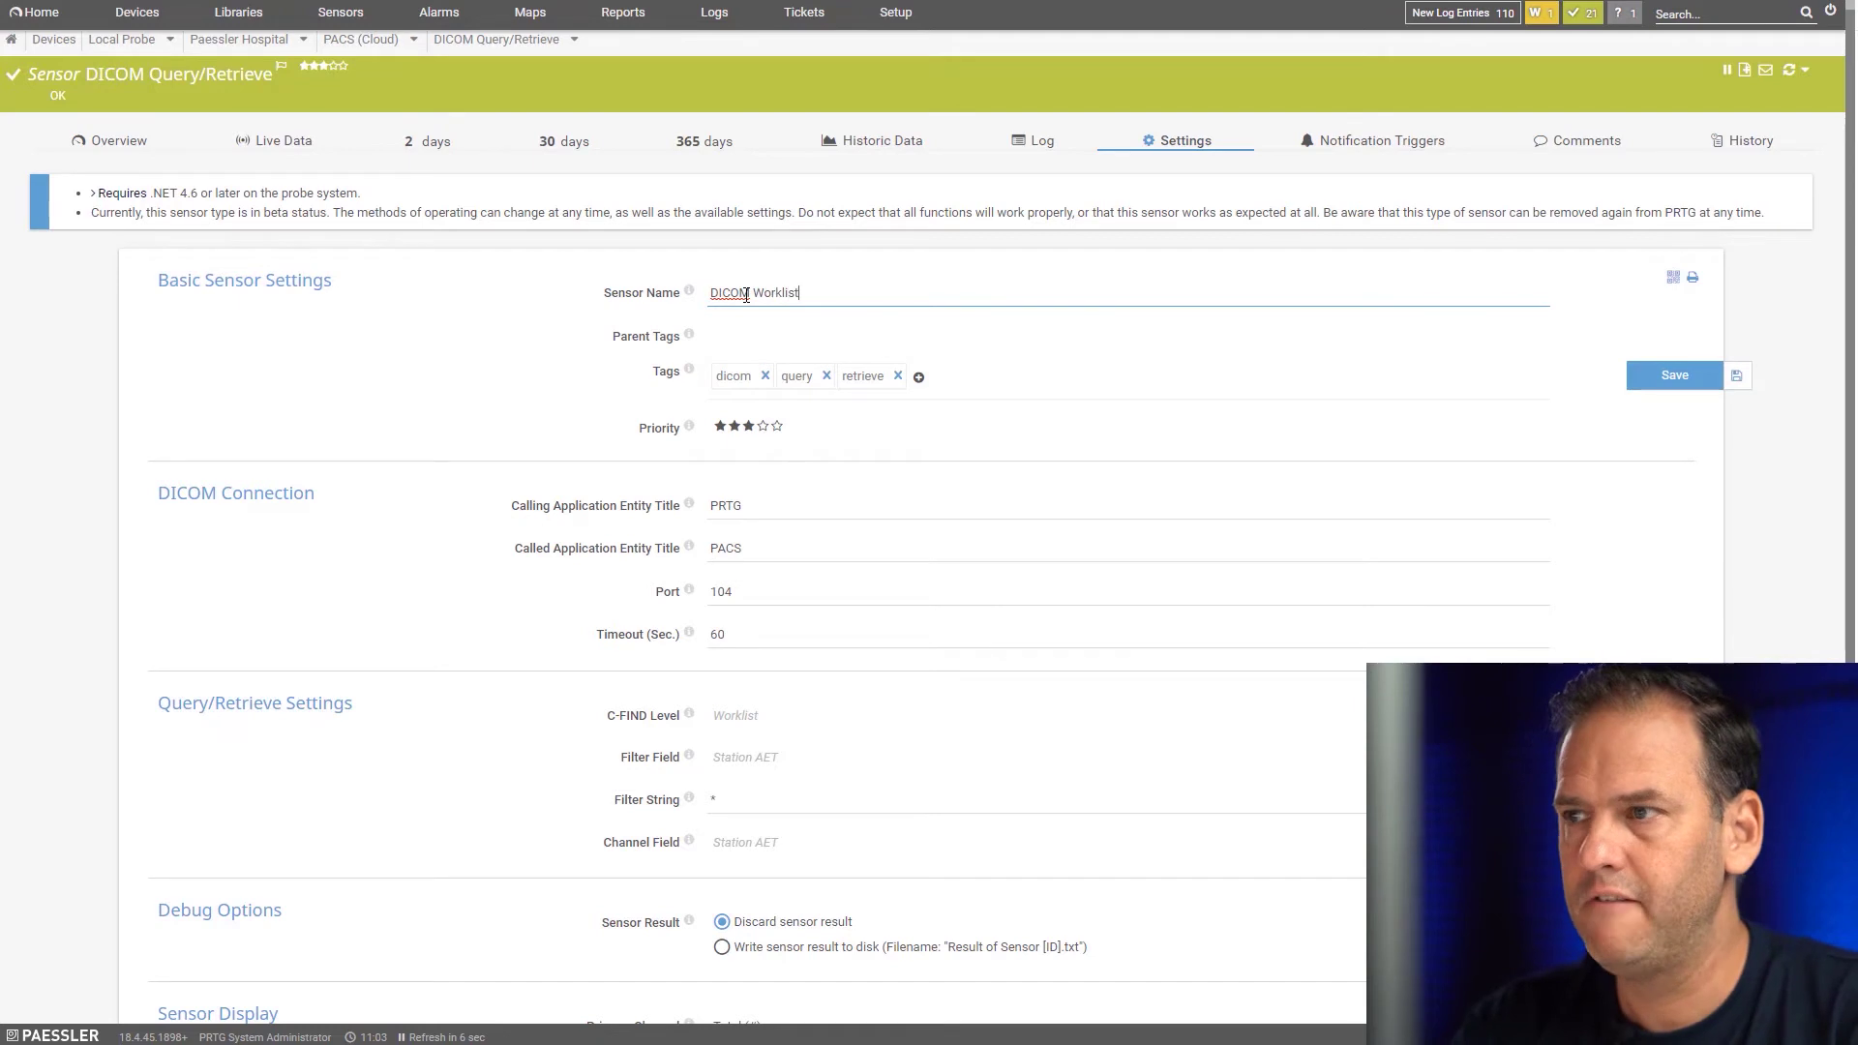
{"action": "type", "text": " Query"}
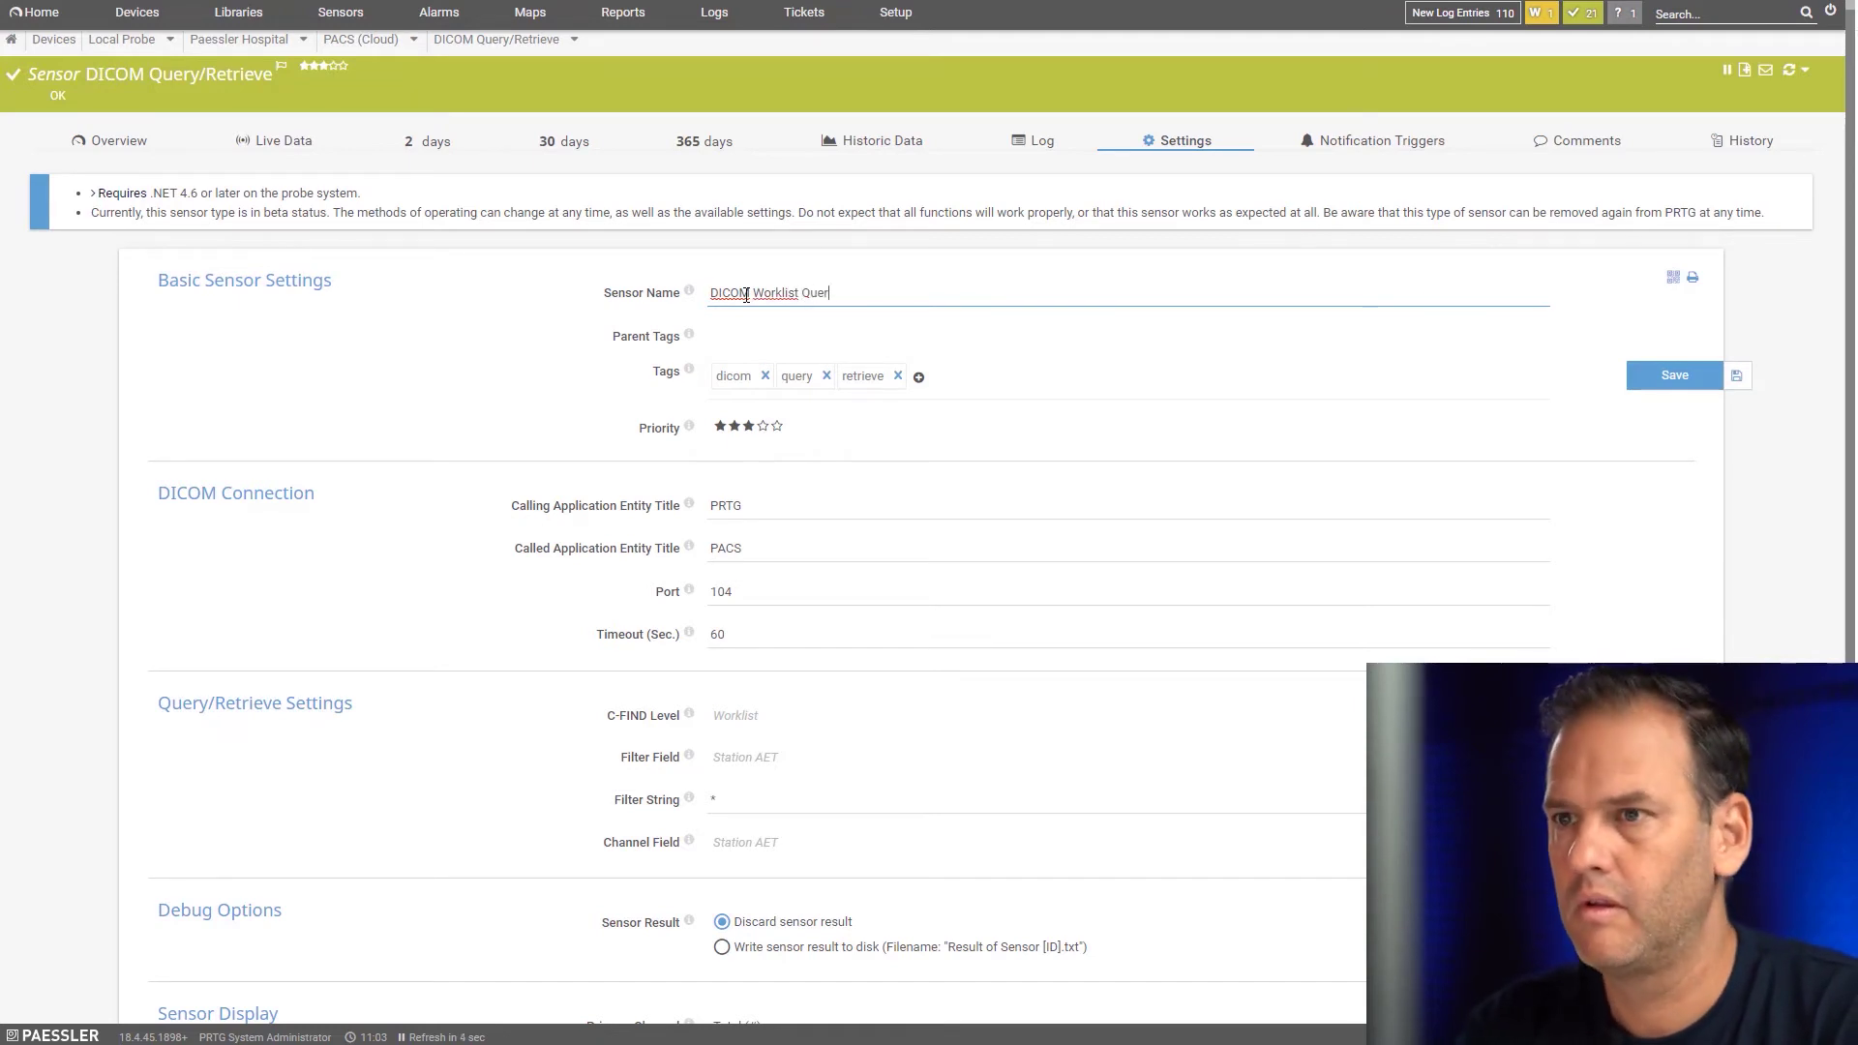
{"action": "left_click", "coordinate": [1674, 377]}
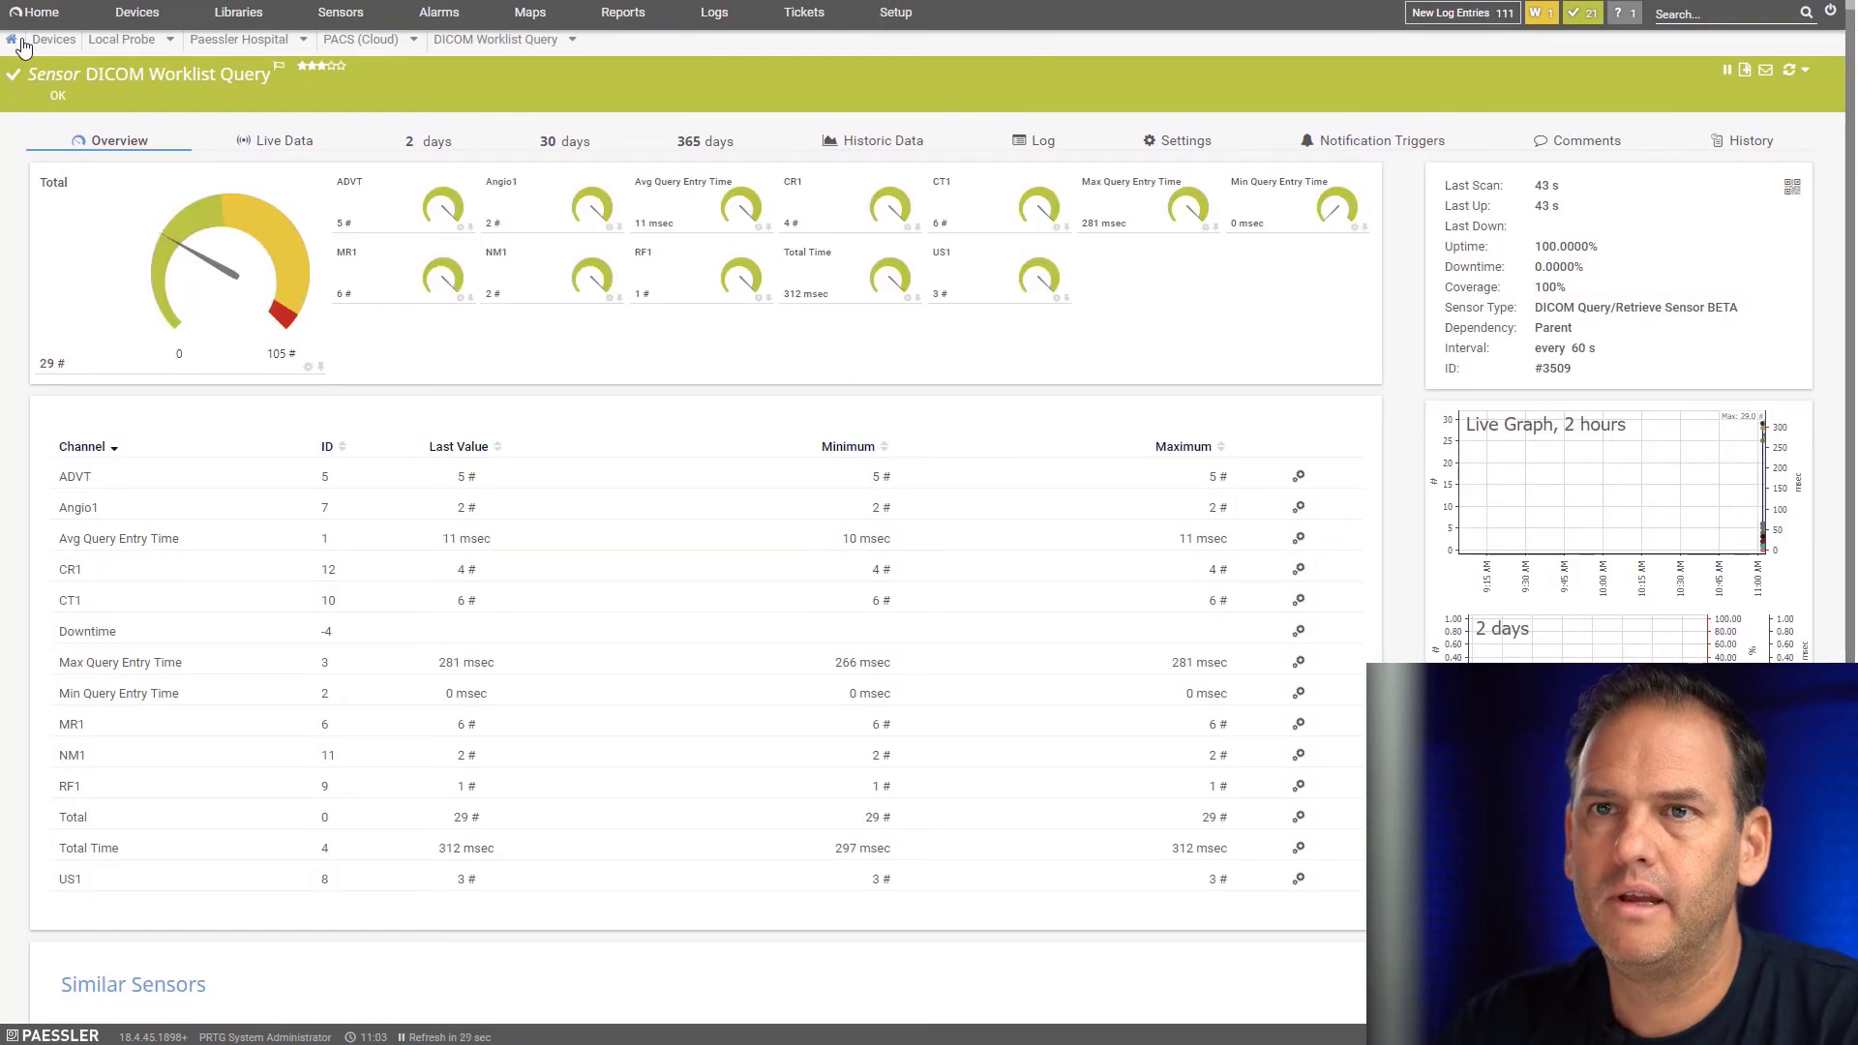
{"action": "left_click", "coordinate": [136, 15]}
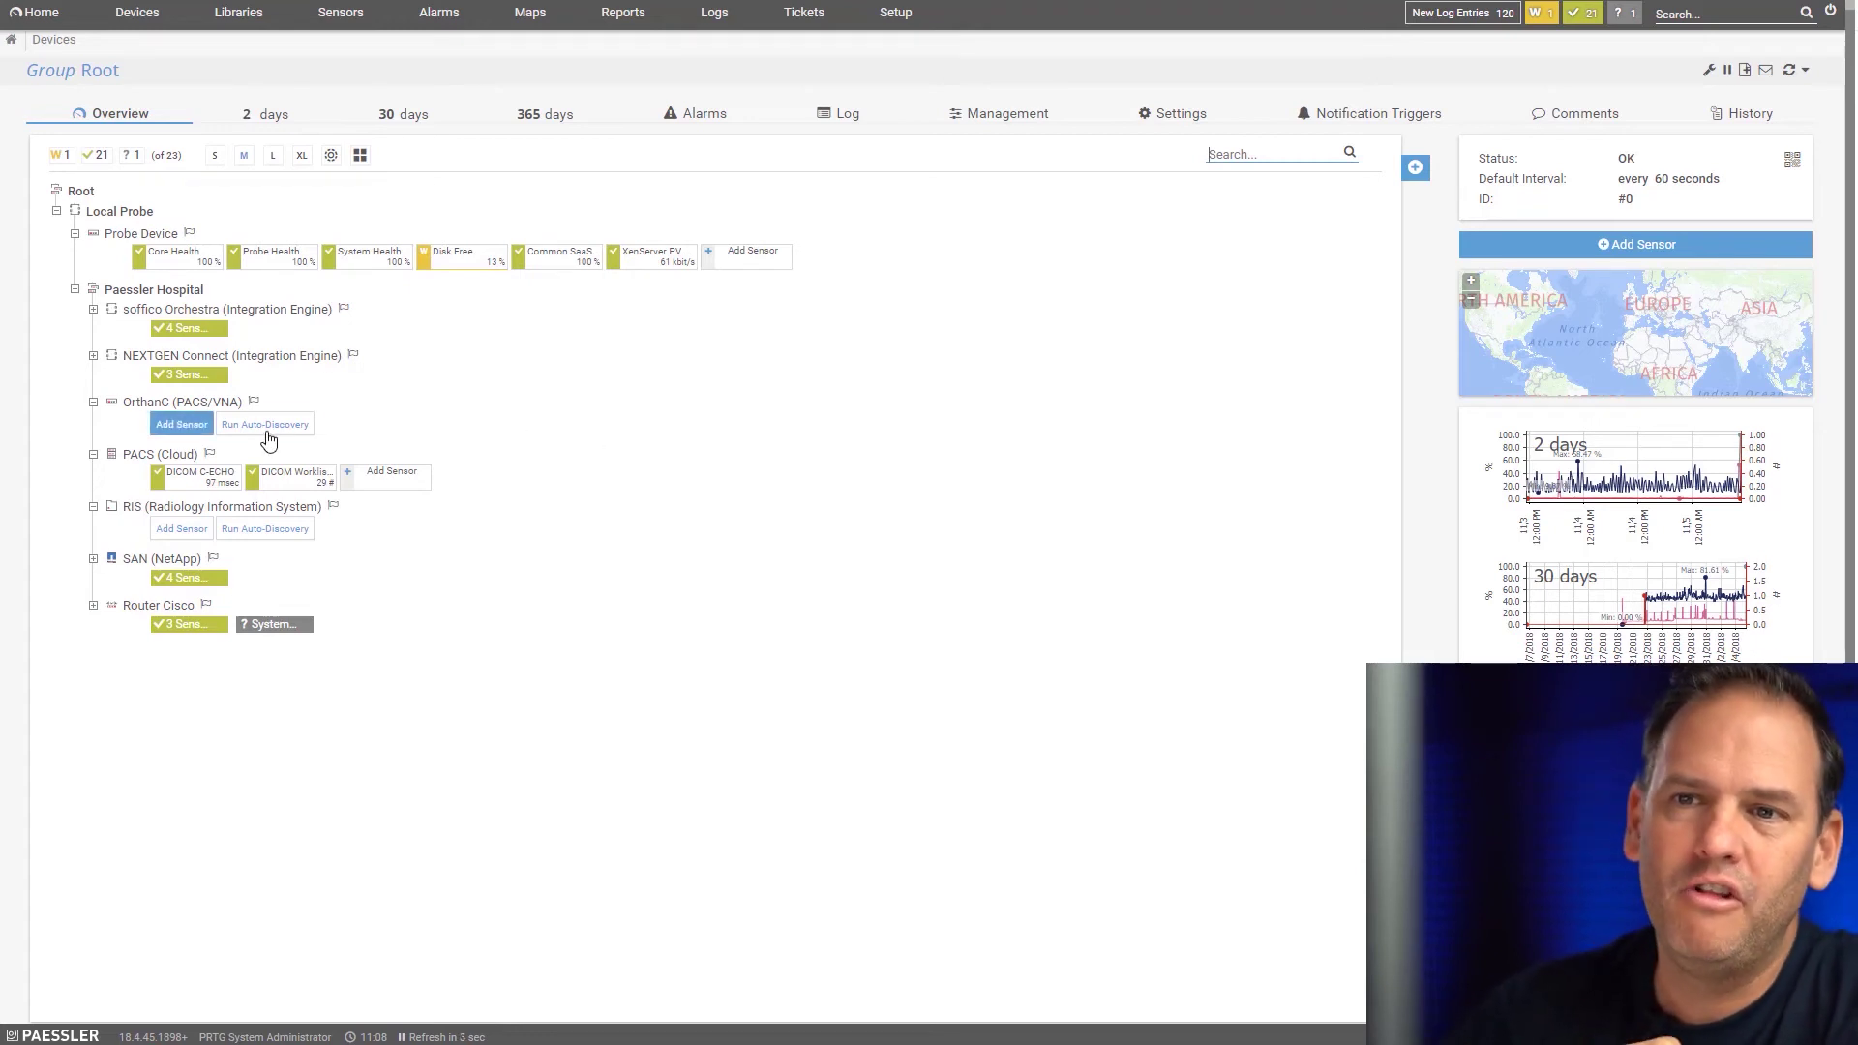
Pick DICOM Query/Retrieve for OrthanC with titles PRTG and ORTHANC and port 4242.
{"action": "left_click", "coordinate": [186, 430]}
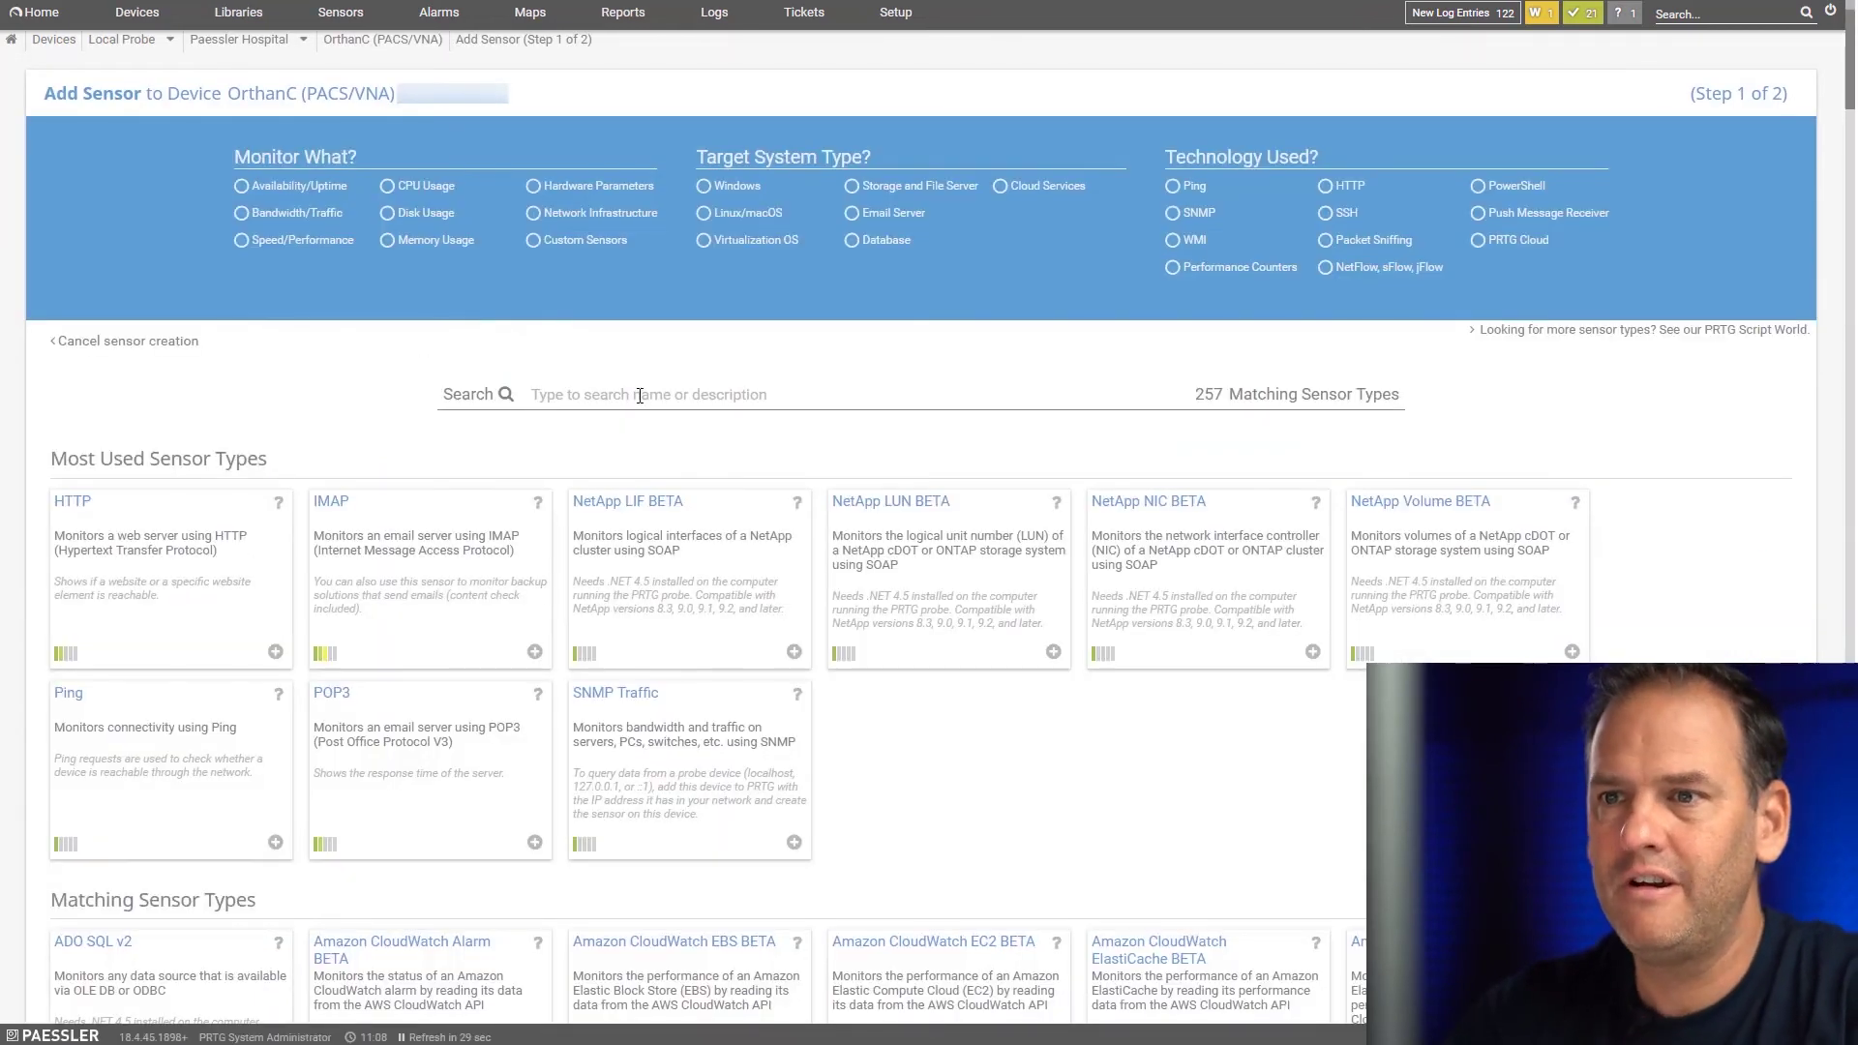
{"action": "type", "text": "C-"}
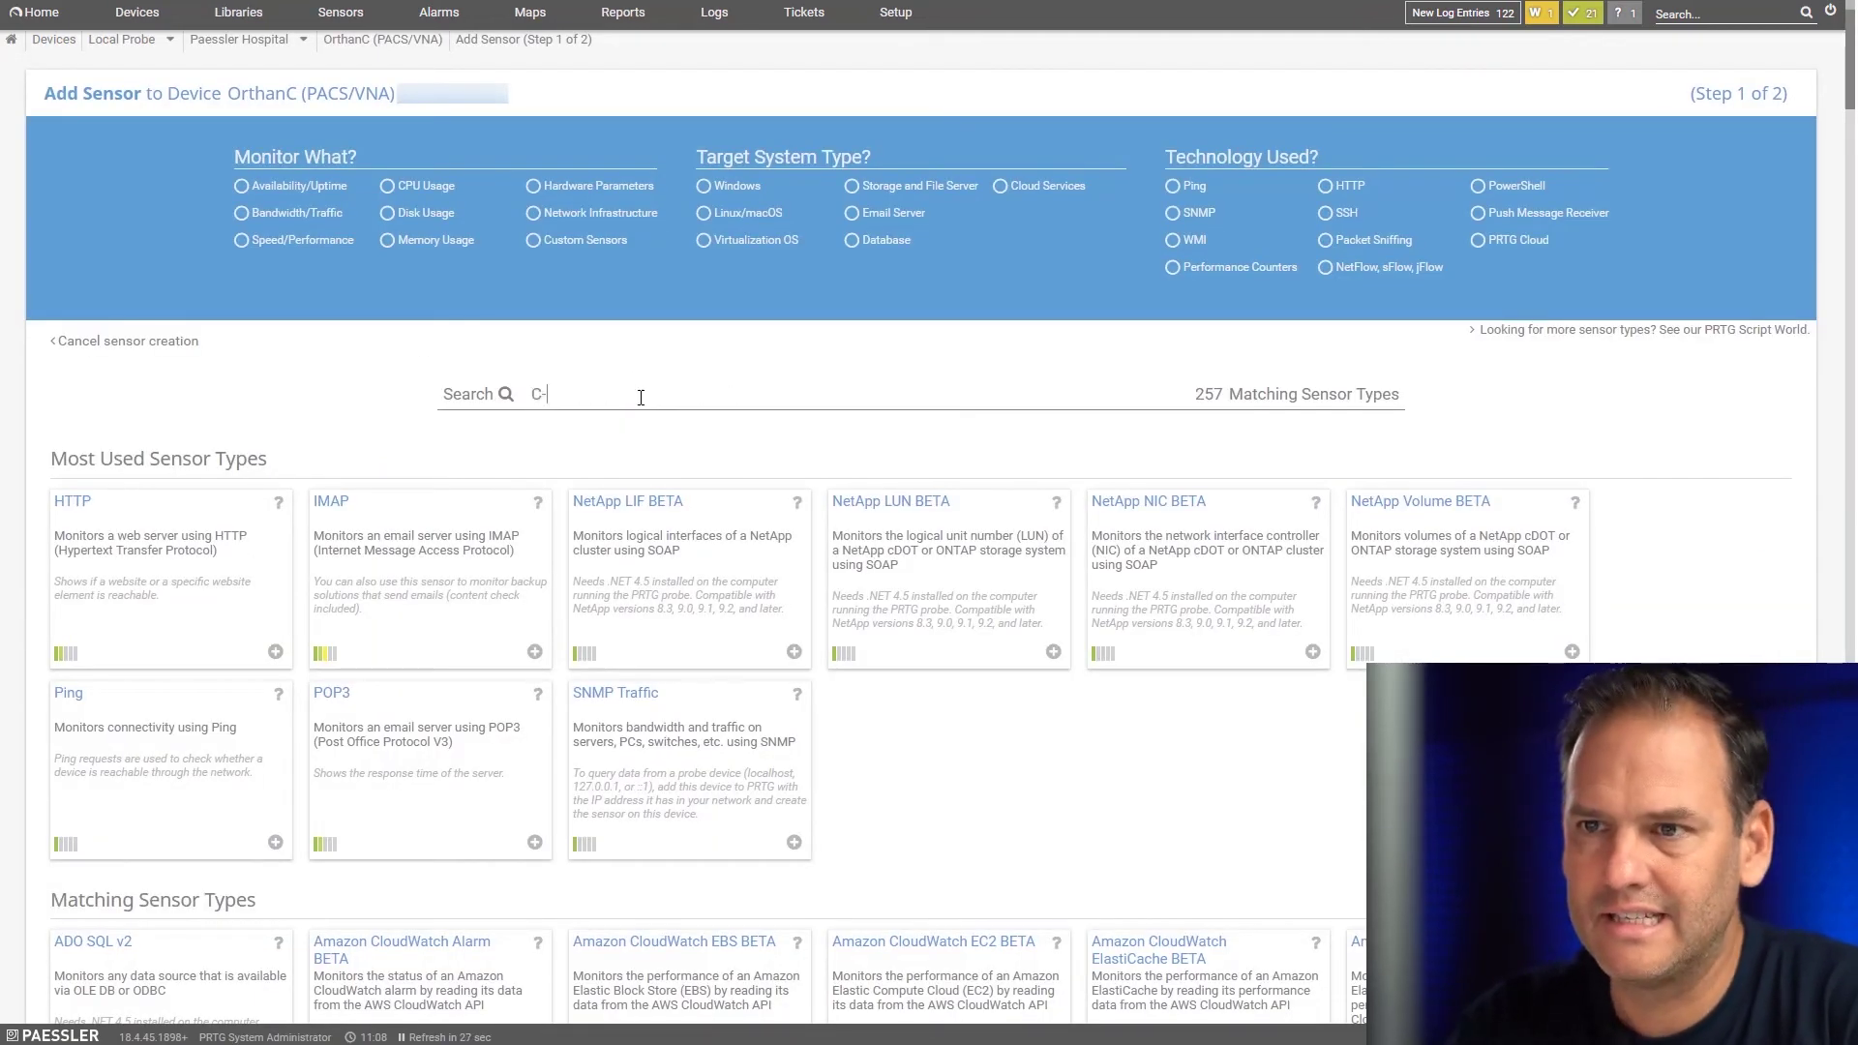
{"action": "type", "text": "find"}
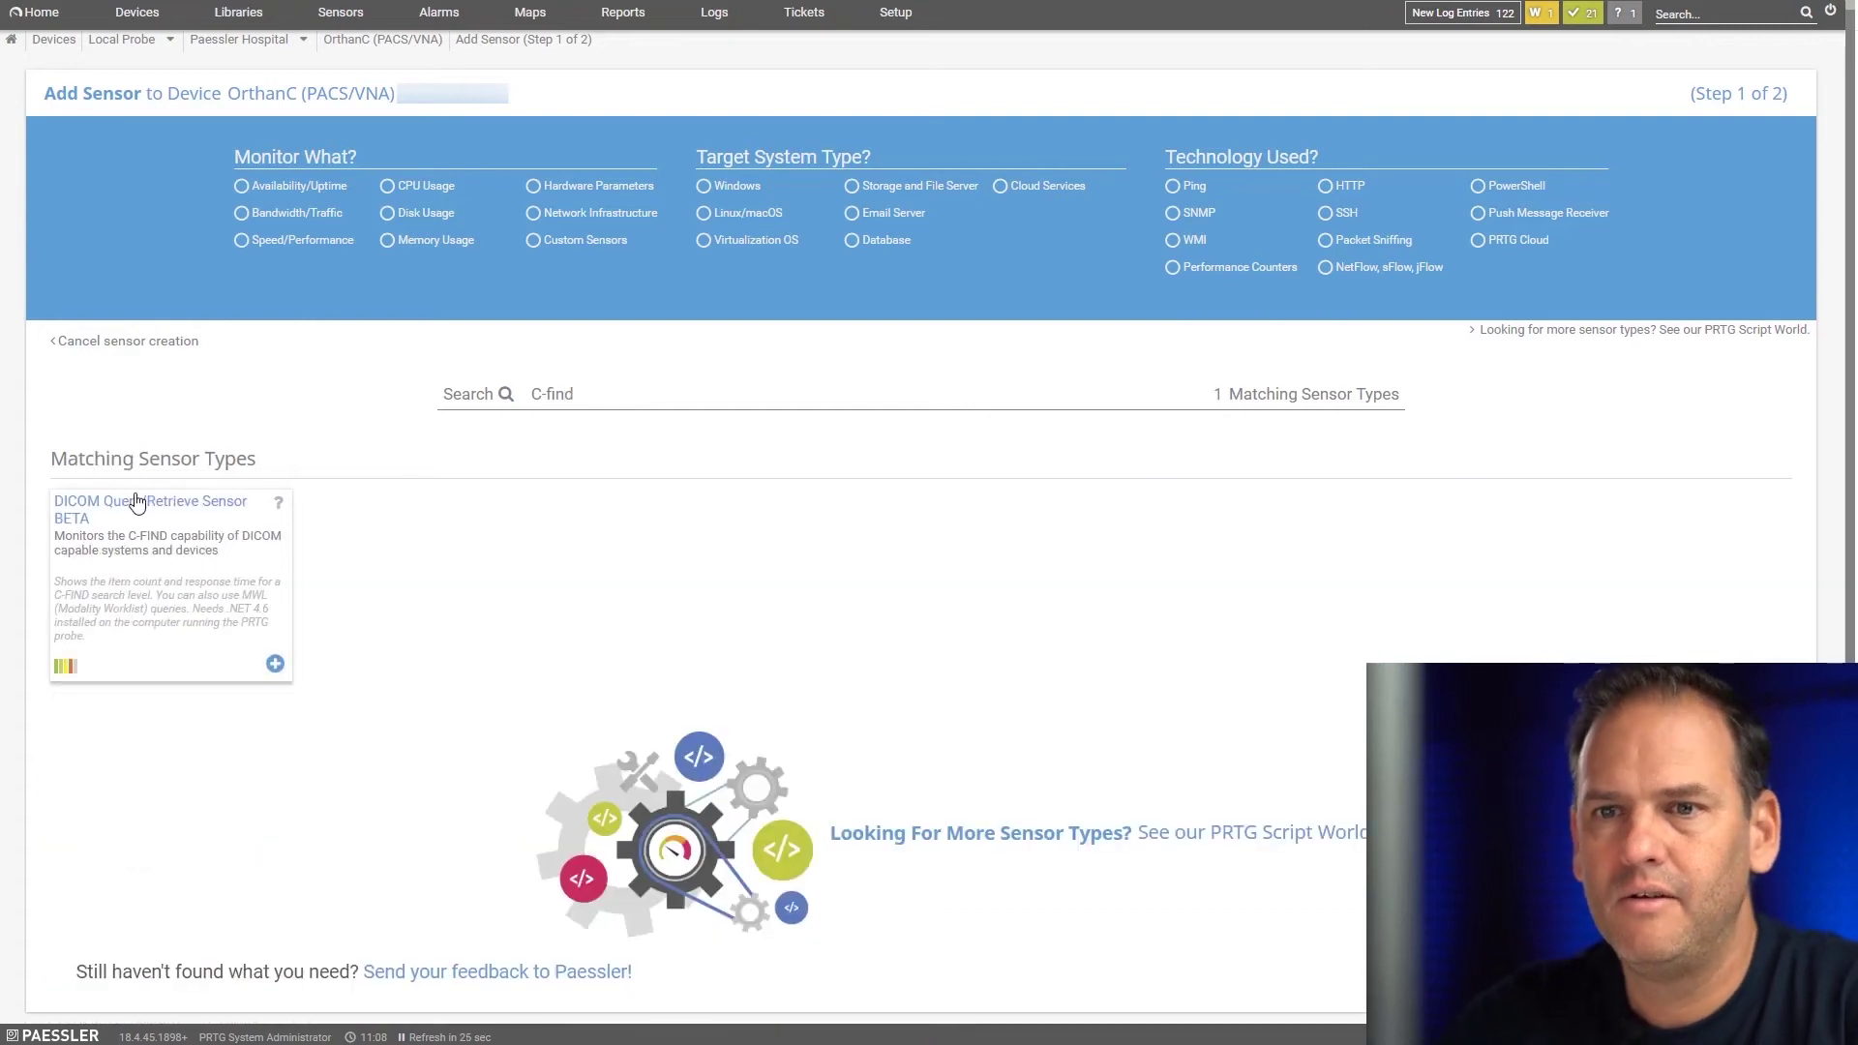
{"action": "left_click", "coordinate": [143, 511]}
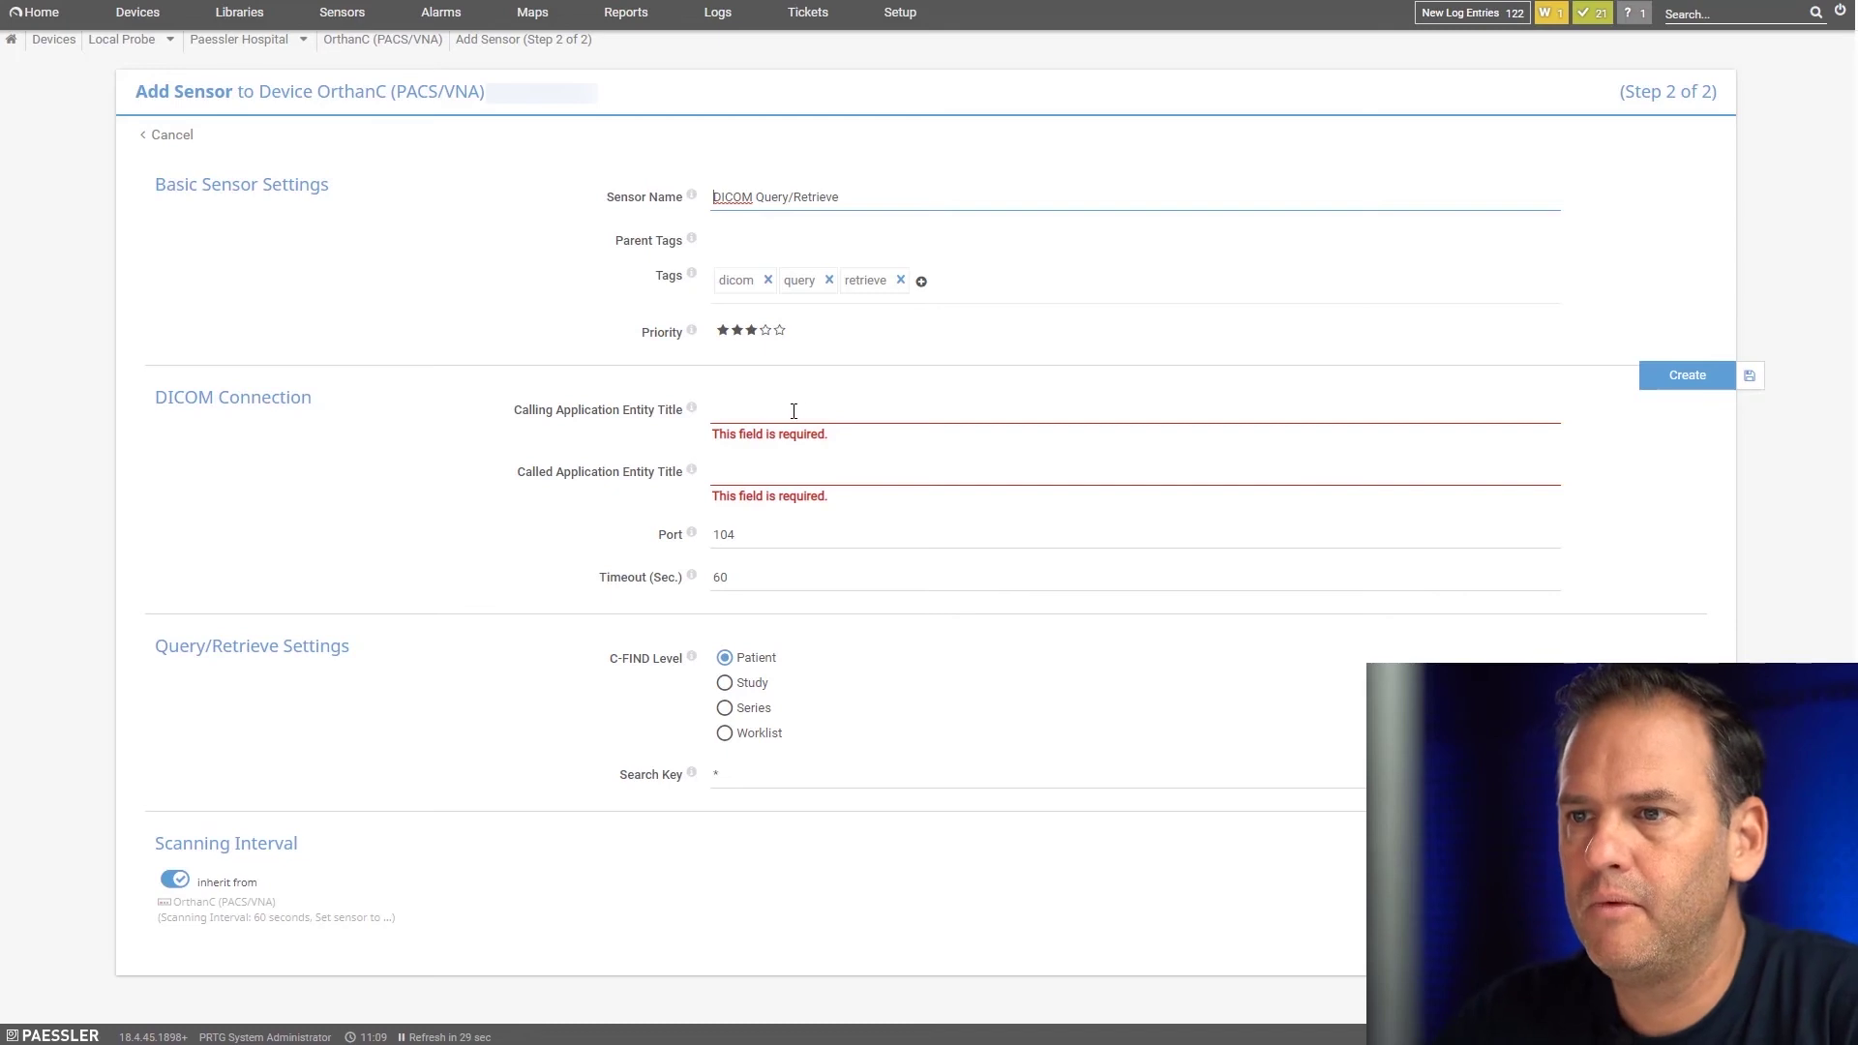
{"action": "left_click", "coordinate": [751, 409]}
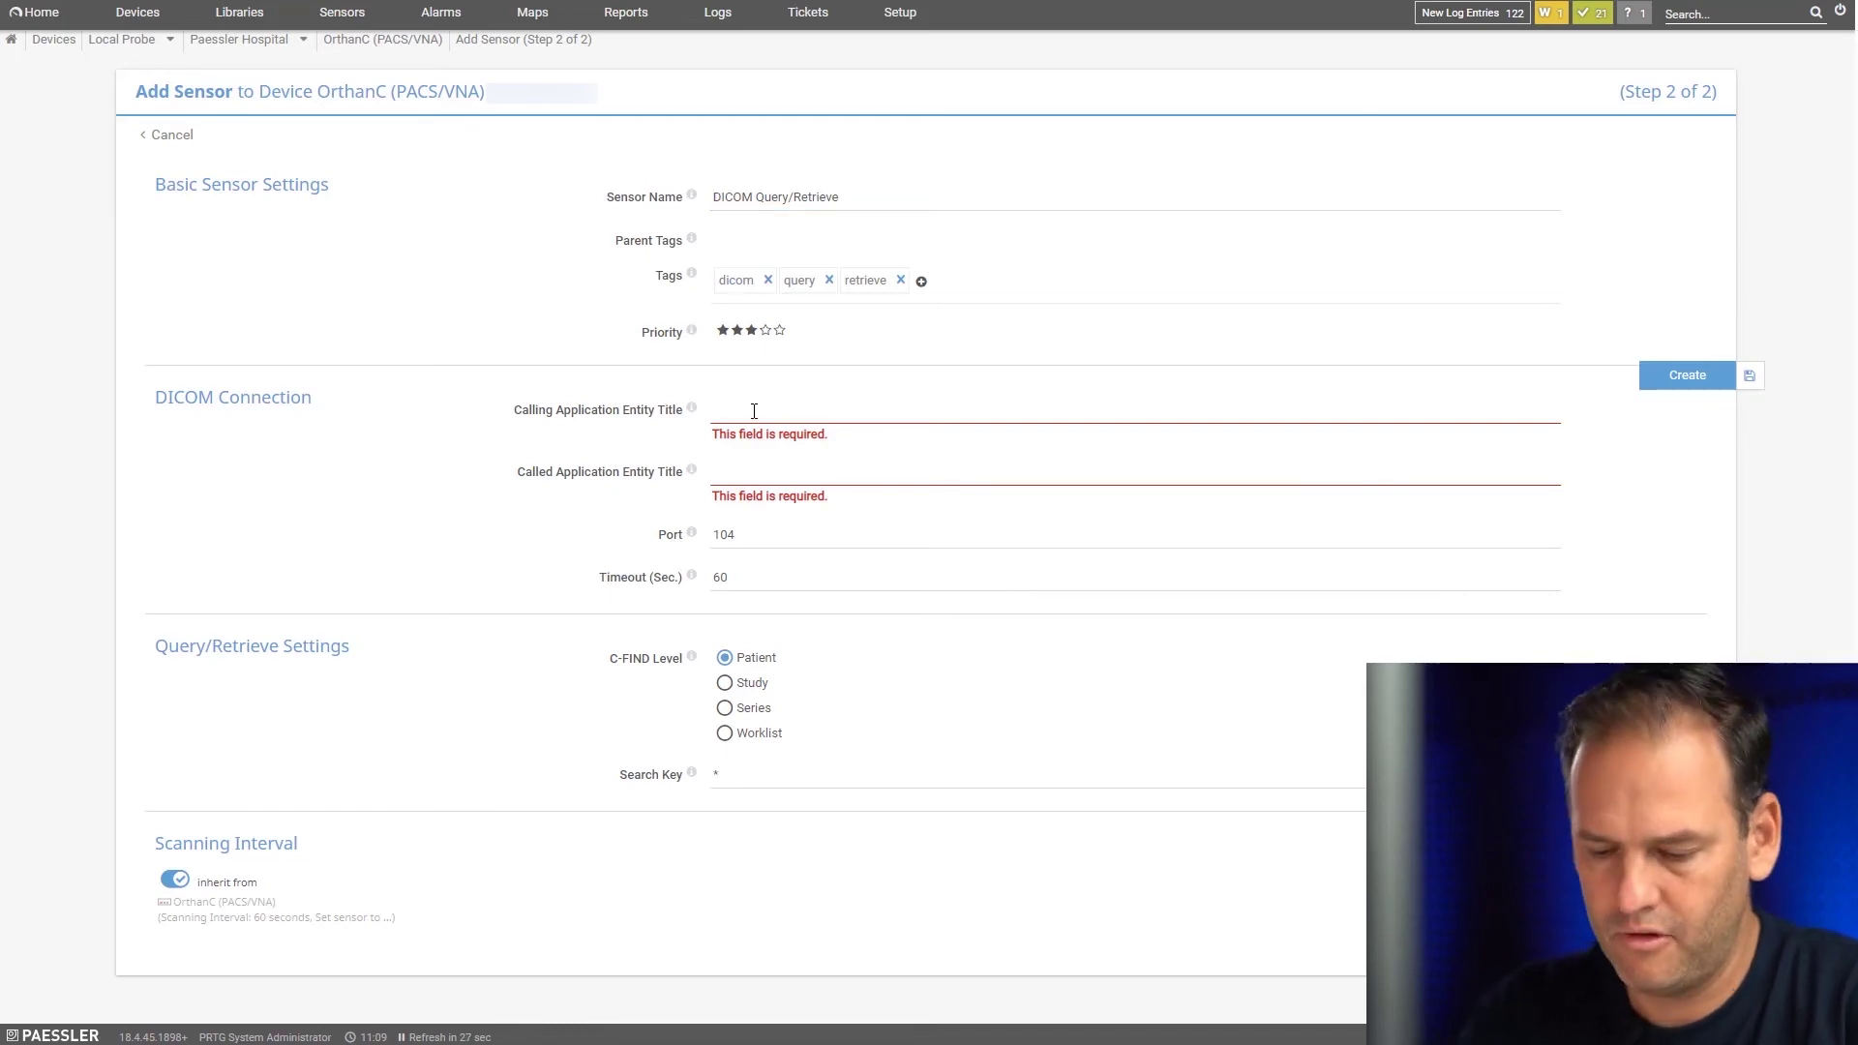
{"action": "type", "text": "PRTG"}
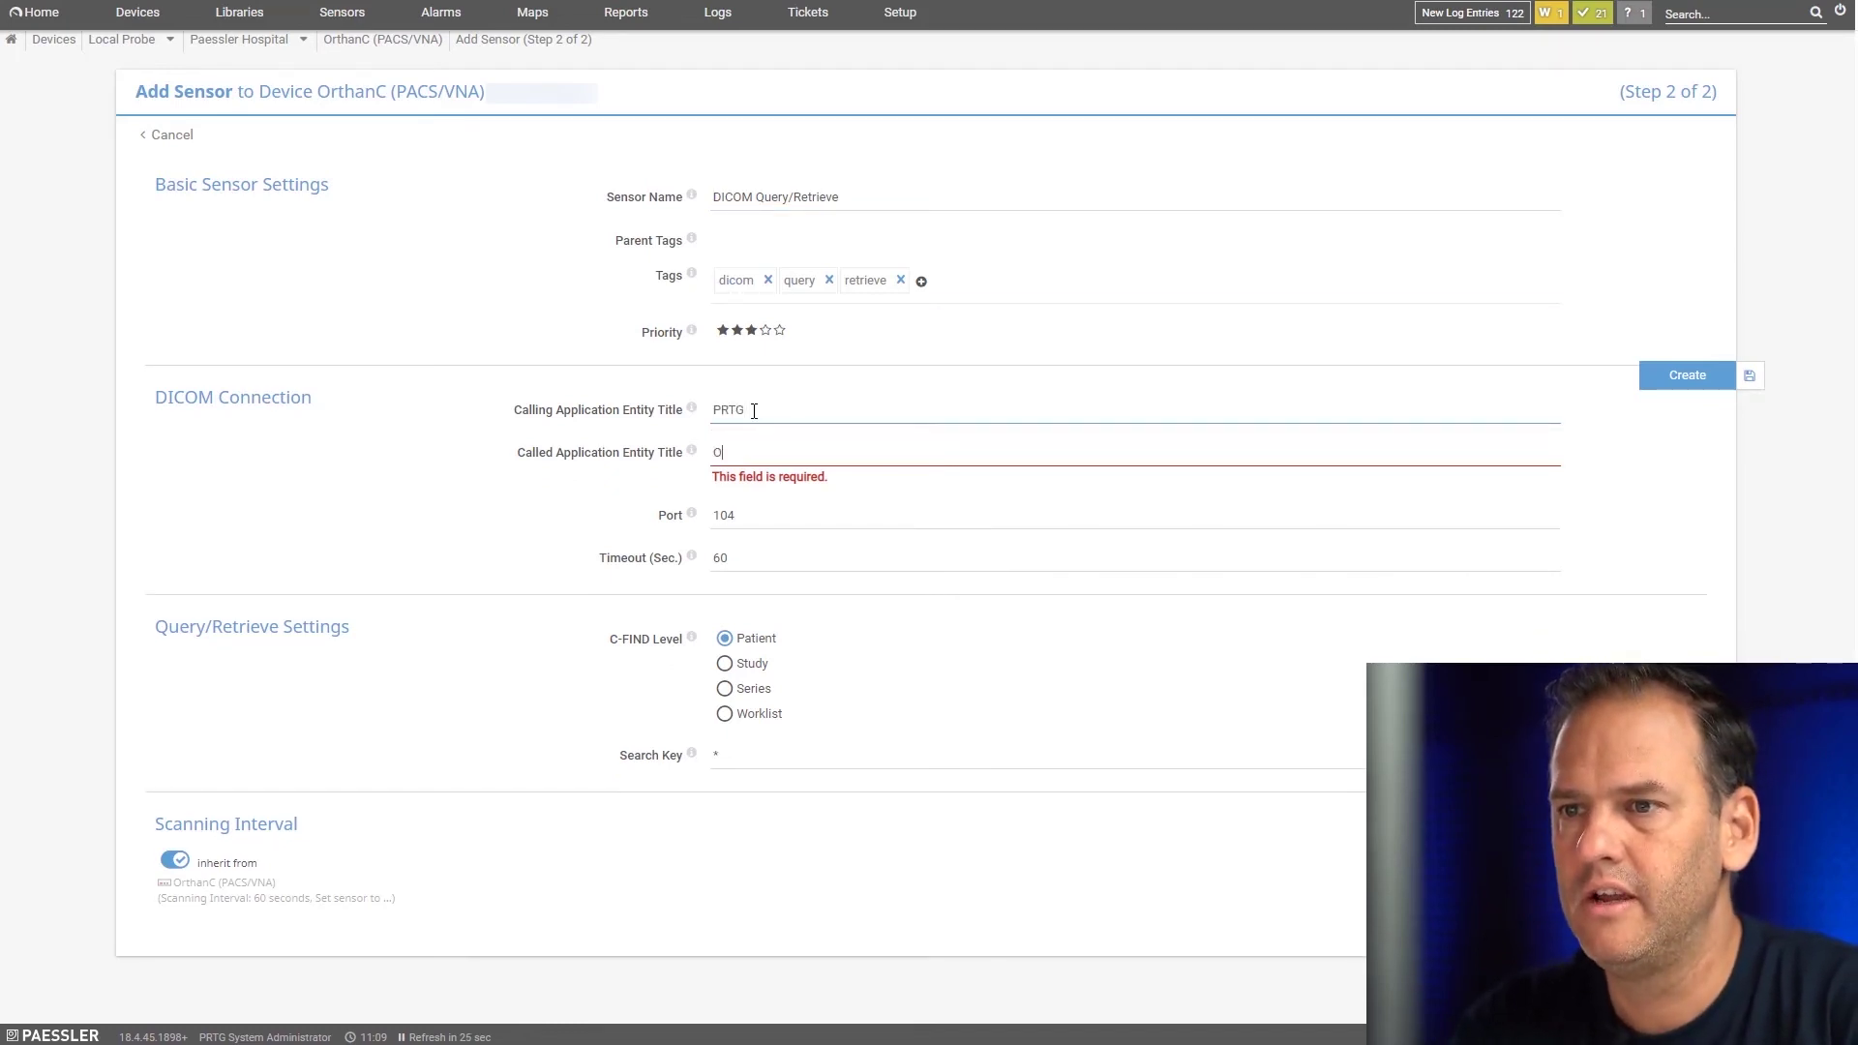
{"action": "type", "text": "ORTHANC"}
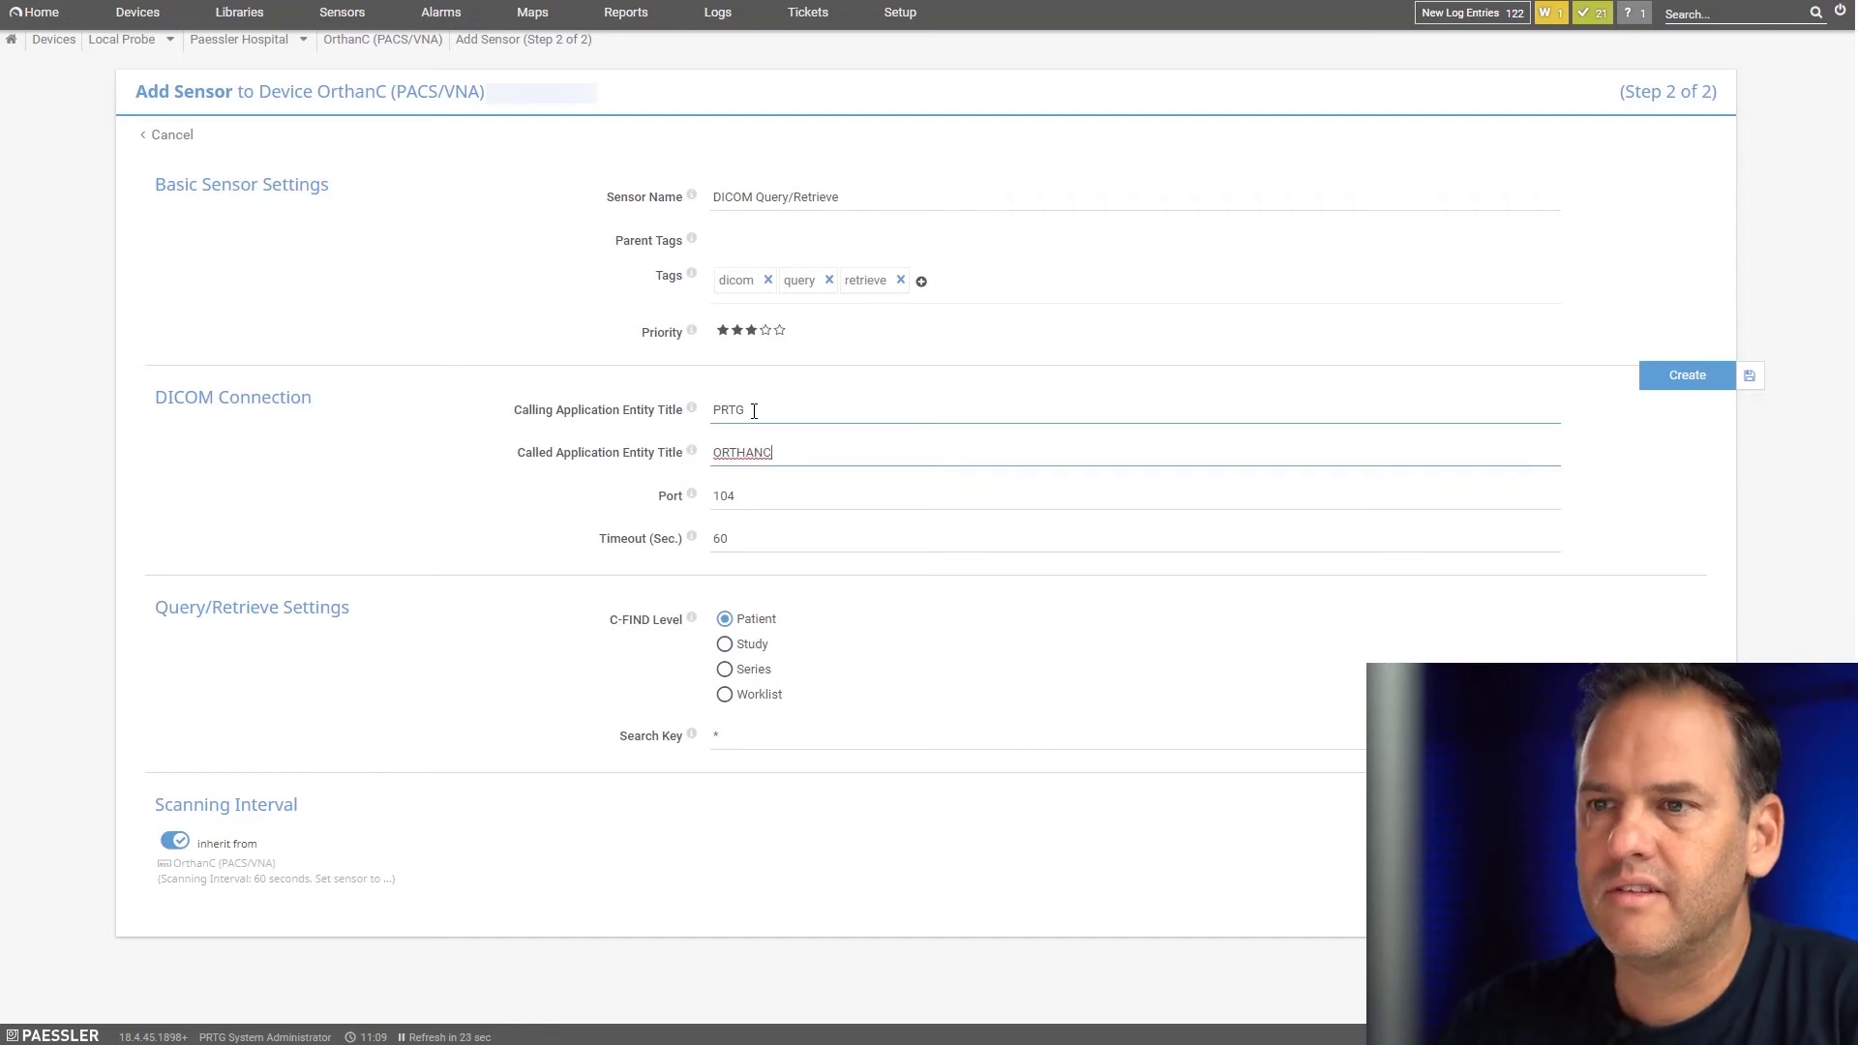
{"action": "key", "text": "Tab"}
{"action": "type", "text": "4242"}
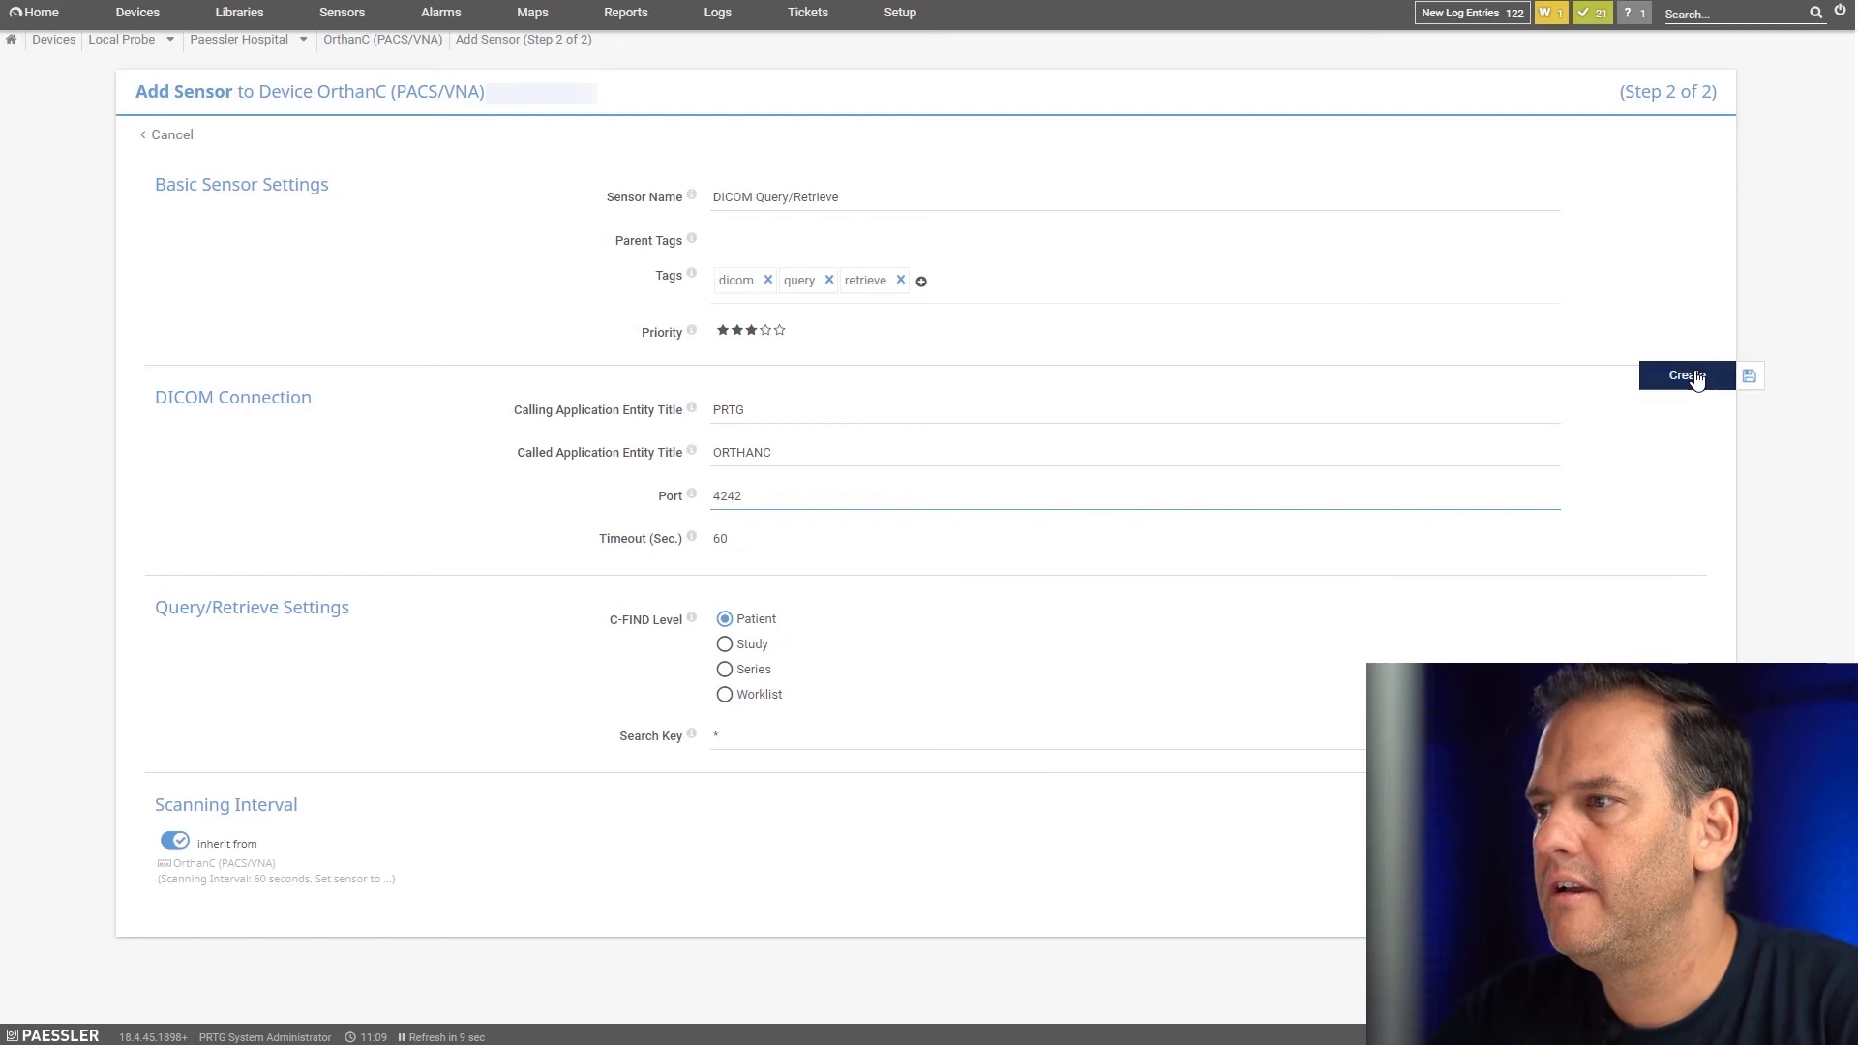
Create and scan the OrthanC sensor, open it showing 1 entry, and sort channels by ID.
{"action": "left_click", "coordinate": [1688, 376]}
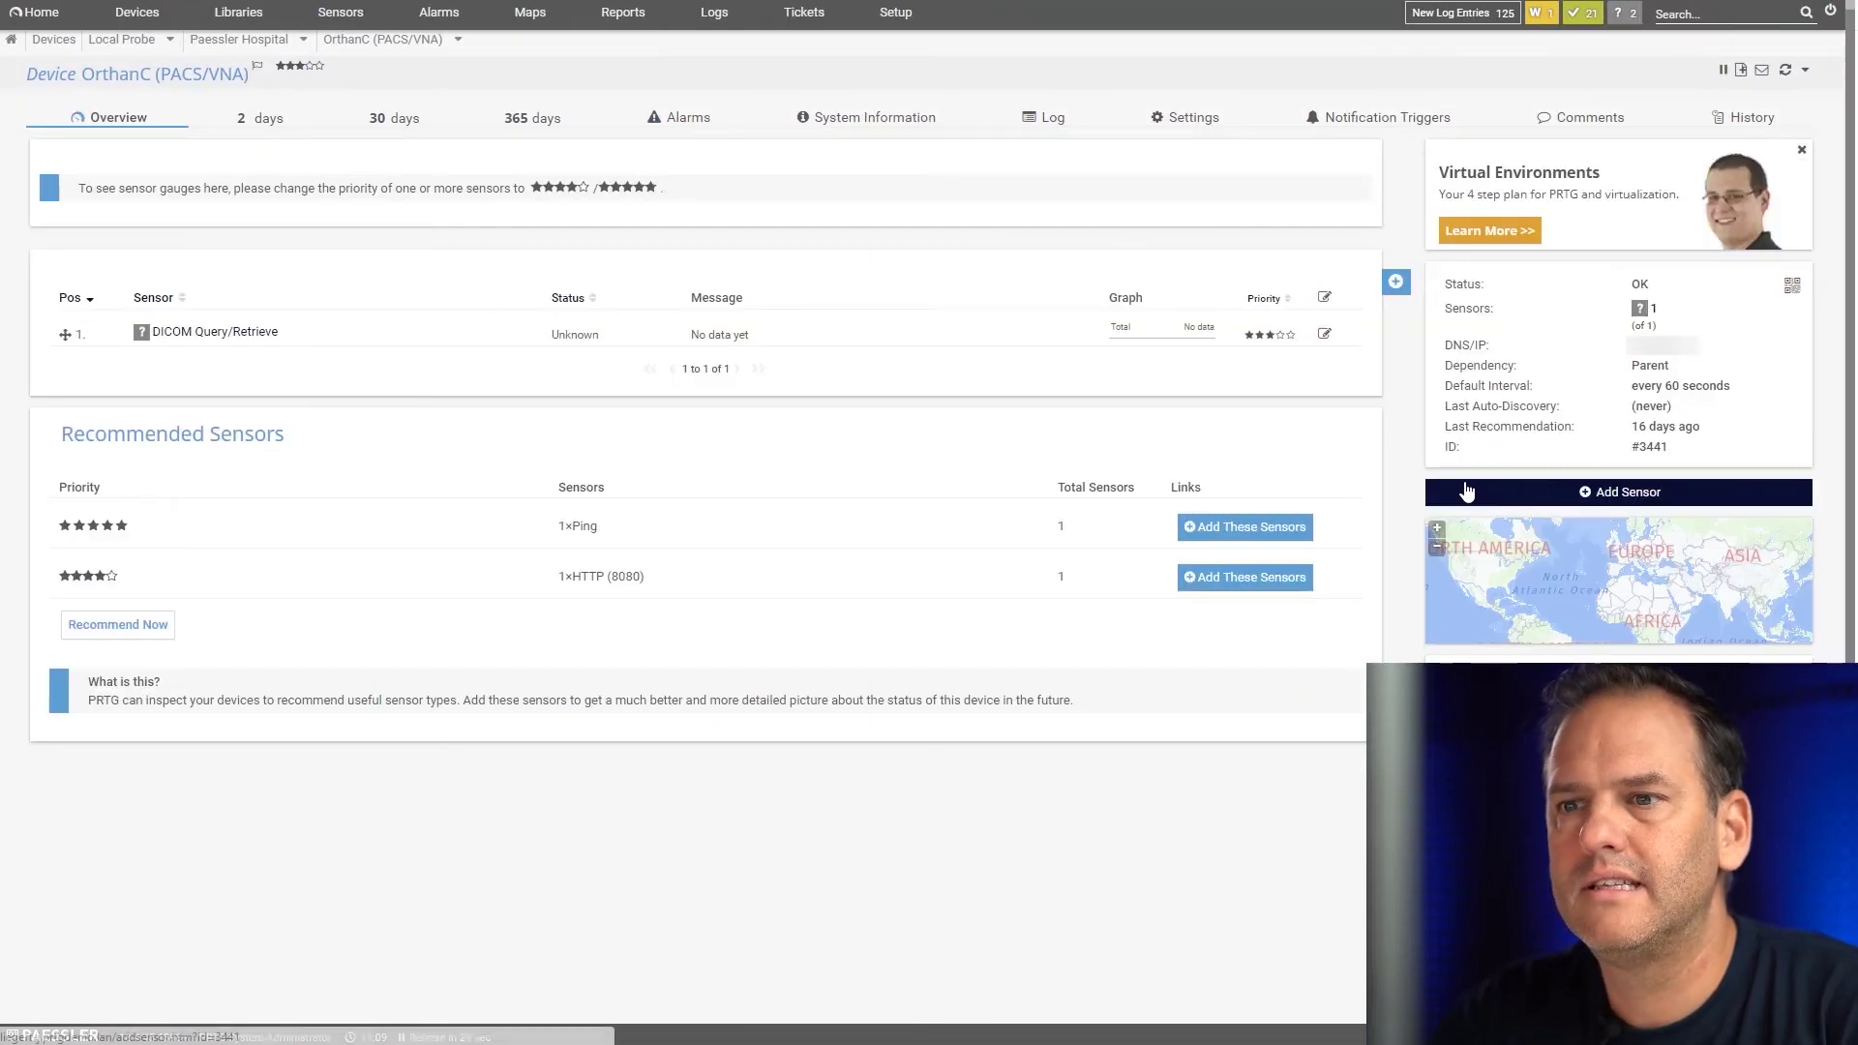
{"action": "right_click", "coordinate": [188, 333]}
{"action": "left_click", "coordinate": [262, 358]}
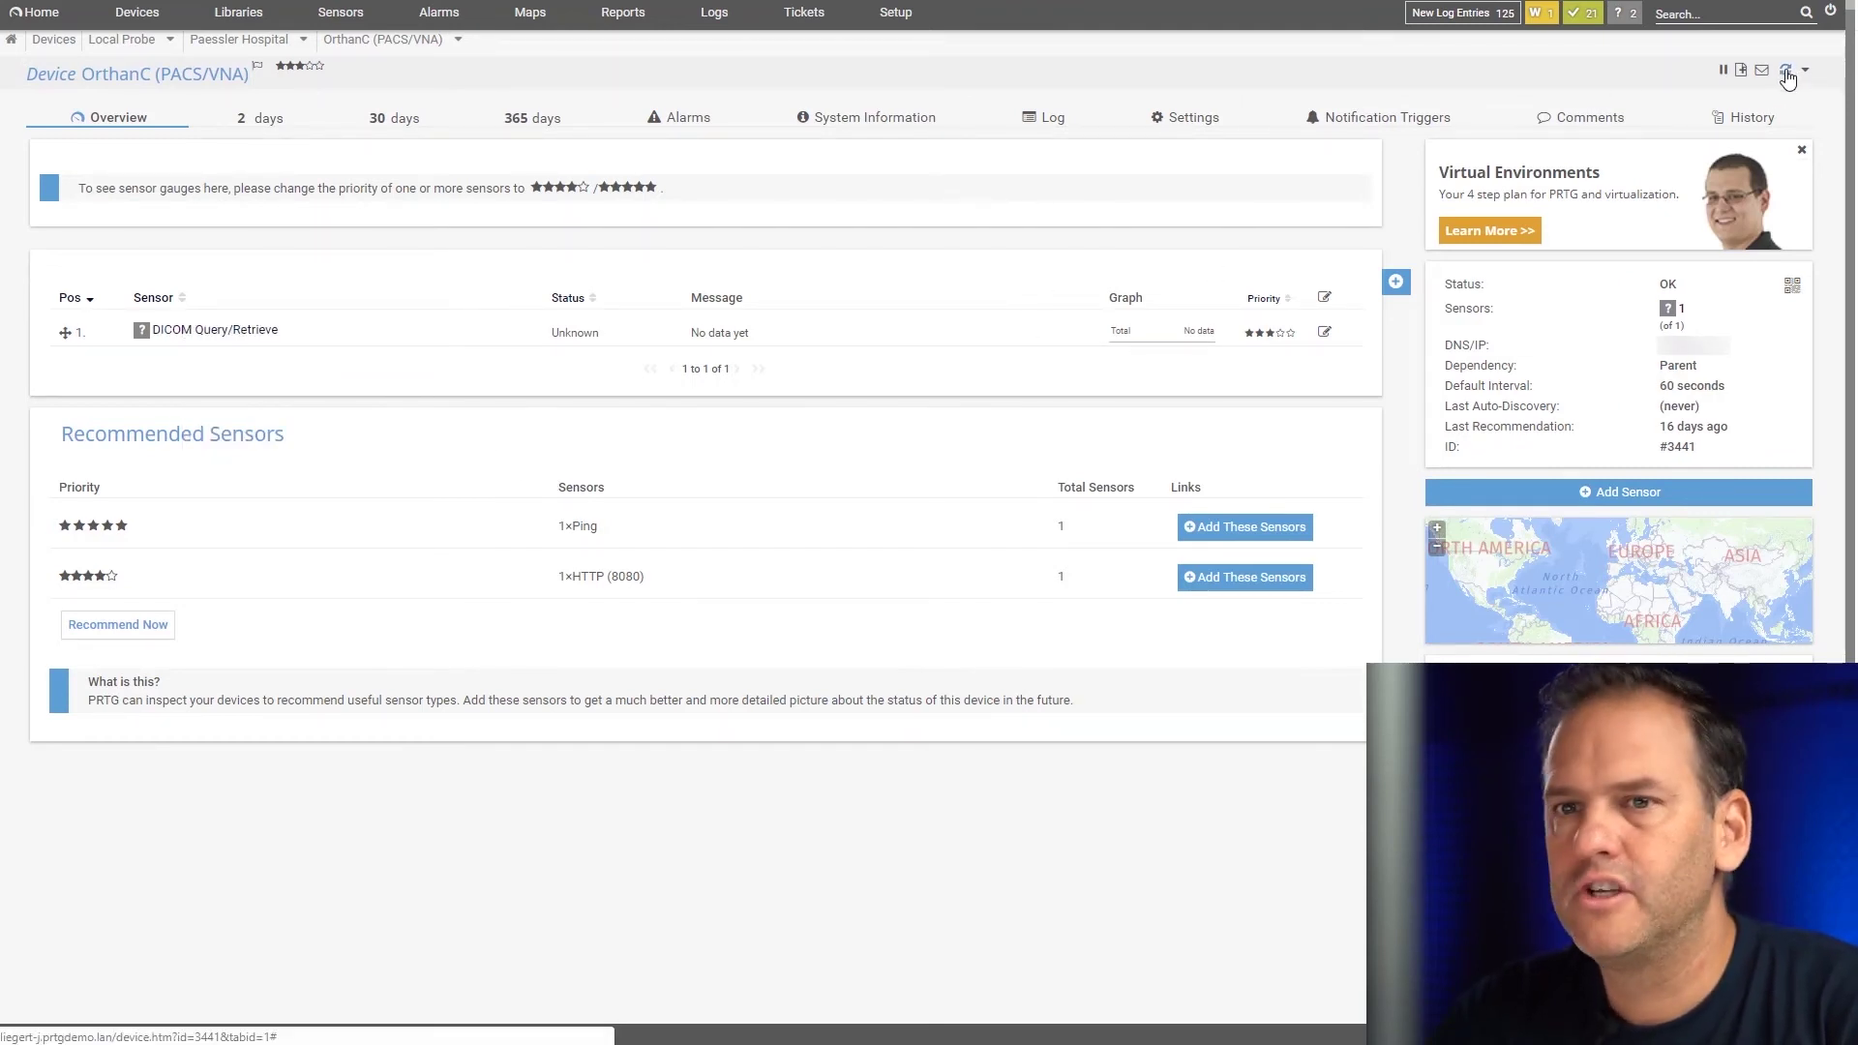
{"action": "left_click", "coordinate": [211, 333]}
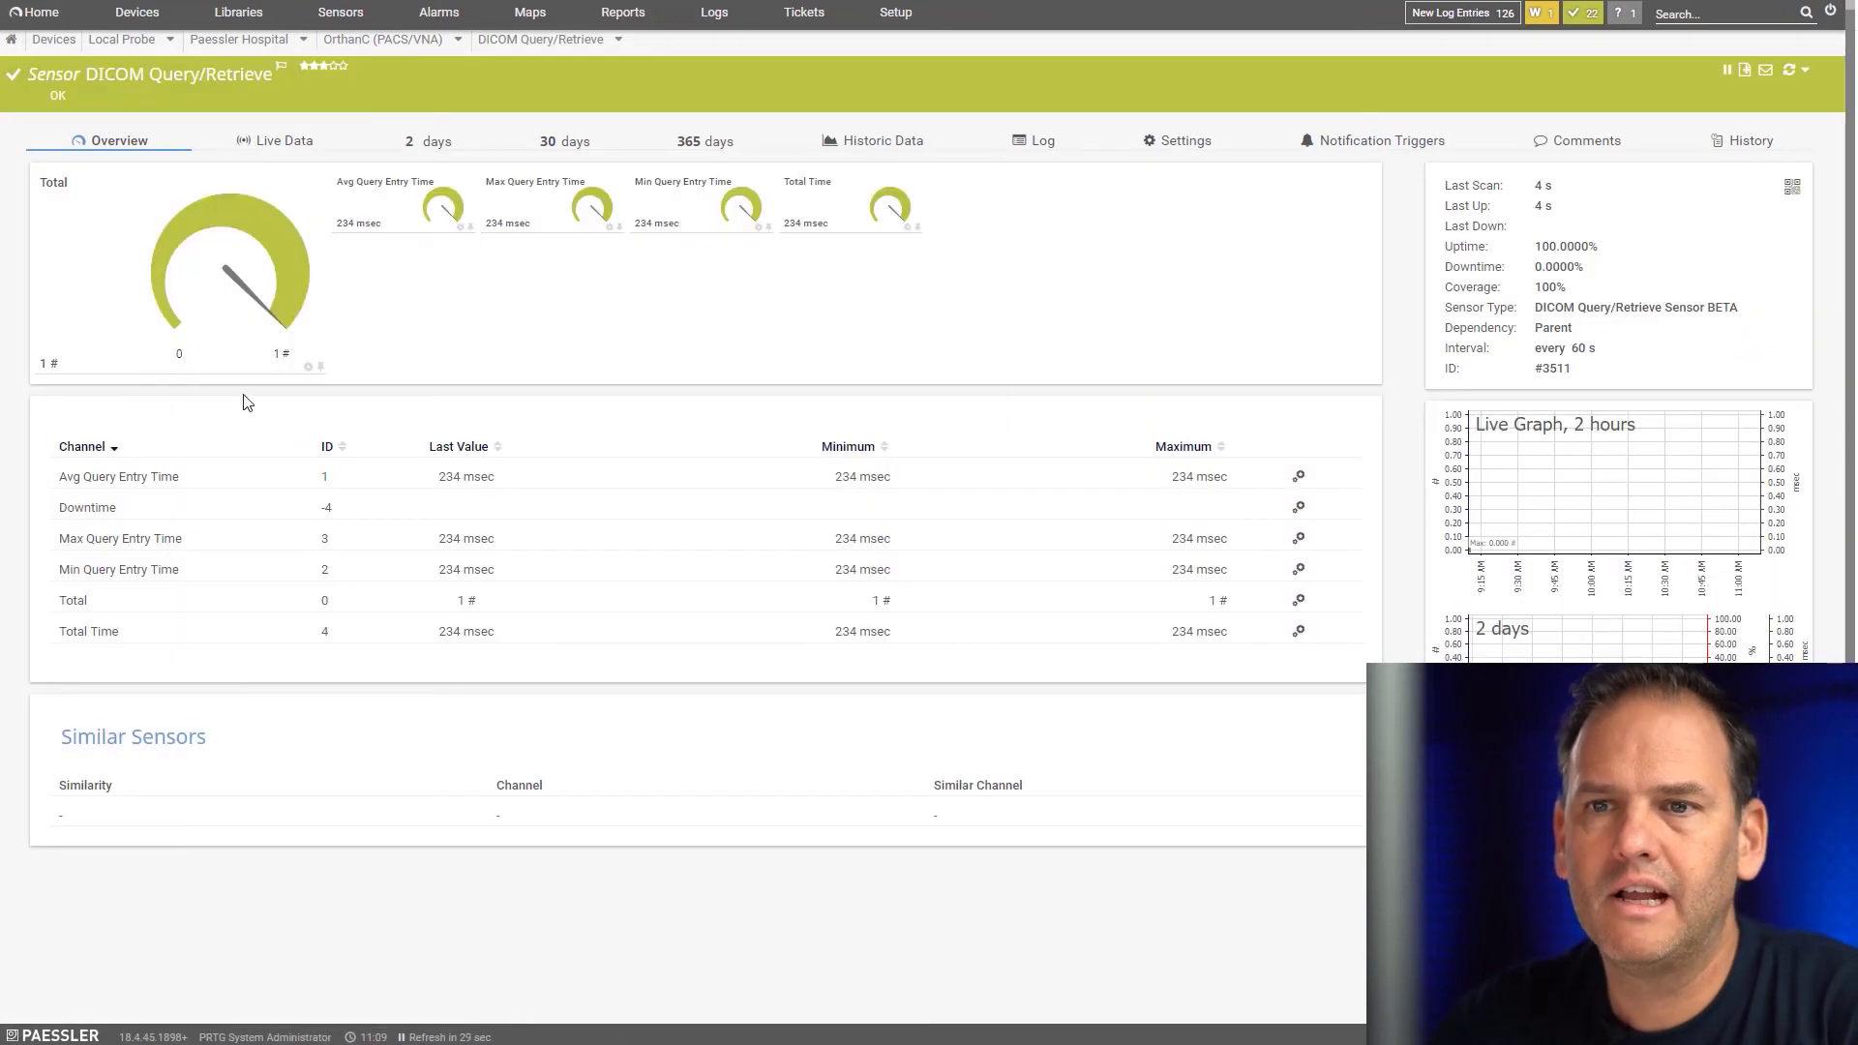
{"action": "left_click", "coordinate": [332, 453]}
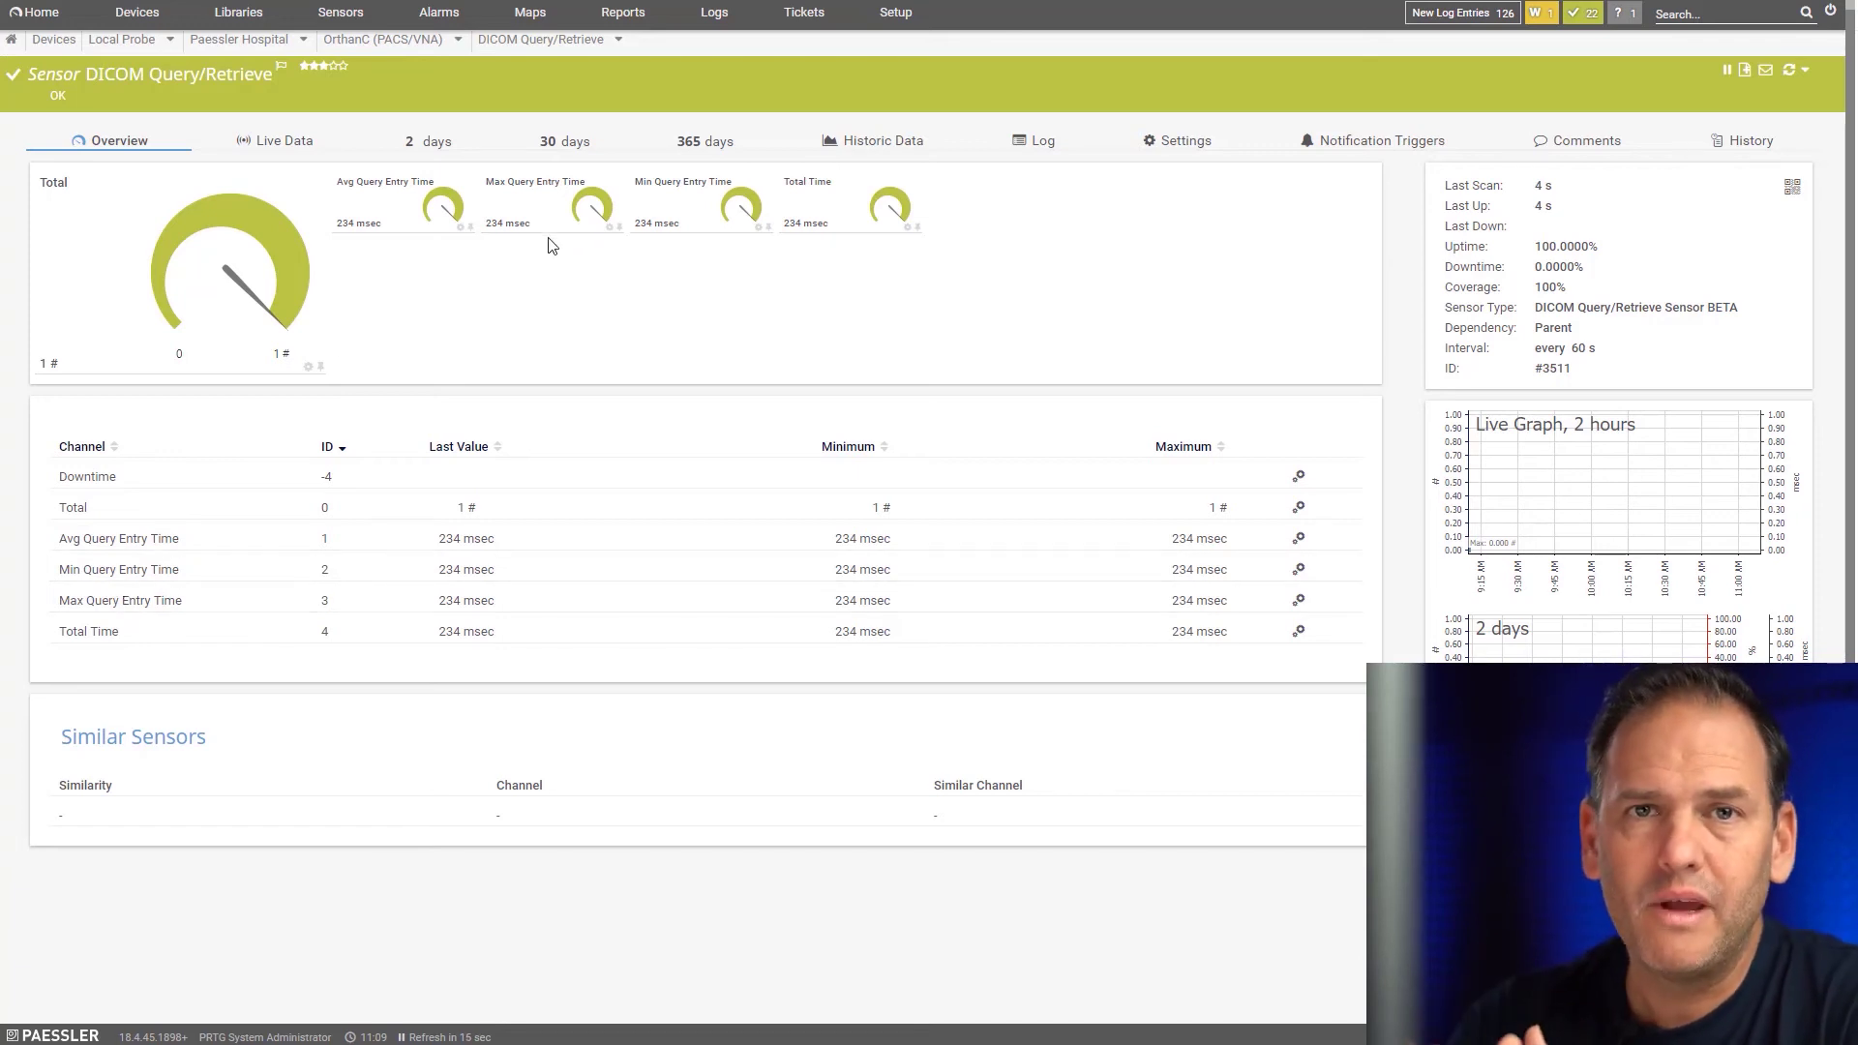
Return to all devices and start adding a sensor to OrthanC (PACS/VNA).
{"action": "left_click", "coordinate": [146, 15]}
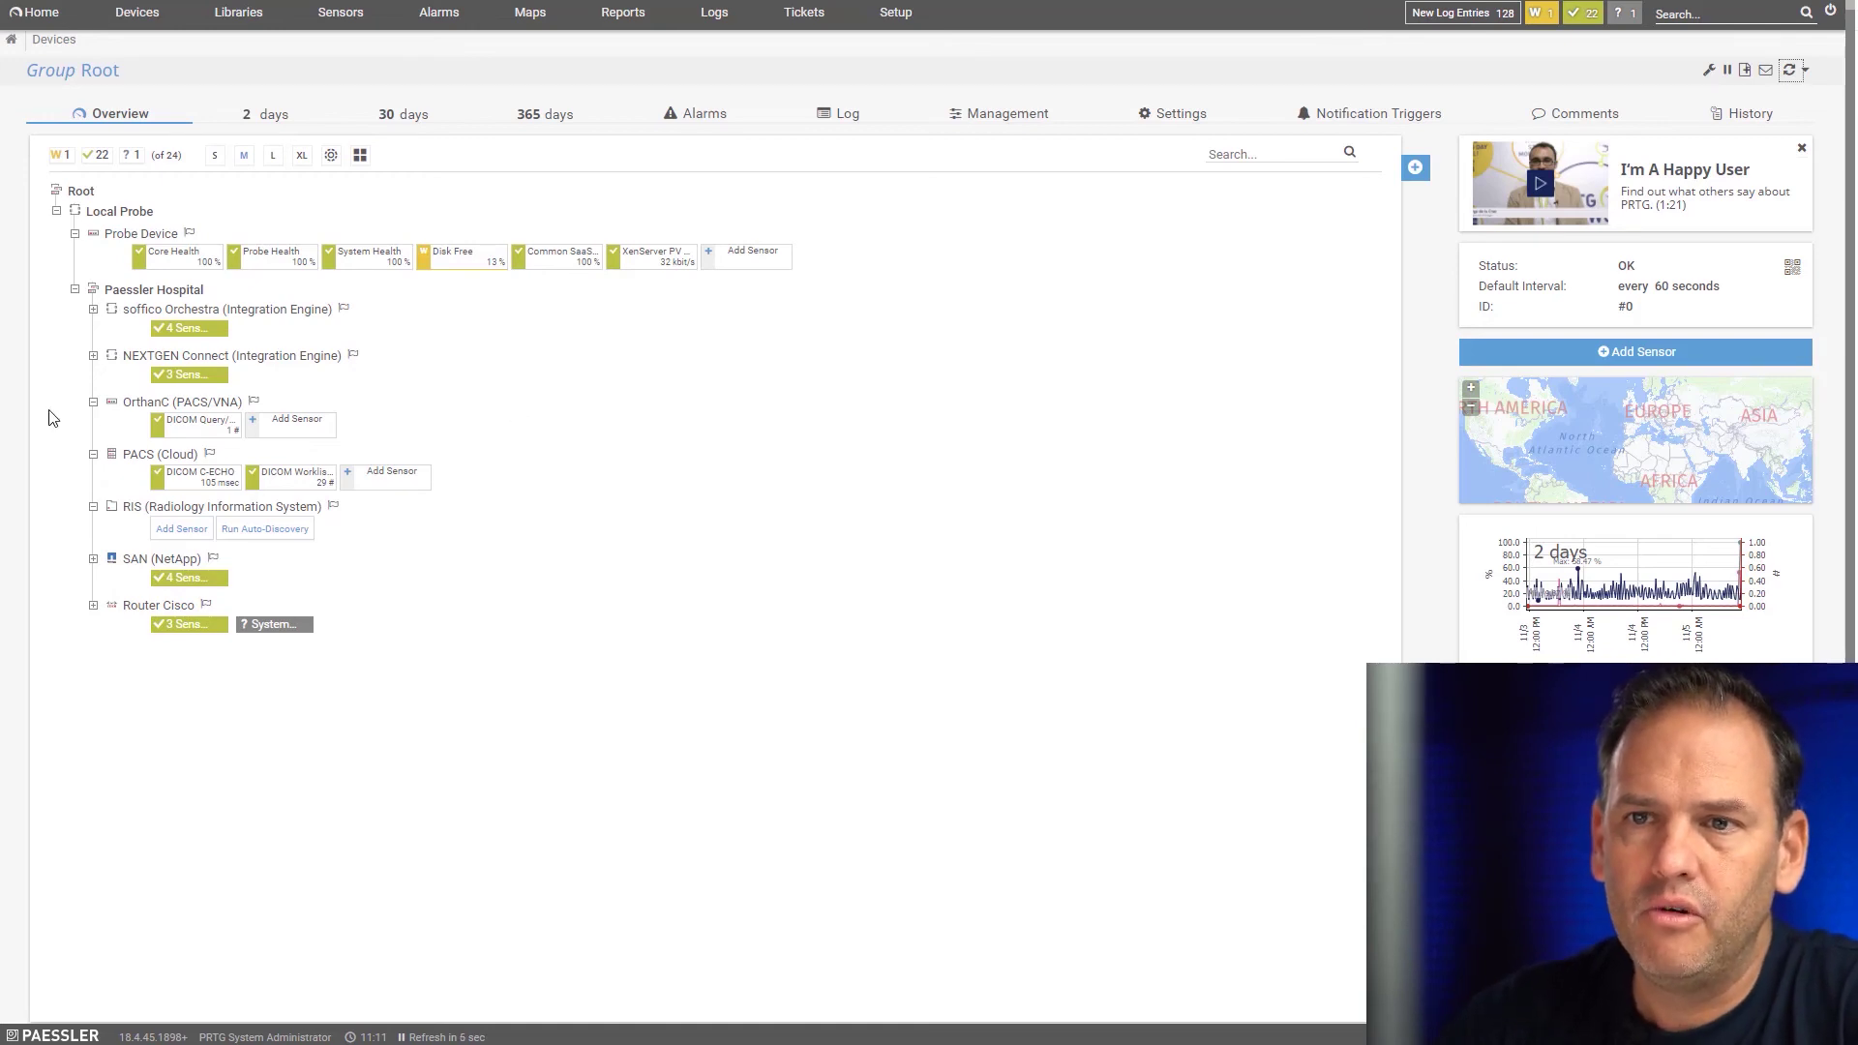
{"action": "left_click", "coordinate": [290, 425]}
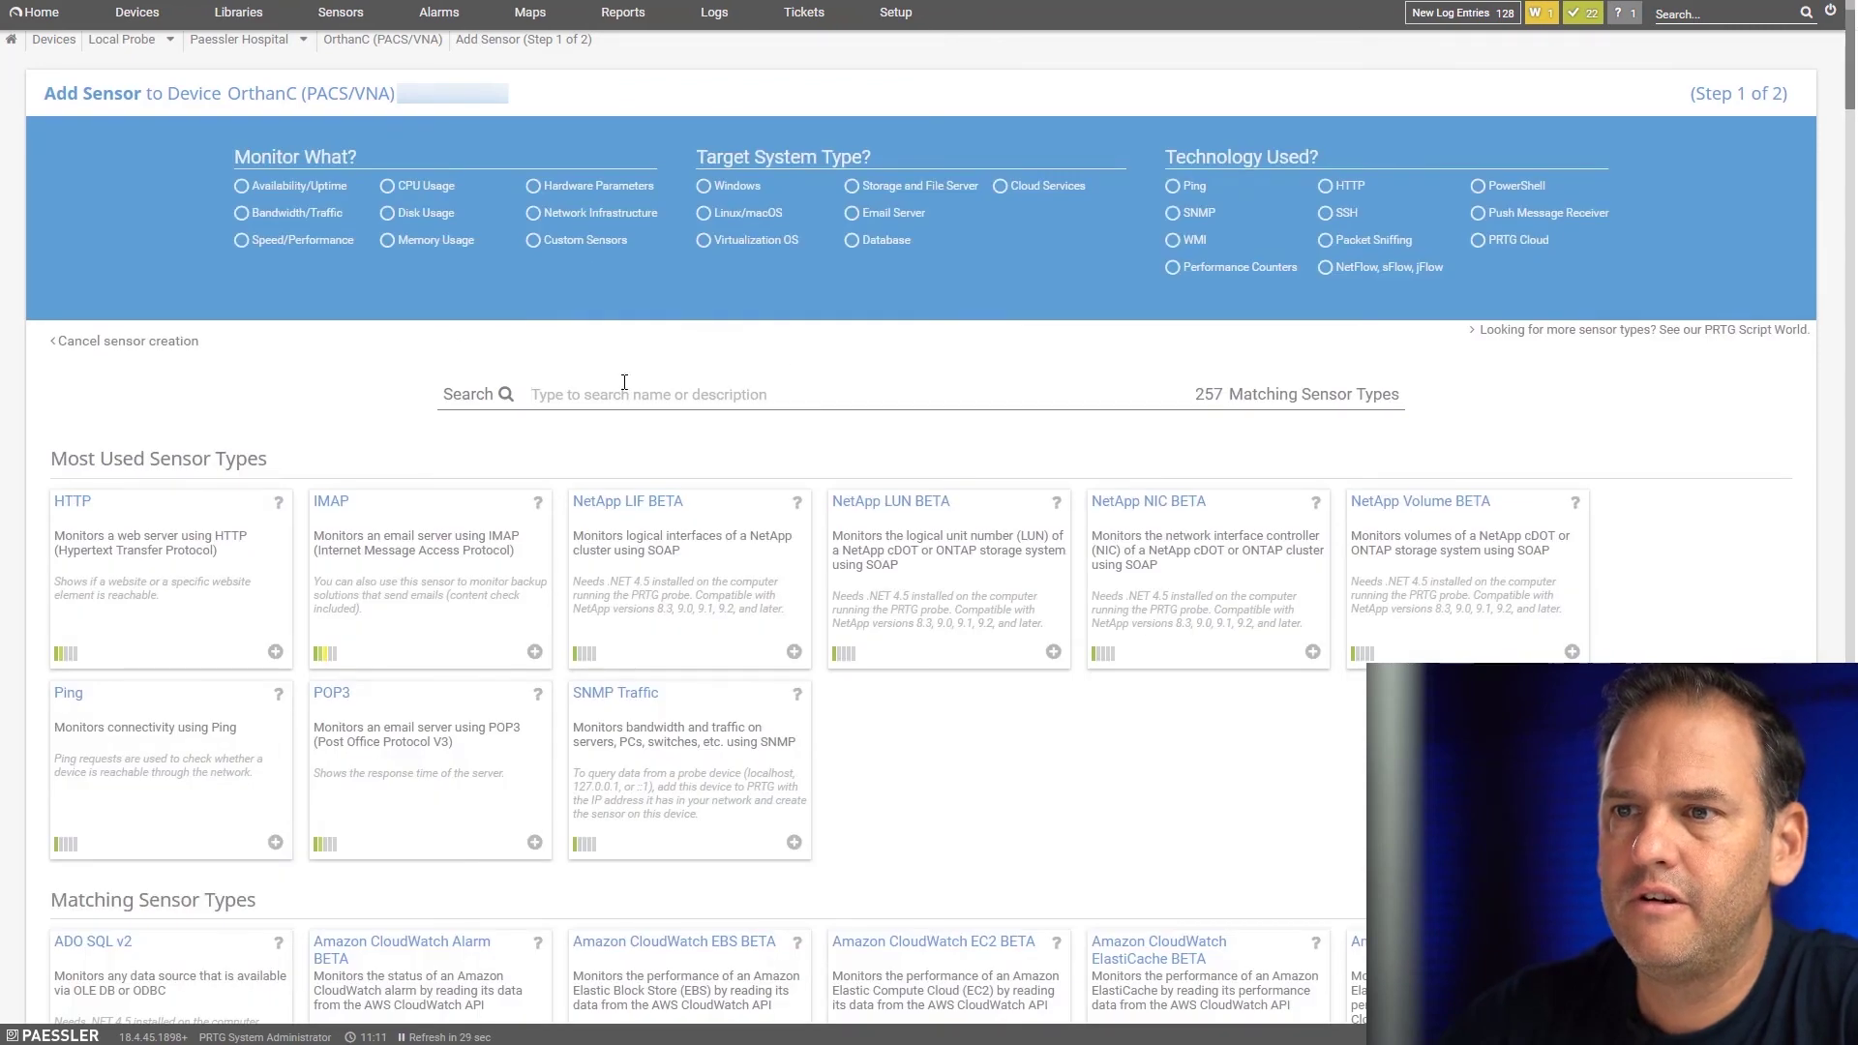
{"action": "type", "text": "c-store"}
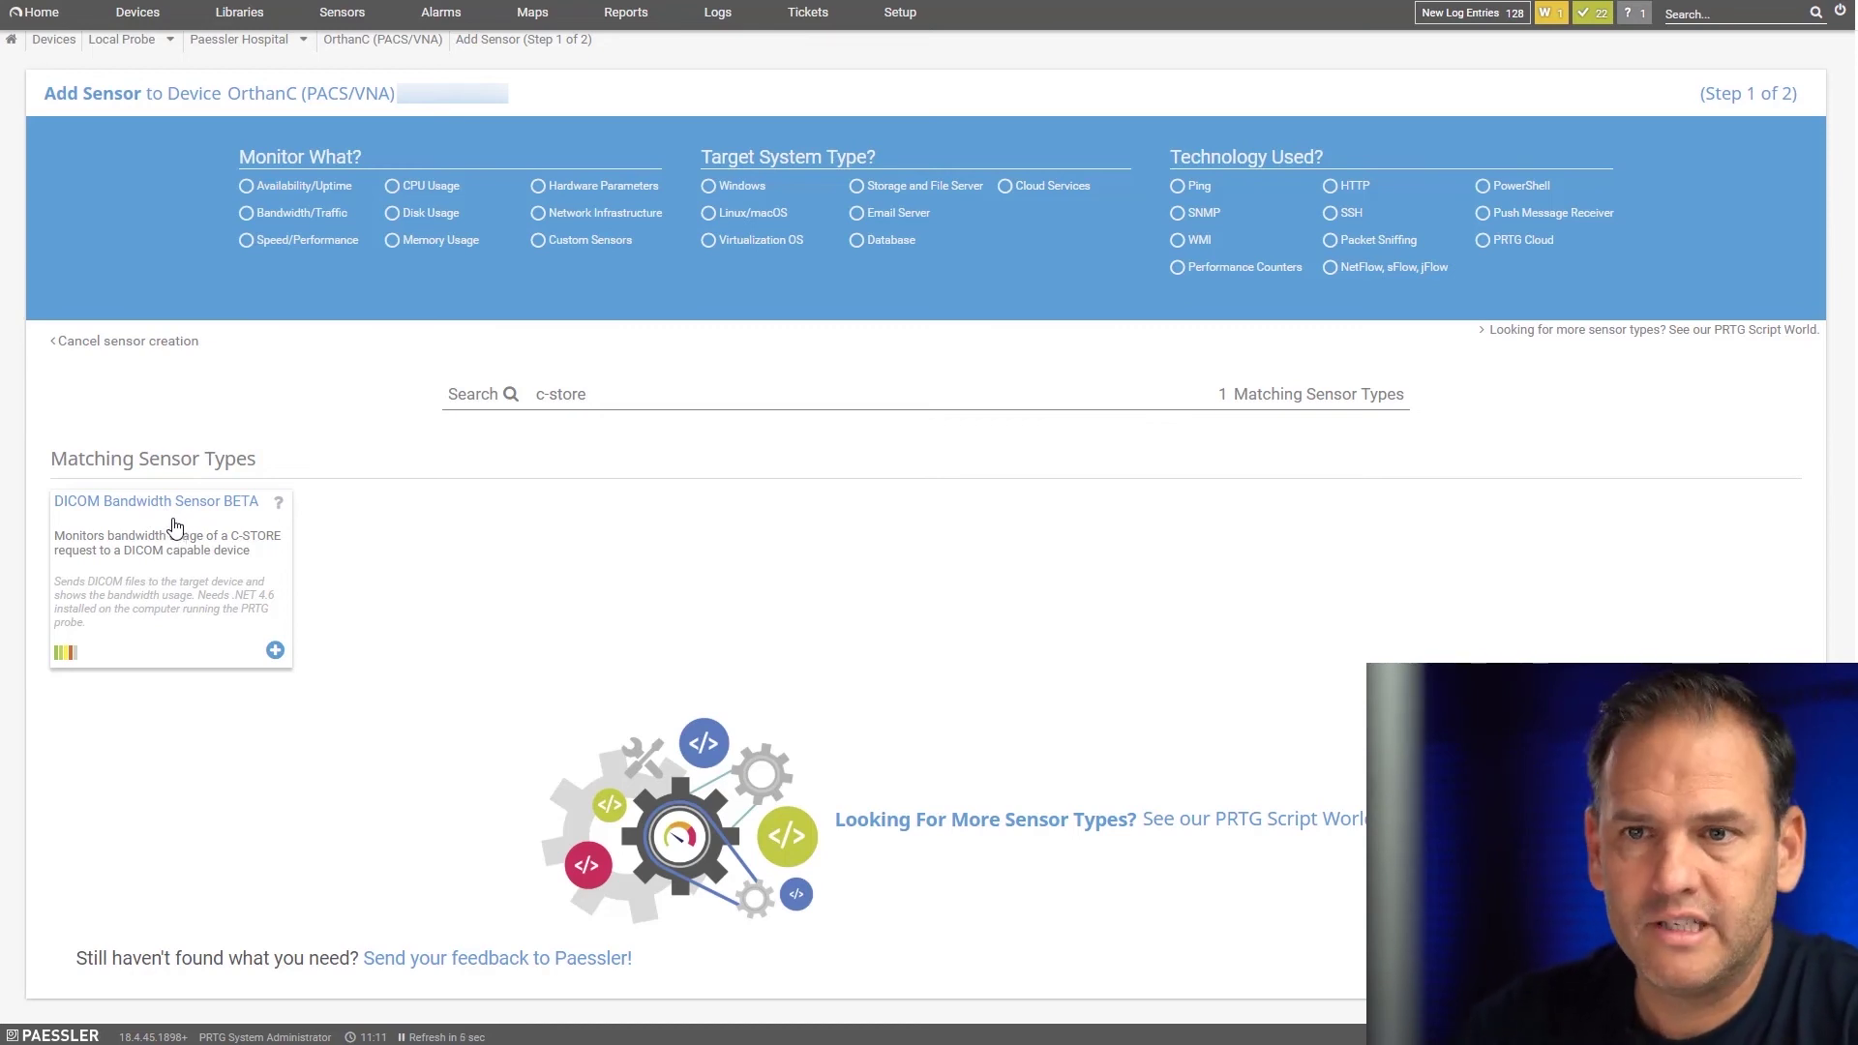
Create a DICOM Bandwidth sensor: calling AE PRTG, called AE ORTHANC, port 4242, path C:\DICOM.
{"action": "left_click", "coordinate": [180, 507]}
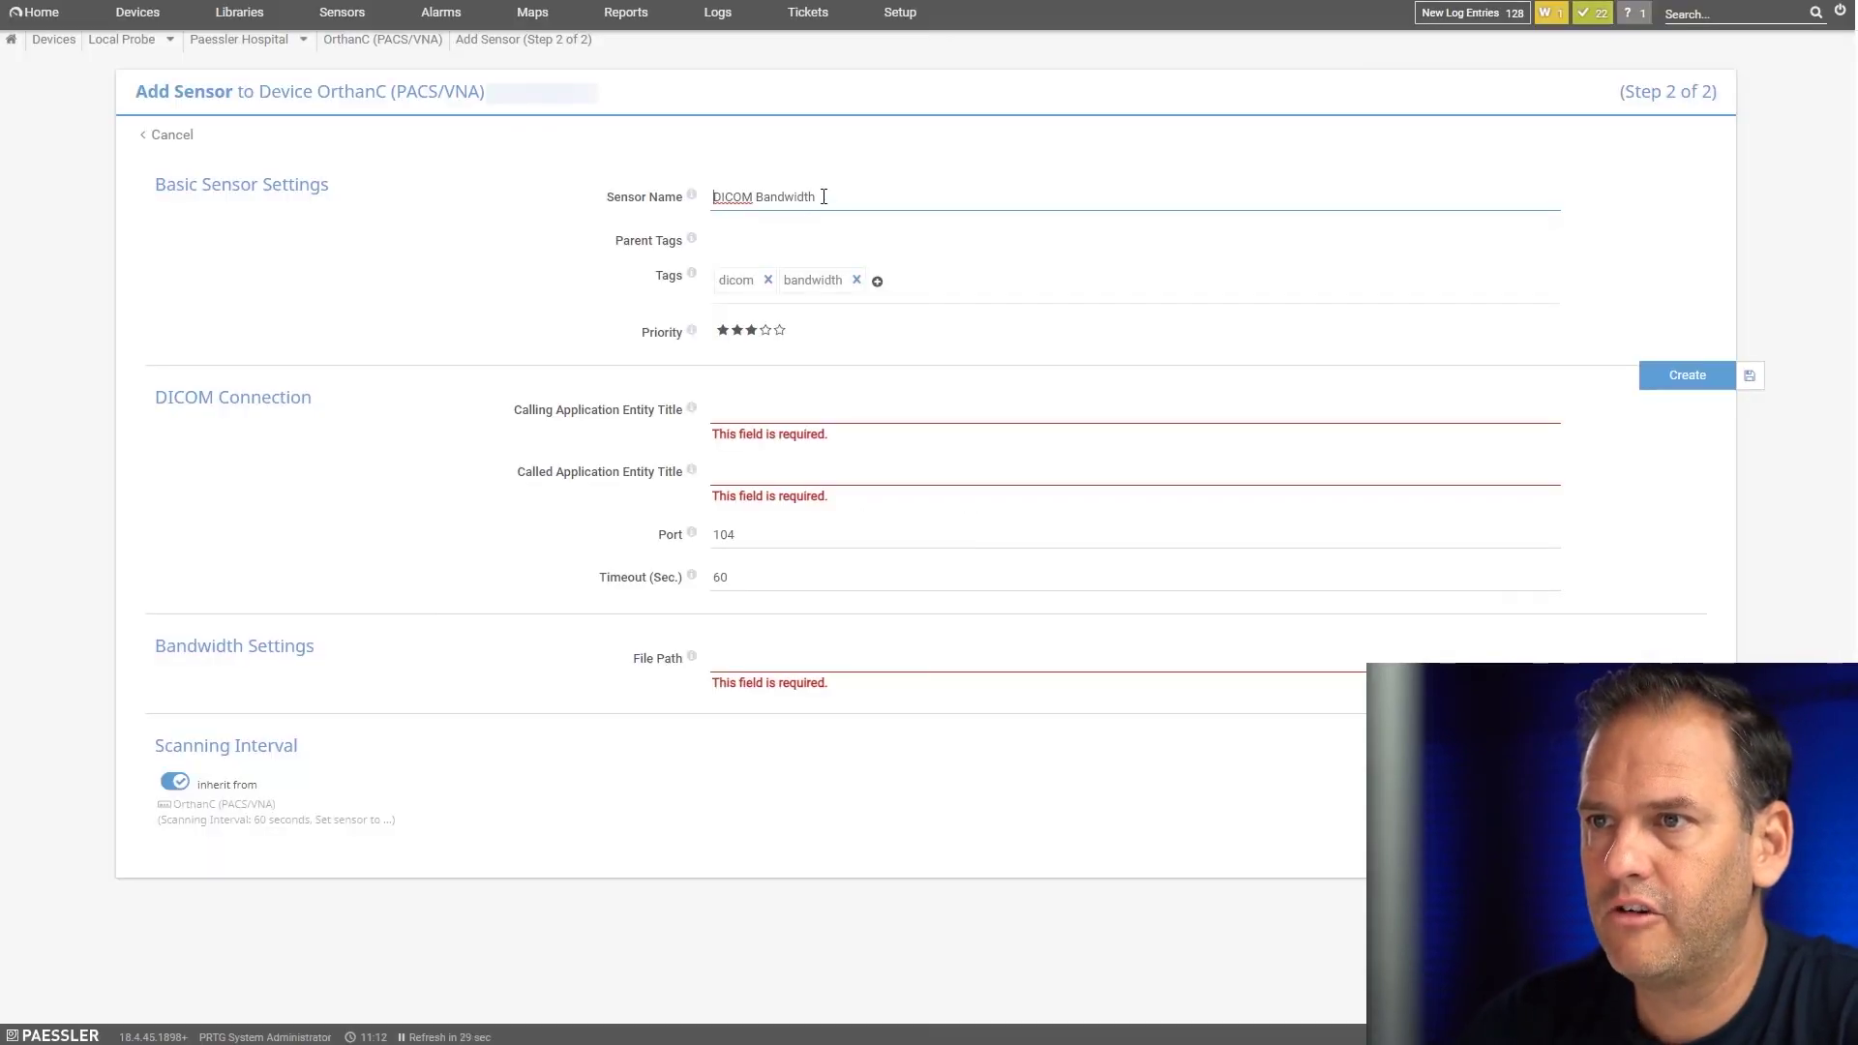
{"action": "left_click", "coordinate": [770, 401]}
{"action": "type", "text": "PRTG"}
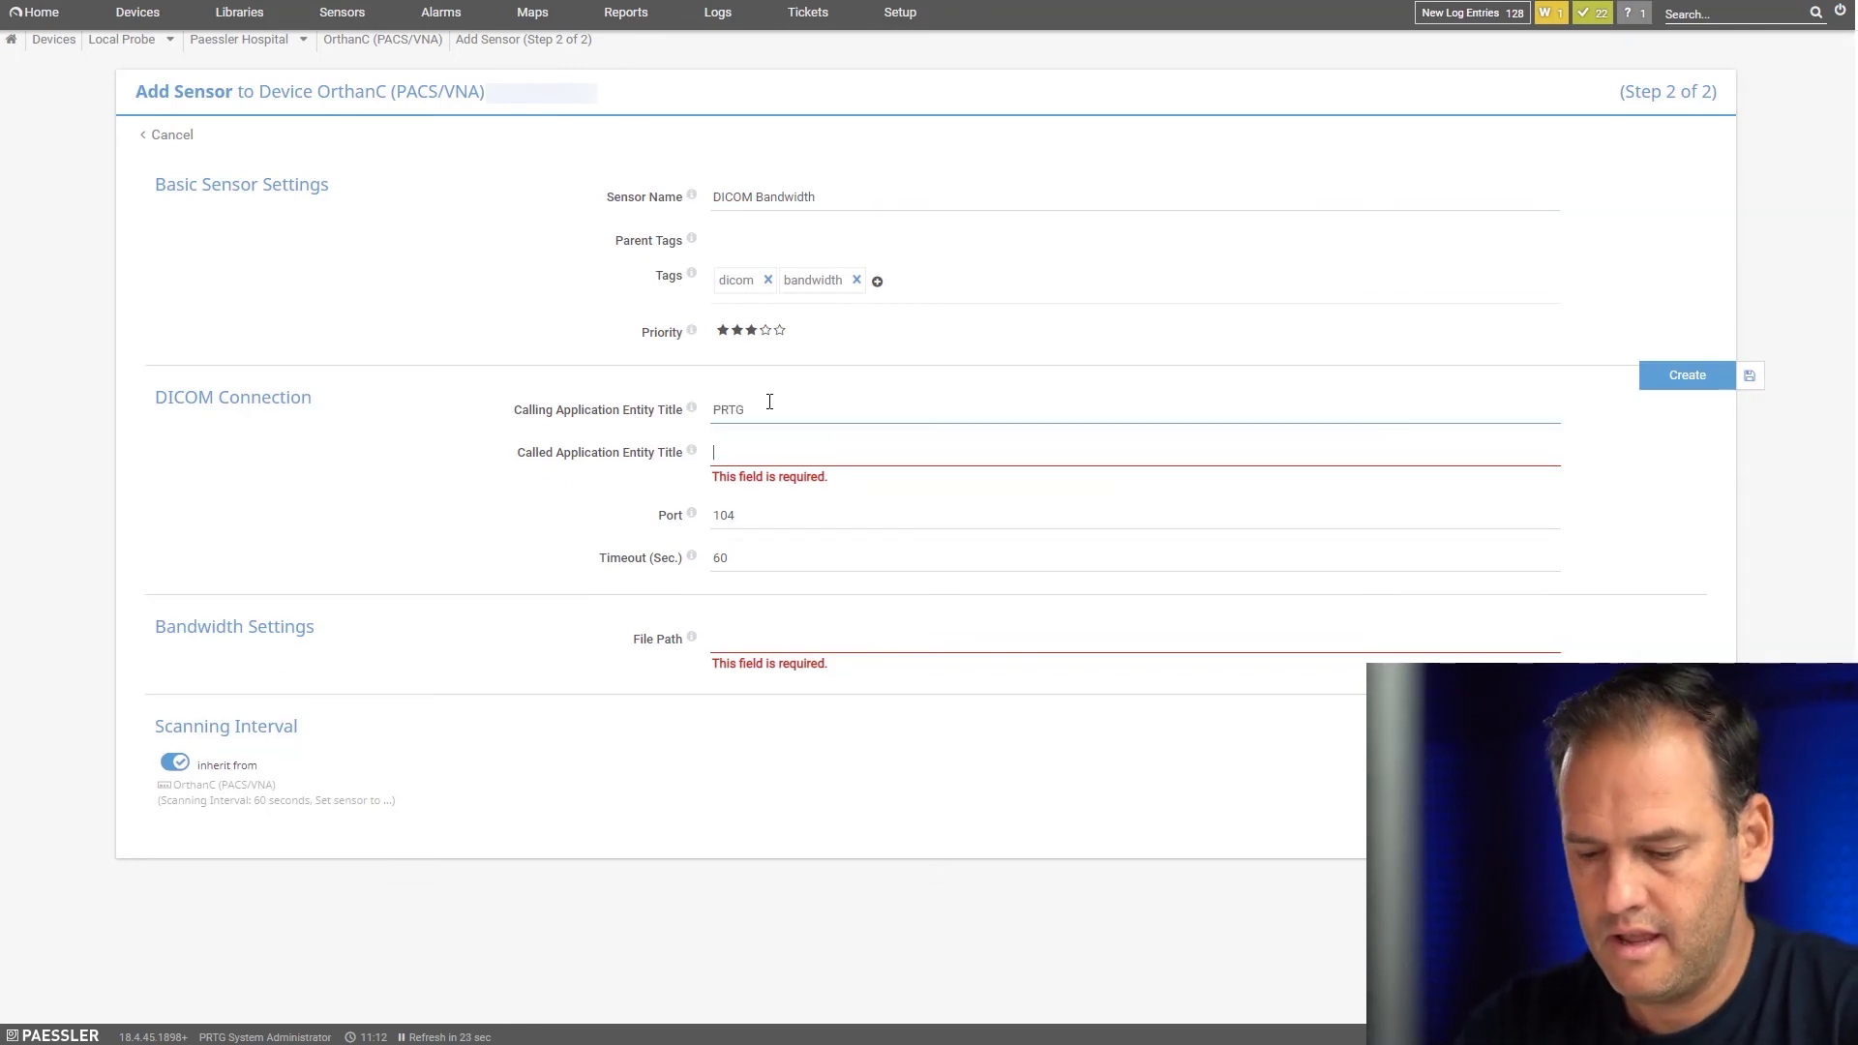
{"action": "key", "text": "Tab"}
{"action": "type", "text": "ORT"}
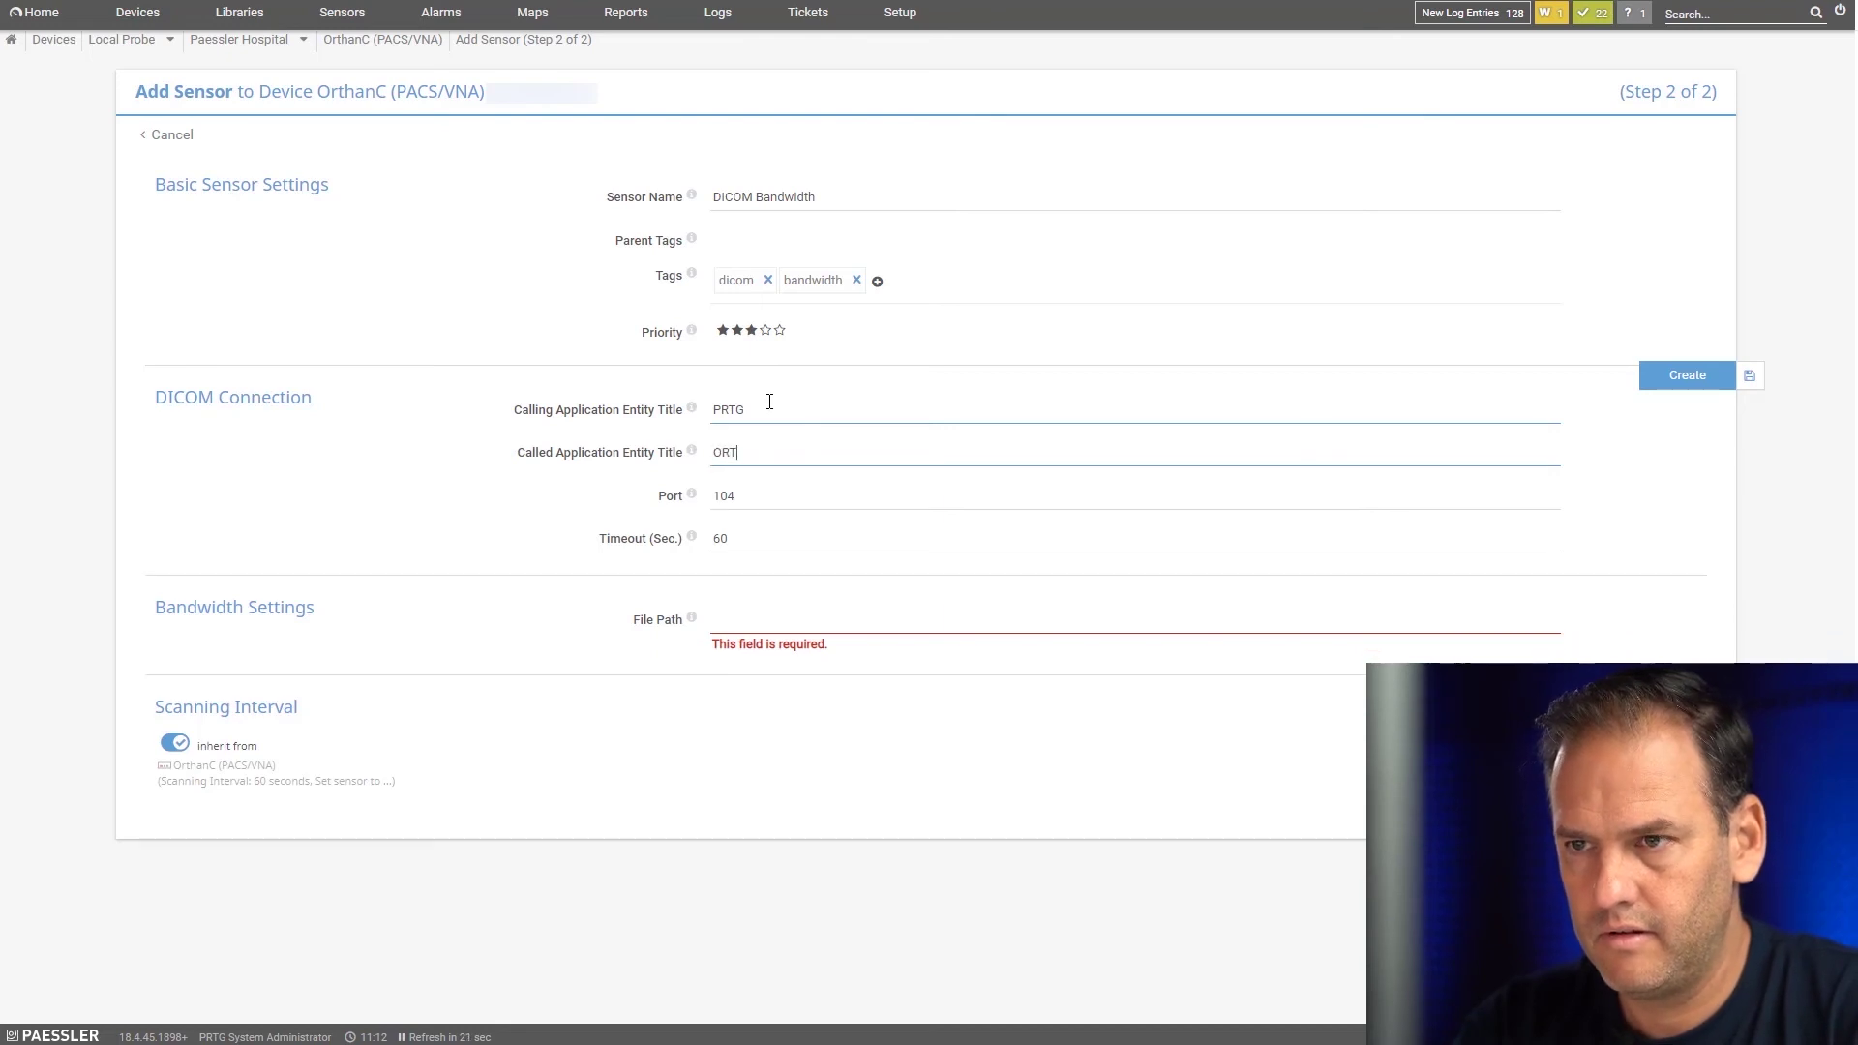
{"action": "key", "text": "Tab"}
{"action": "type", "text": "42"}
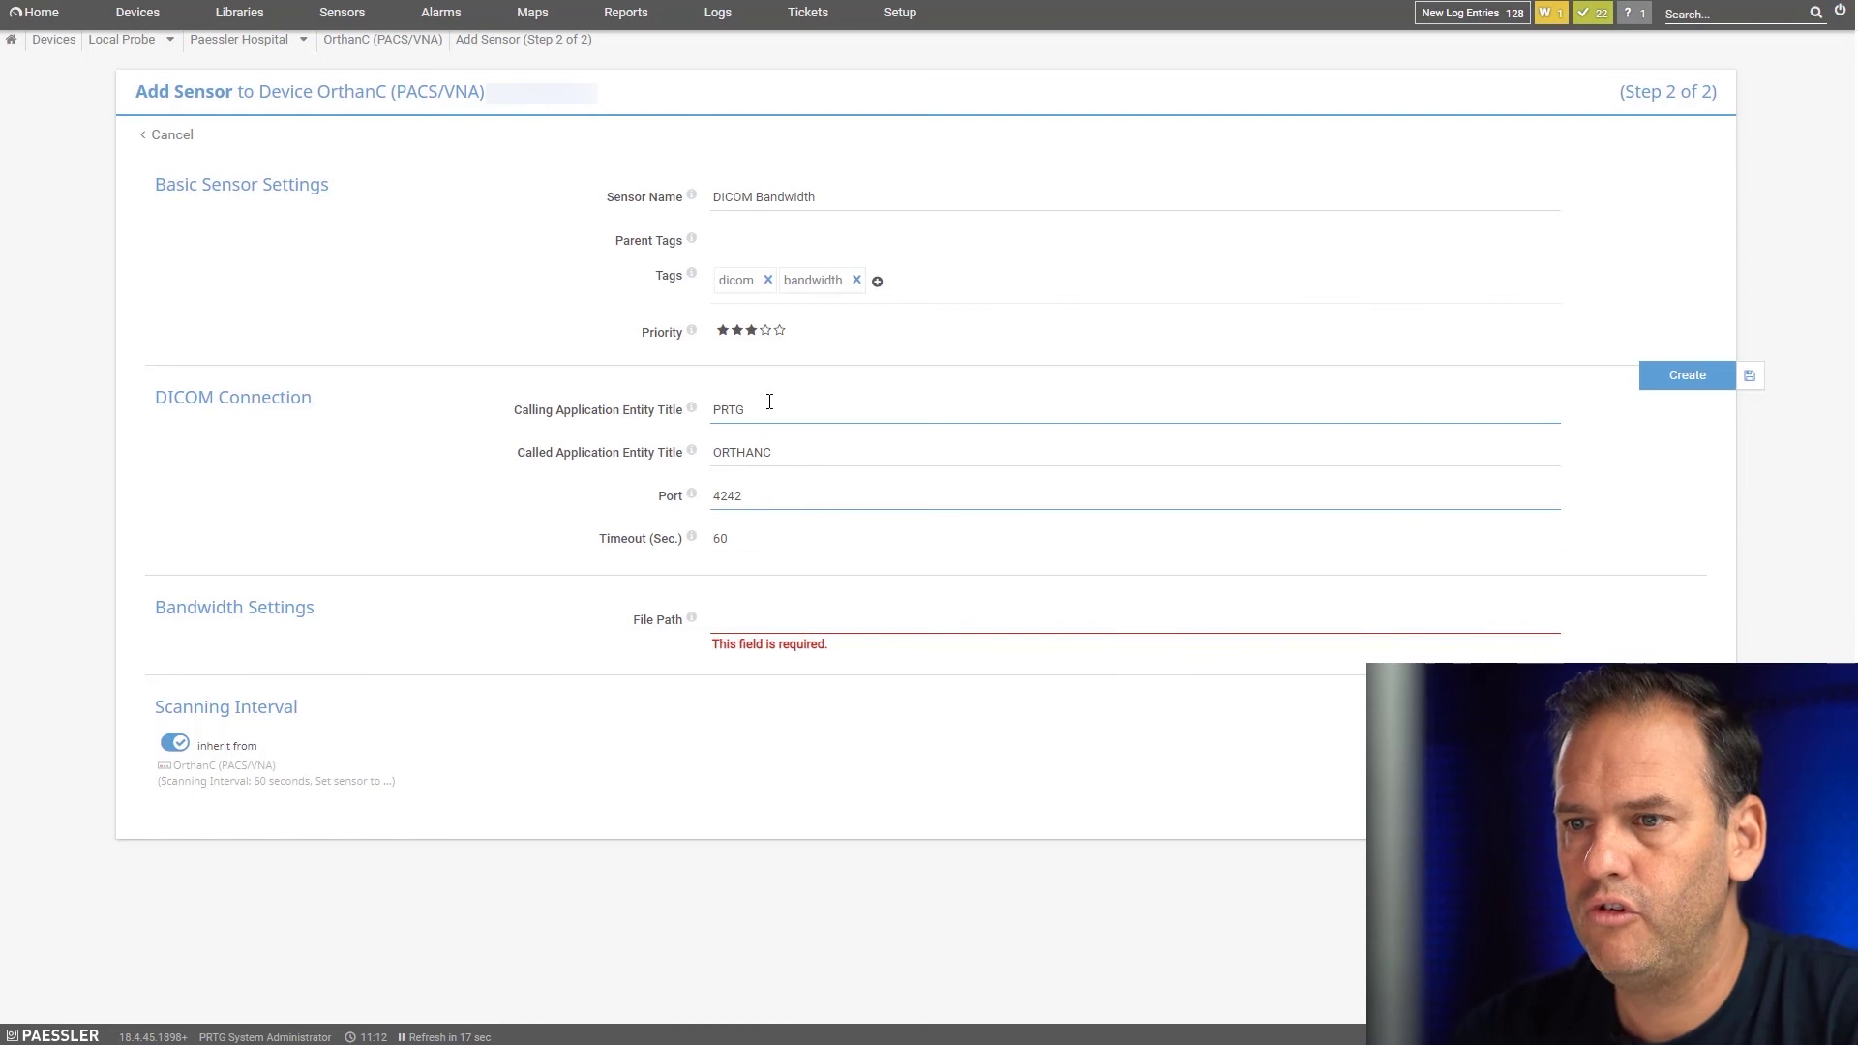
{"action": "left_click", "coordinate": [773, 622]}
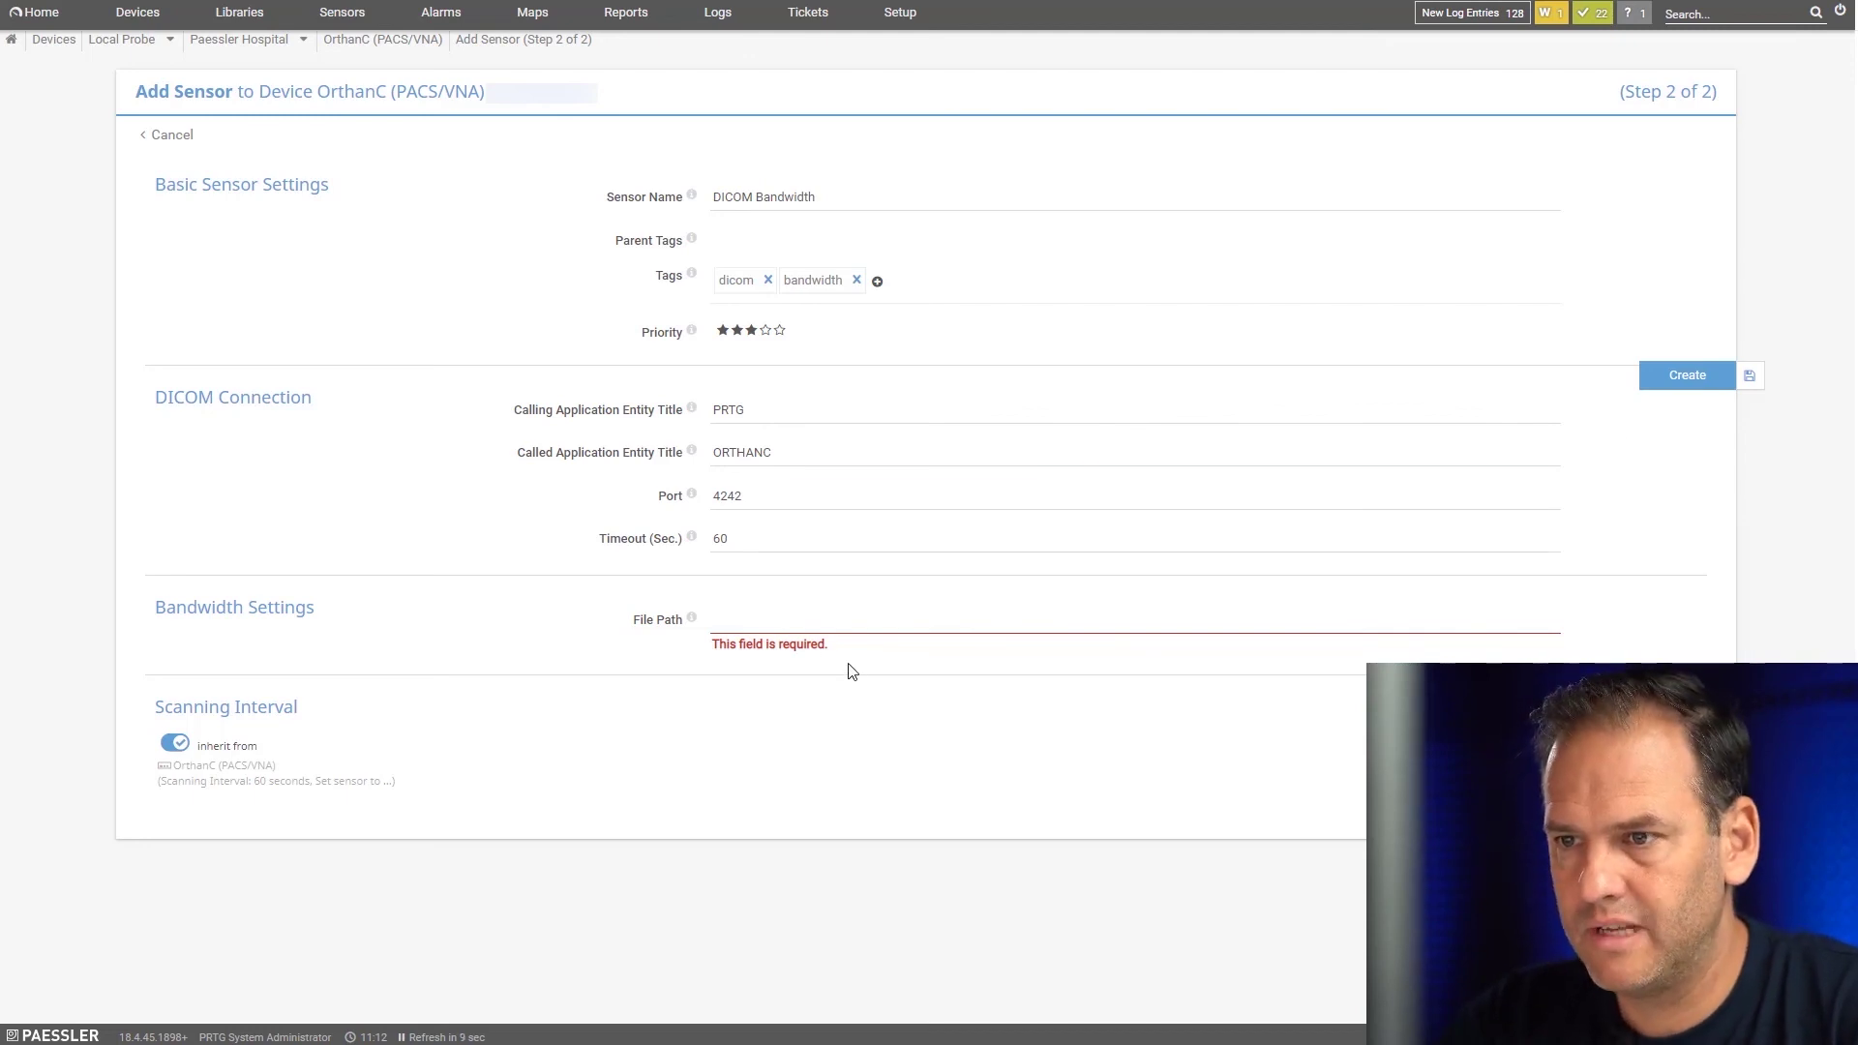
{"action": "type", "text": "C:\\DICOM"}
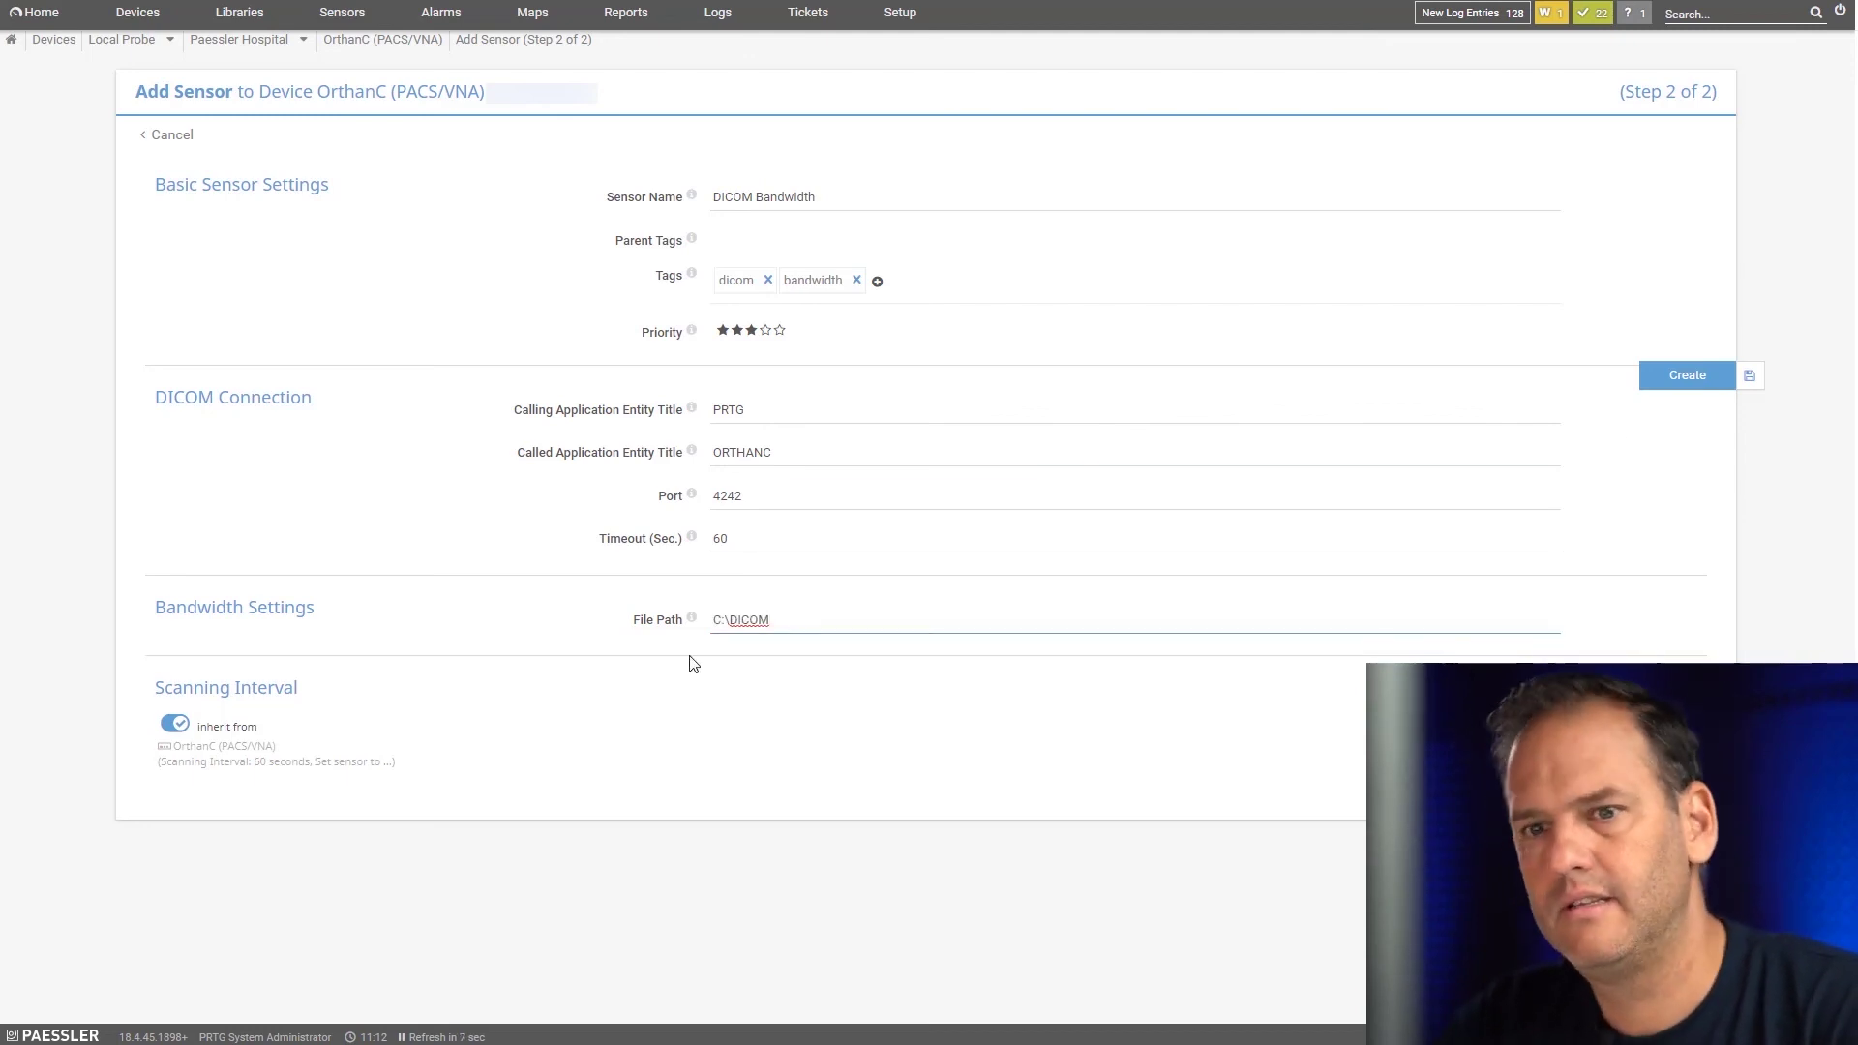
{"action": "left_click", "coordinate": [1689, 377]}
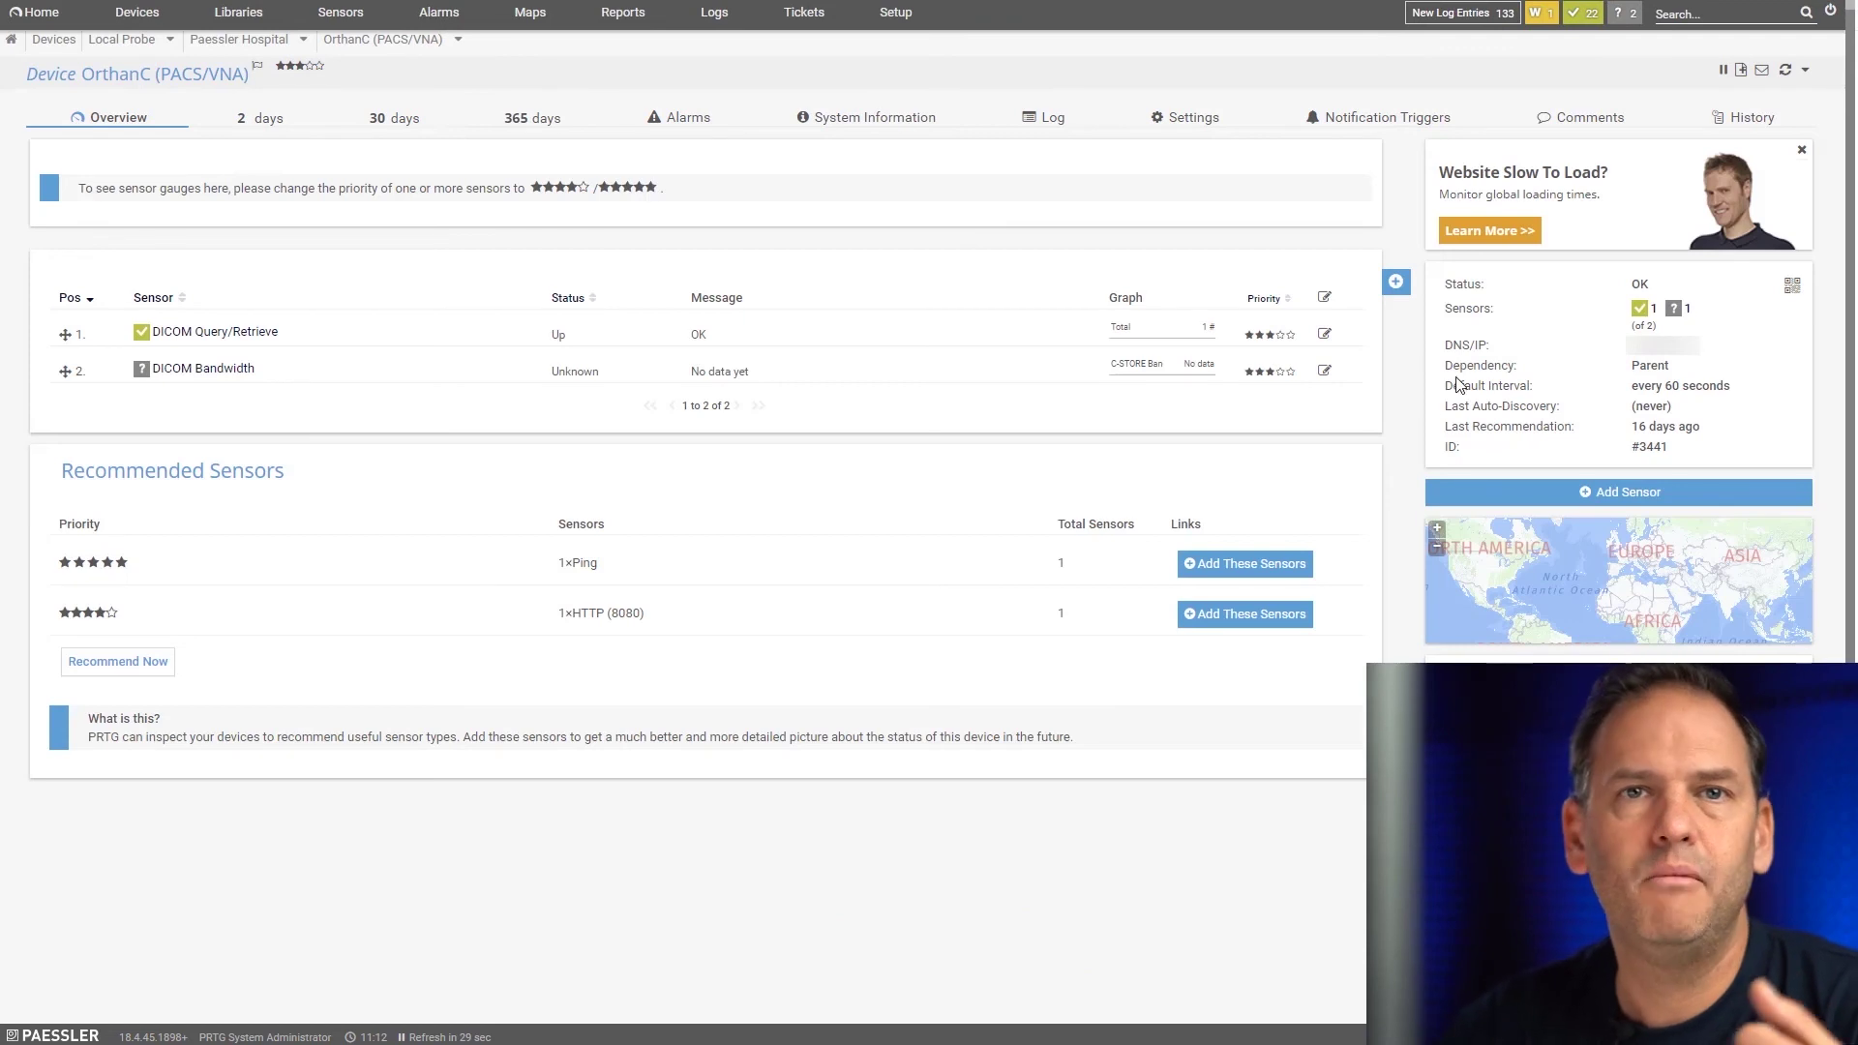
Run Scan Now on the DICOM Bandwidth sensor and open its page once it is Up.
{"action": "right_click", "coordinate": [211, 373]}
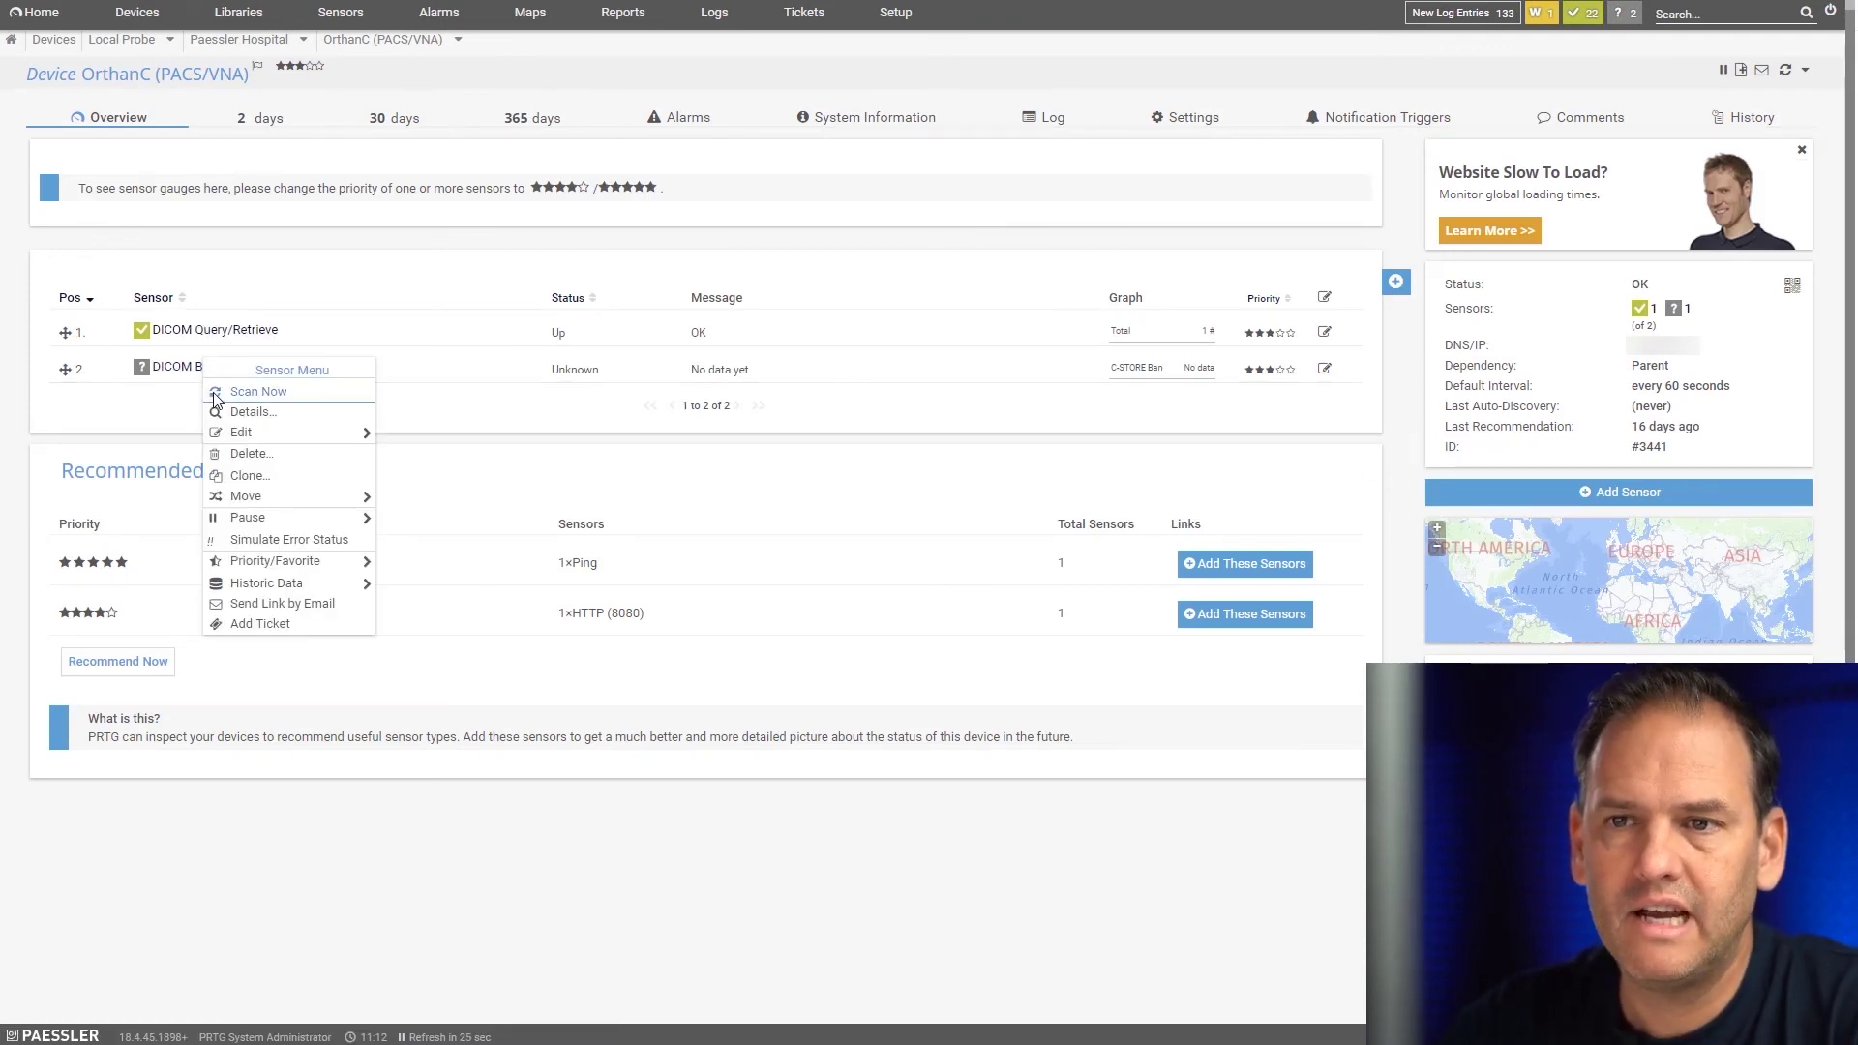
{"action": "left_click", "coordinate": [261, 394]}
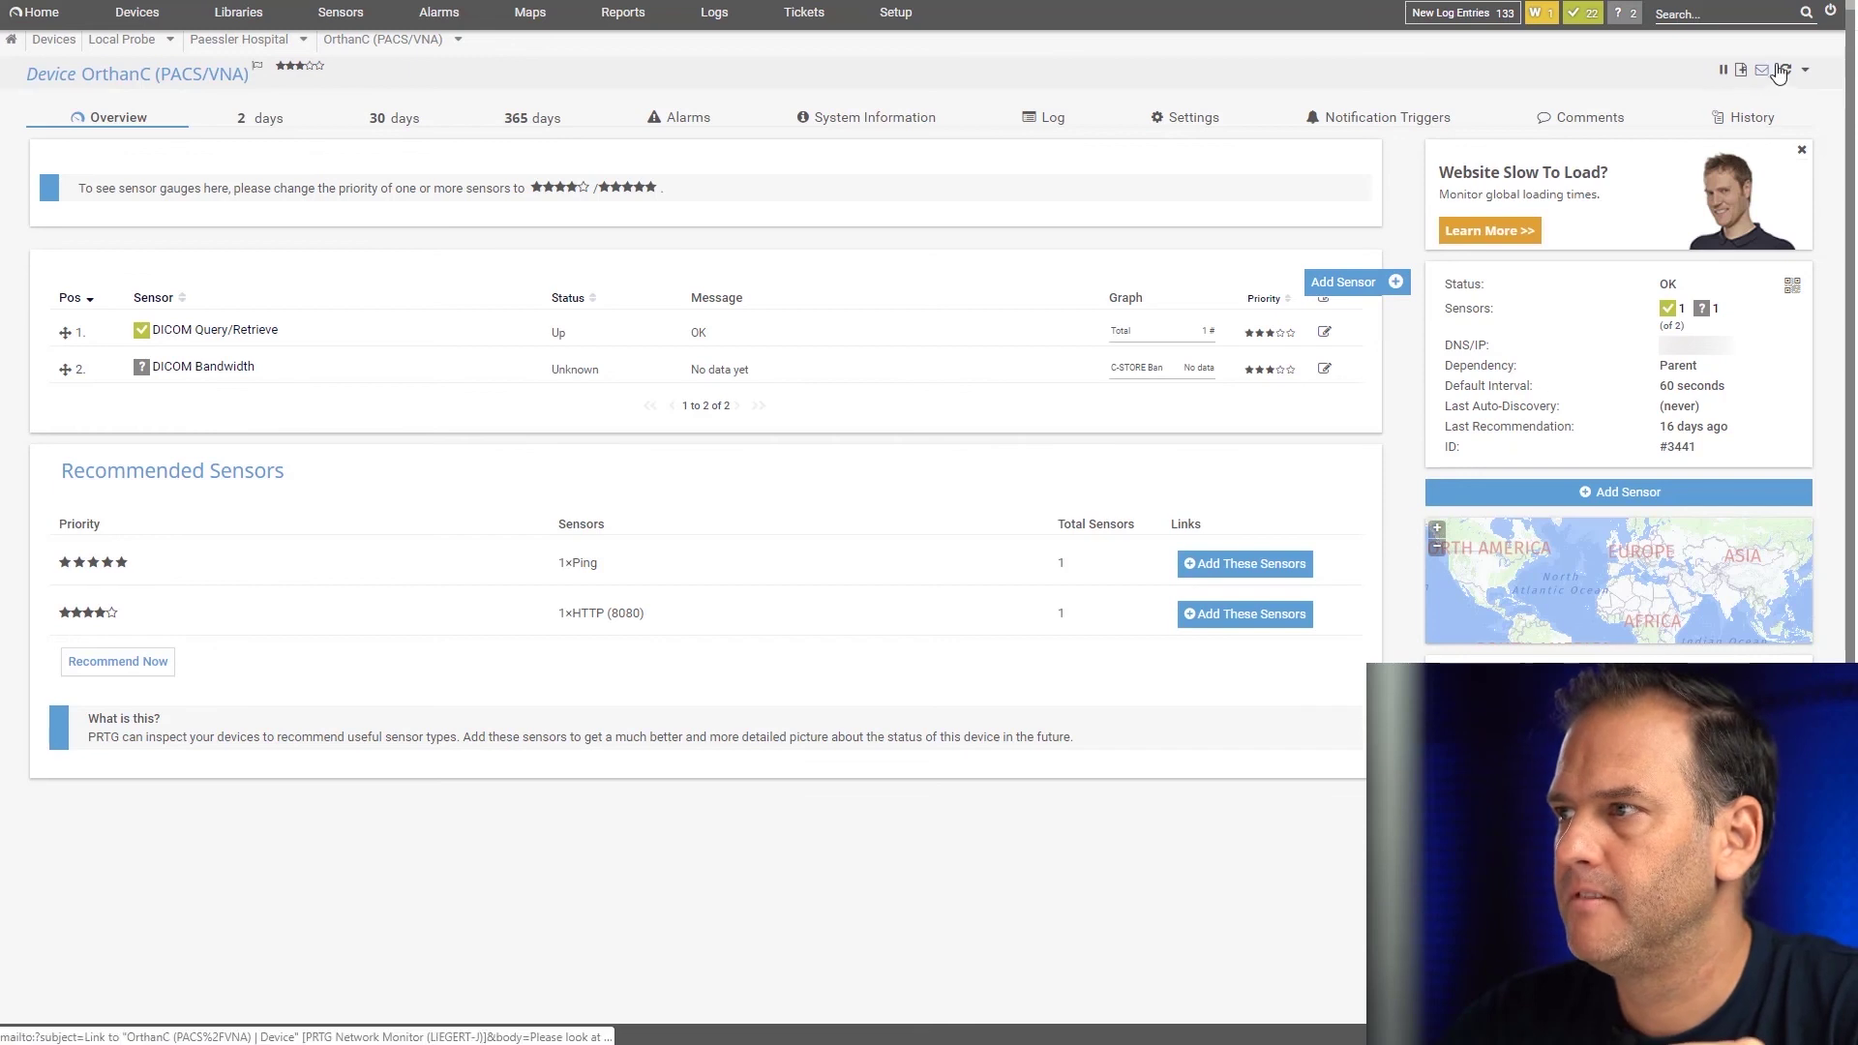
{"action": "left_click", "coordinate": [215, 370]}
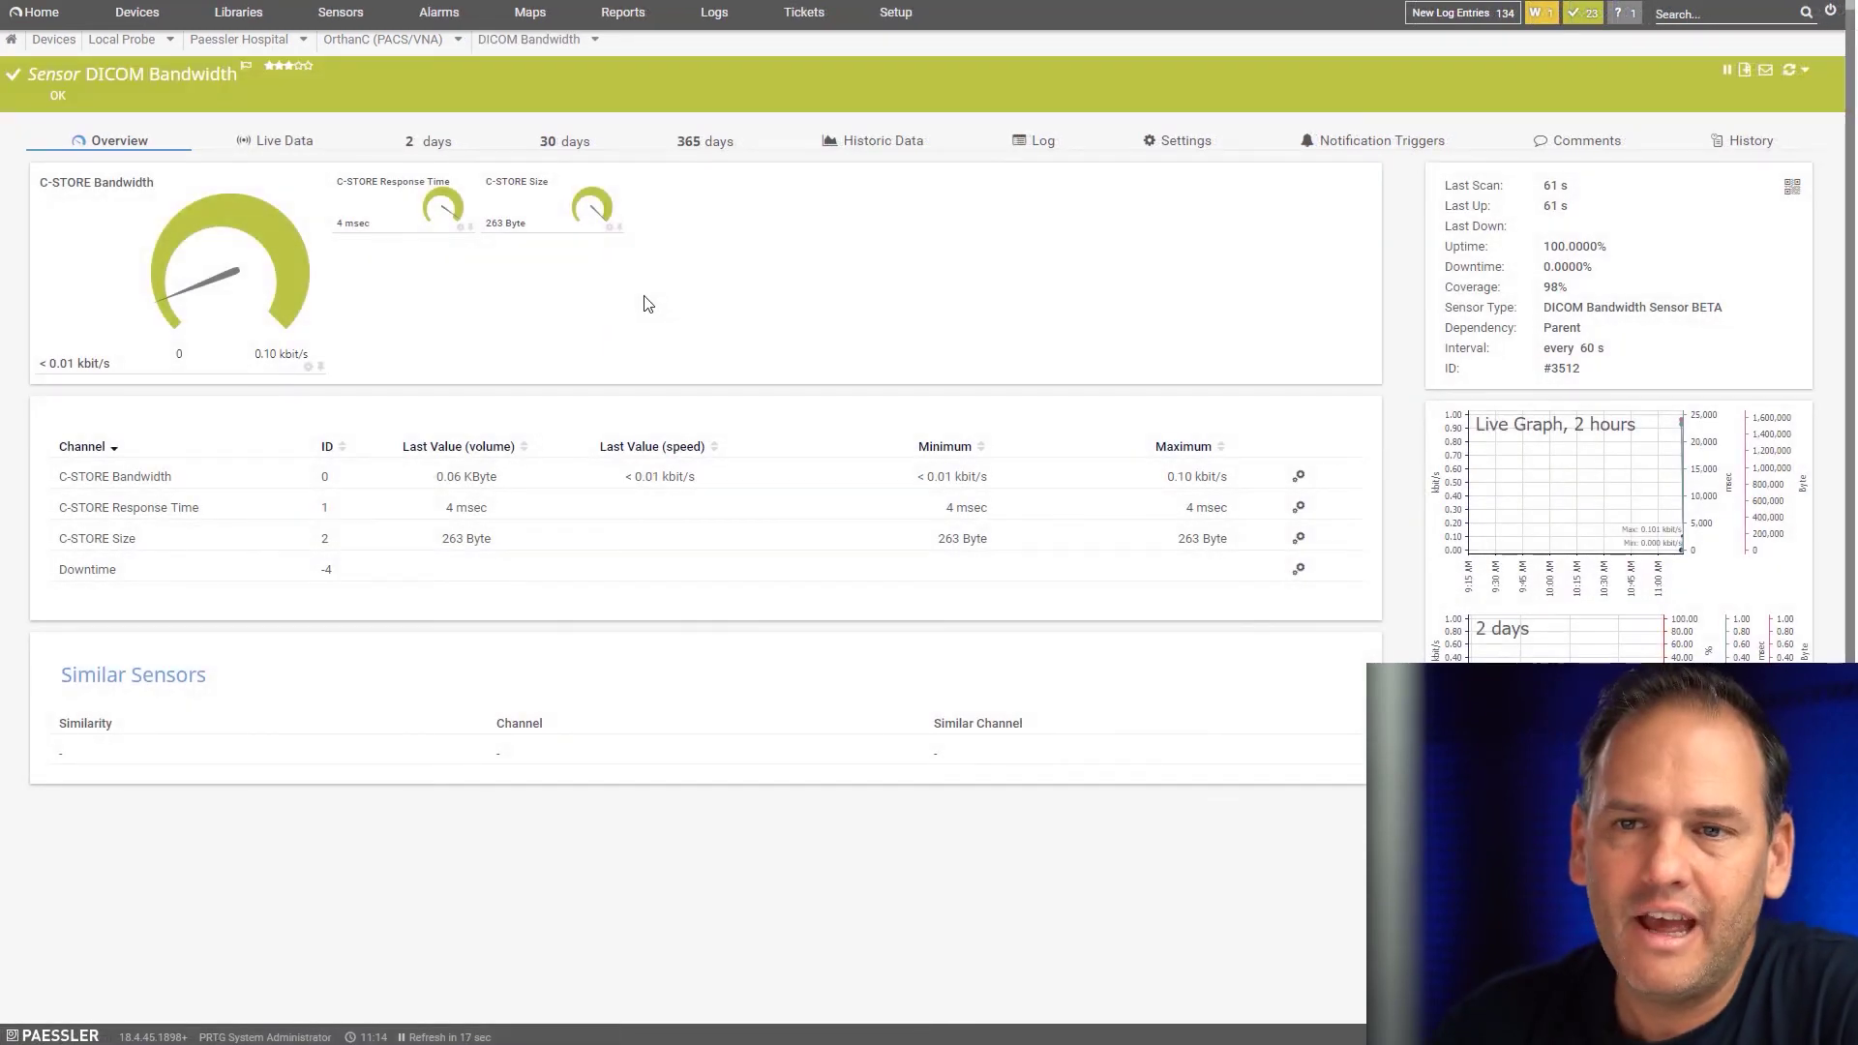